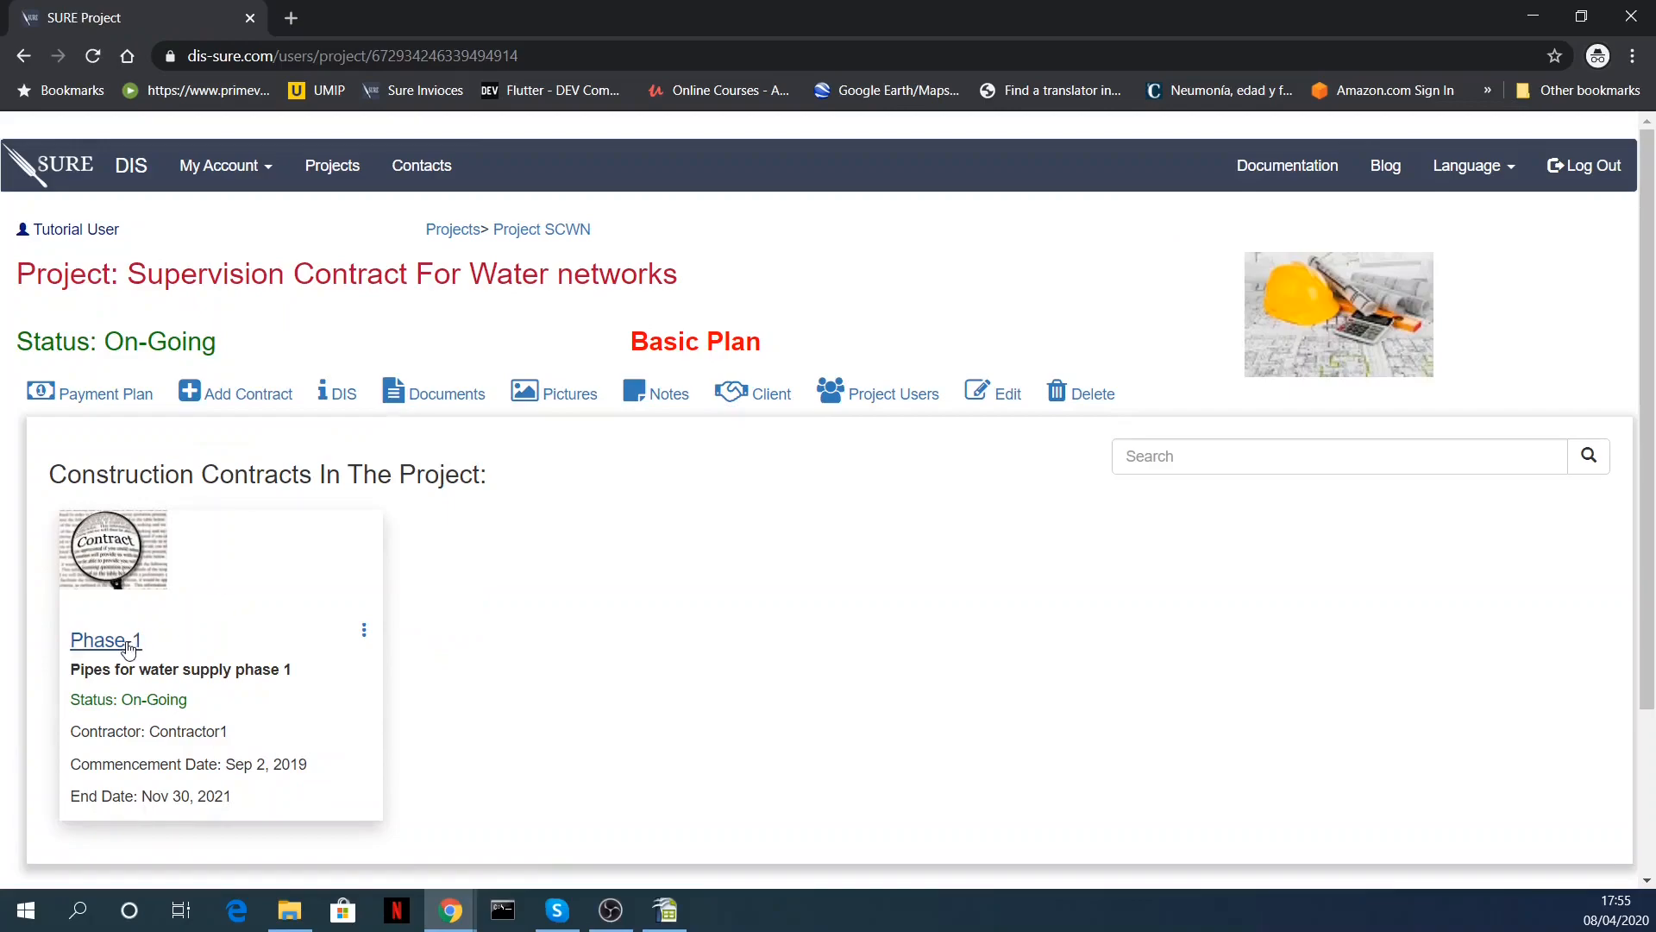
- Open the pending IPC starting Oct 1, 2019 in the Phase-1 contract and review its site estimations and payment rows
click(146, 636)
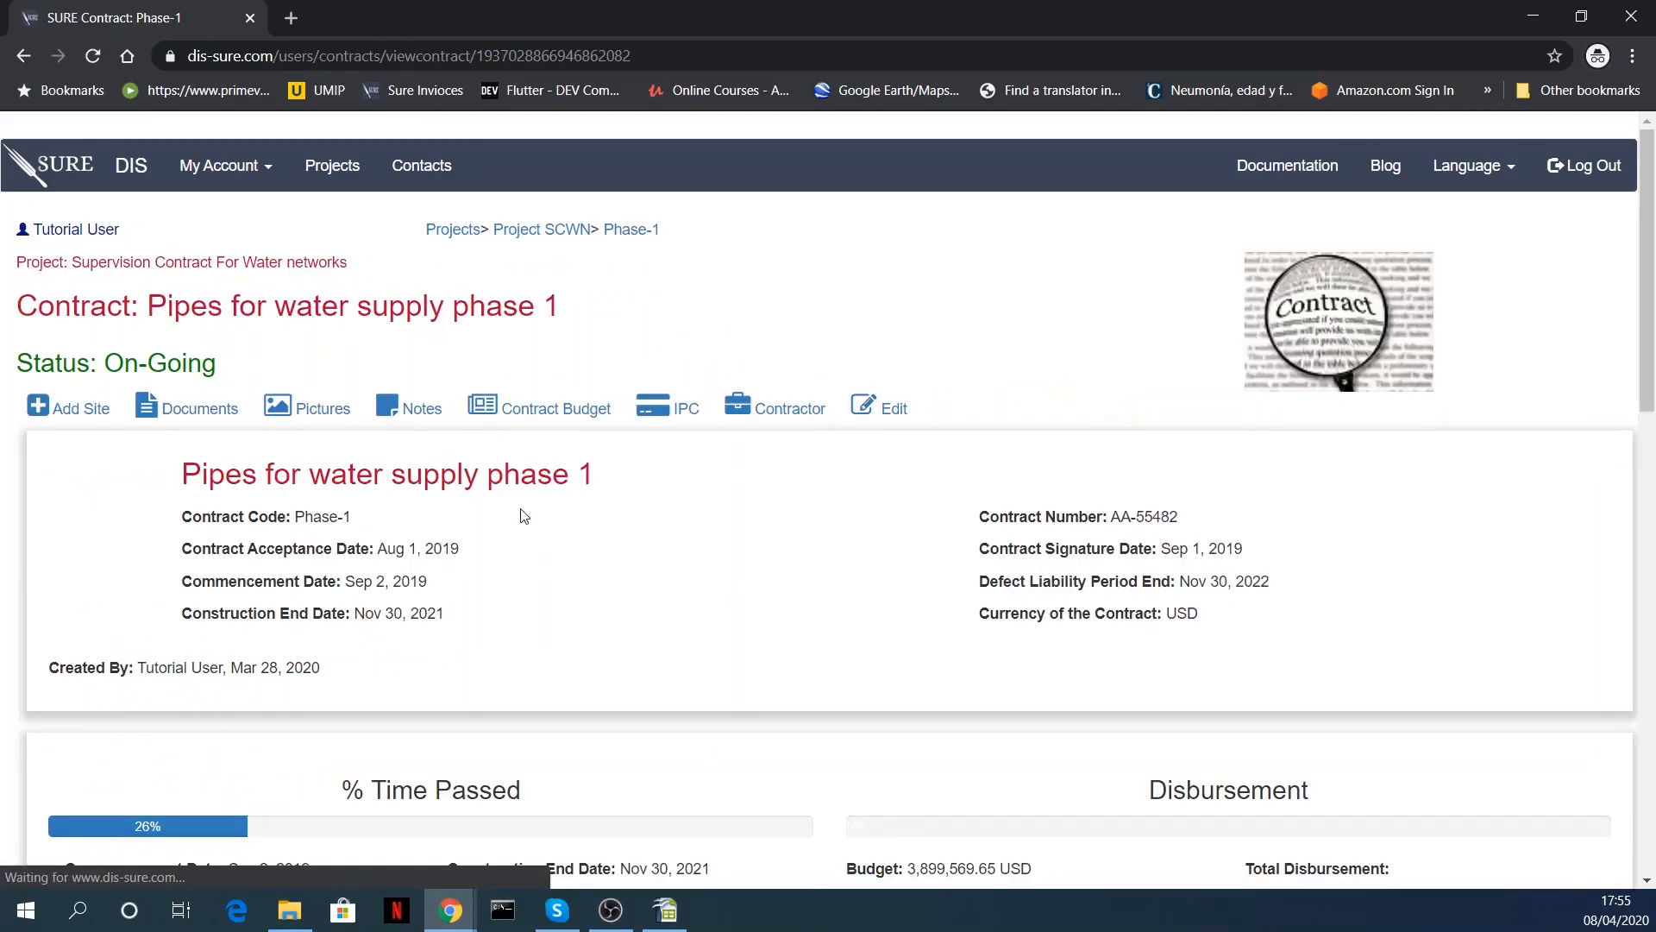
click(691, 420)
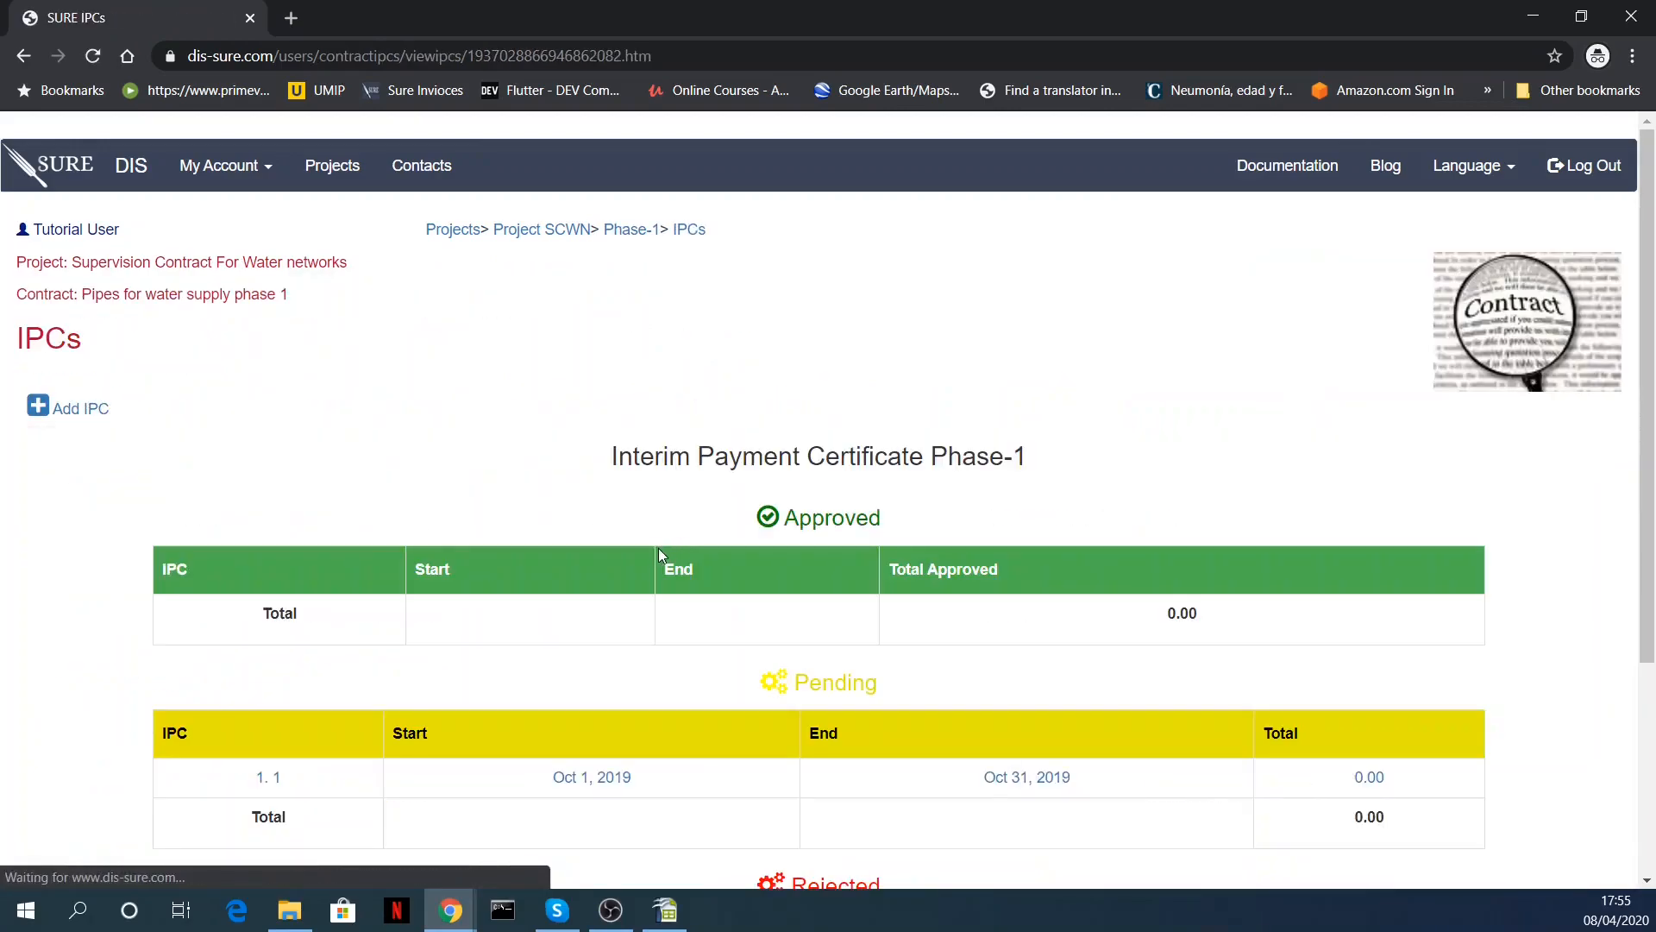
scroll(657, 549, down, 3)
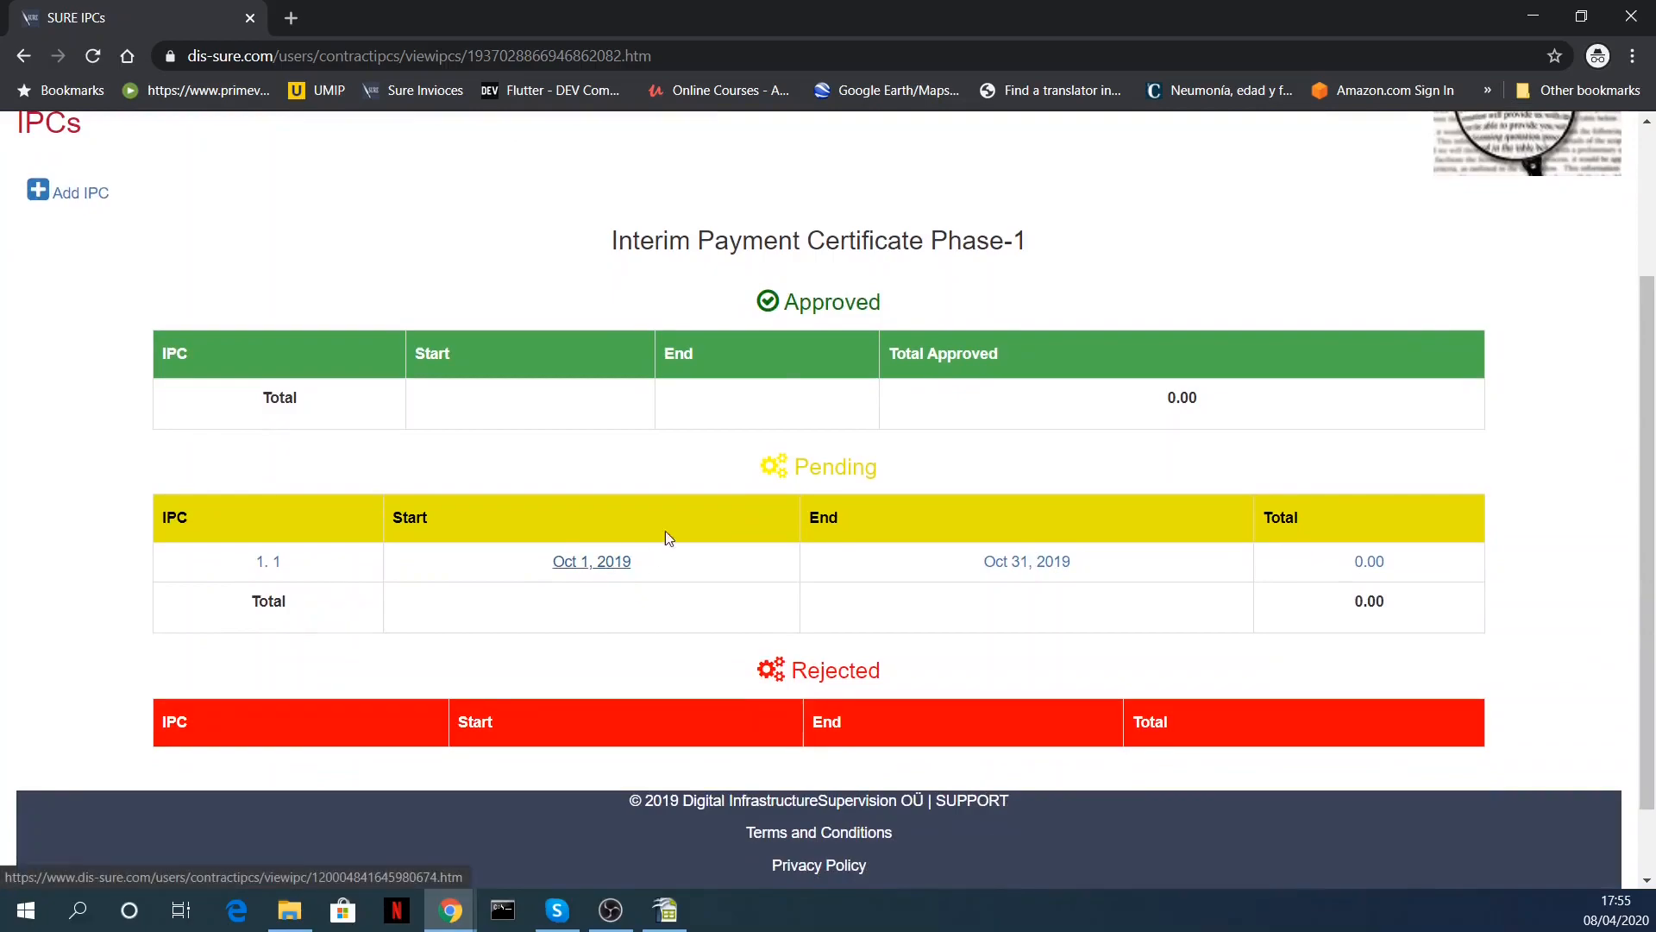
click(628, 564)
scroll(752, 458, down, 4)
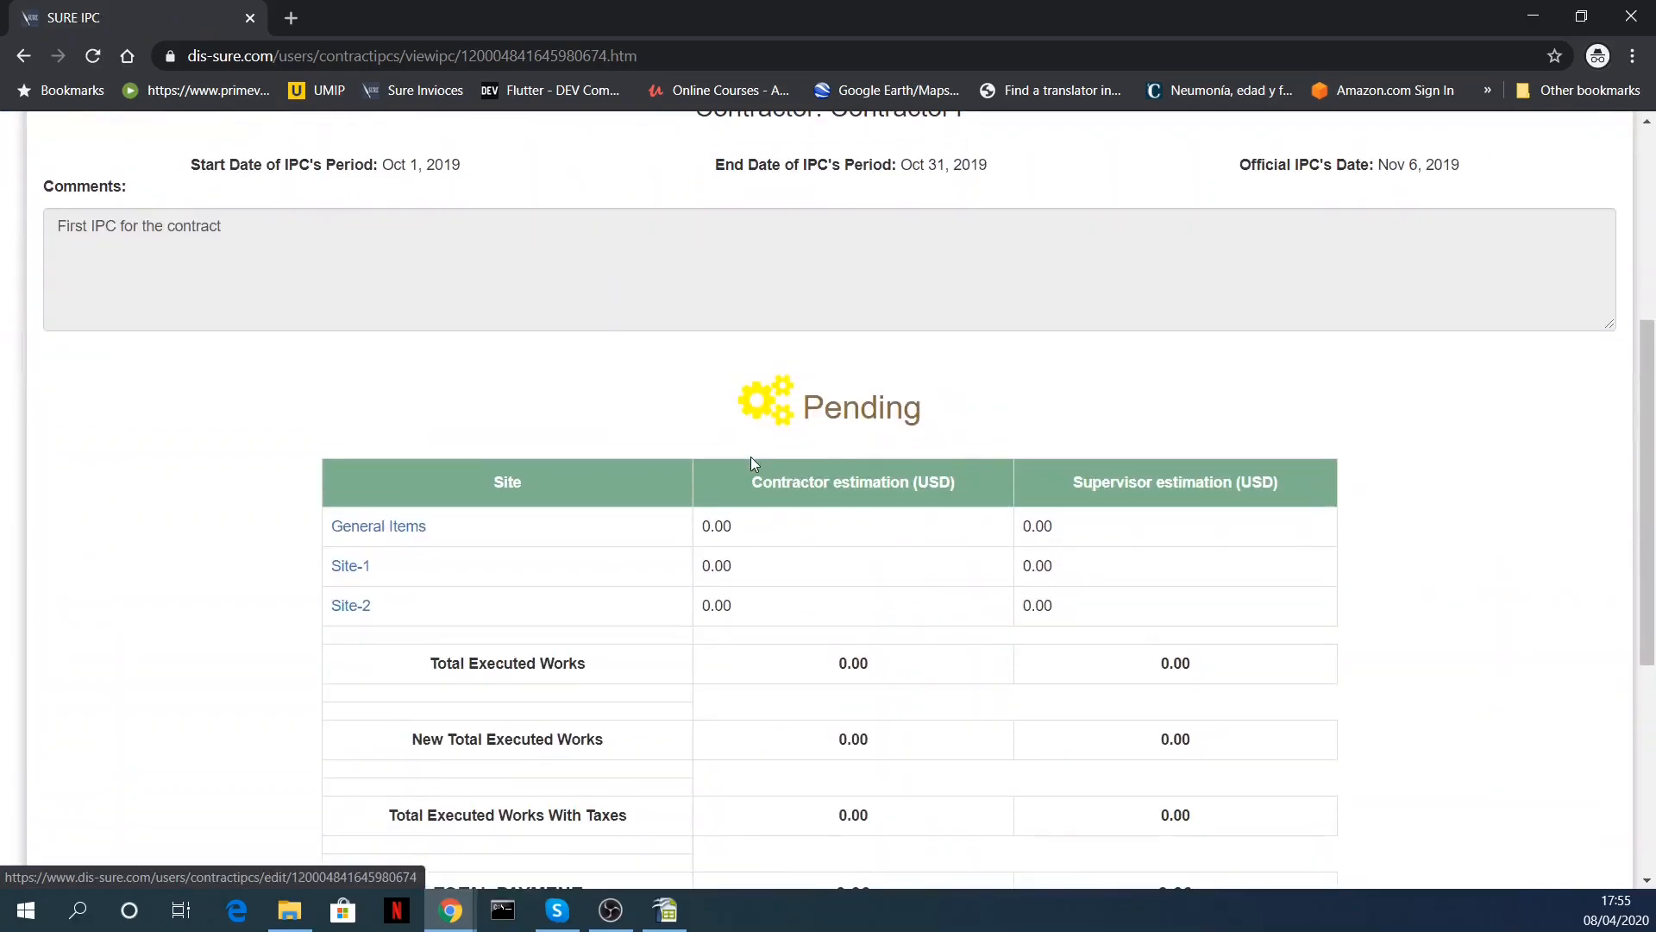
scroll(741, 453, up, 1)
scroll(742, 453, down, 3)
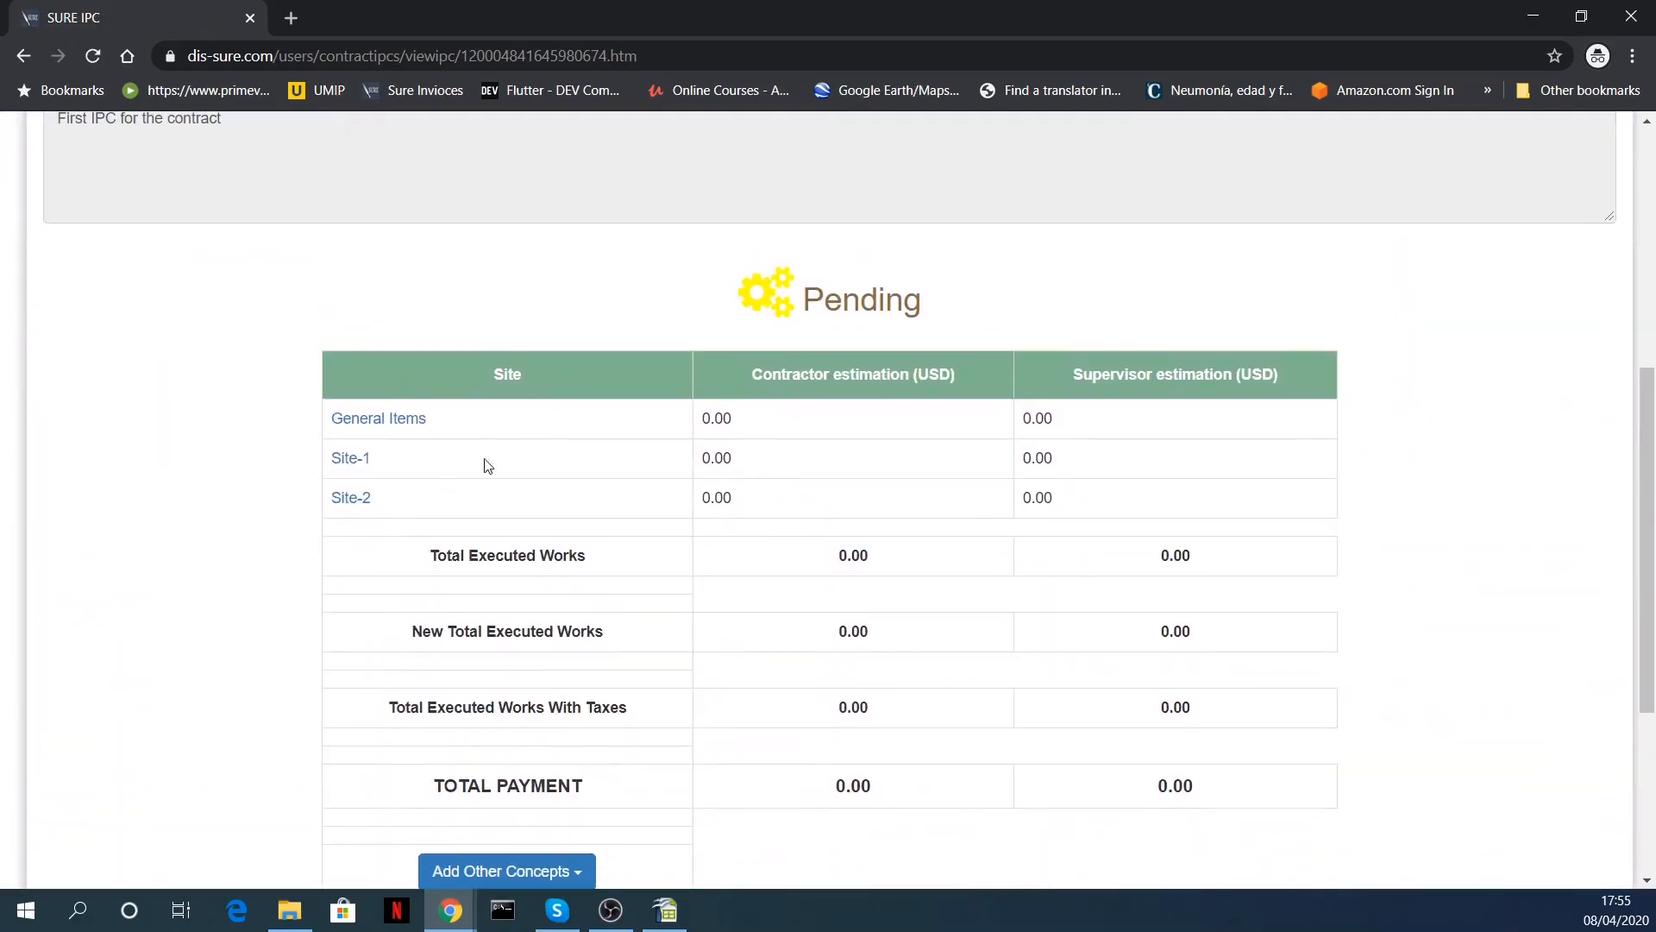
scroll(581, 554, down, 3)
scroll(581, 555, down, 1)
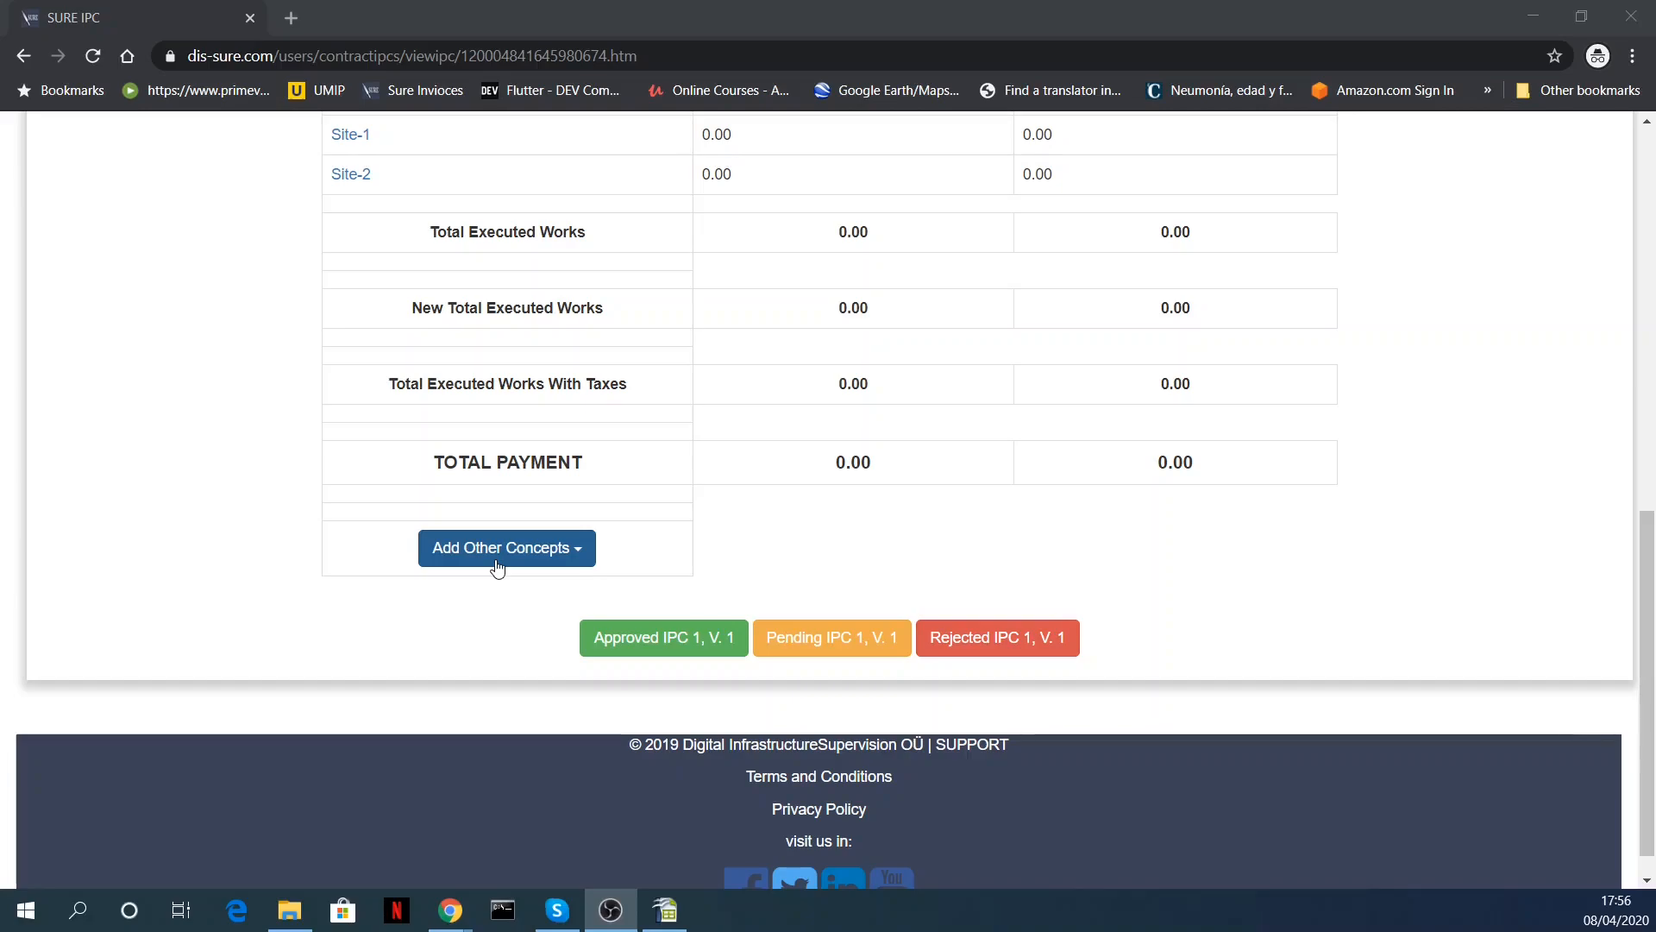
scroll(670, 480, up, 10)
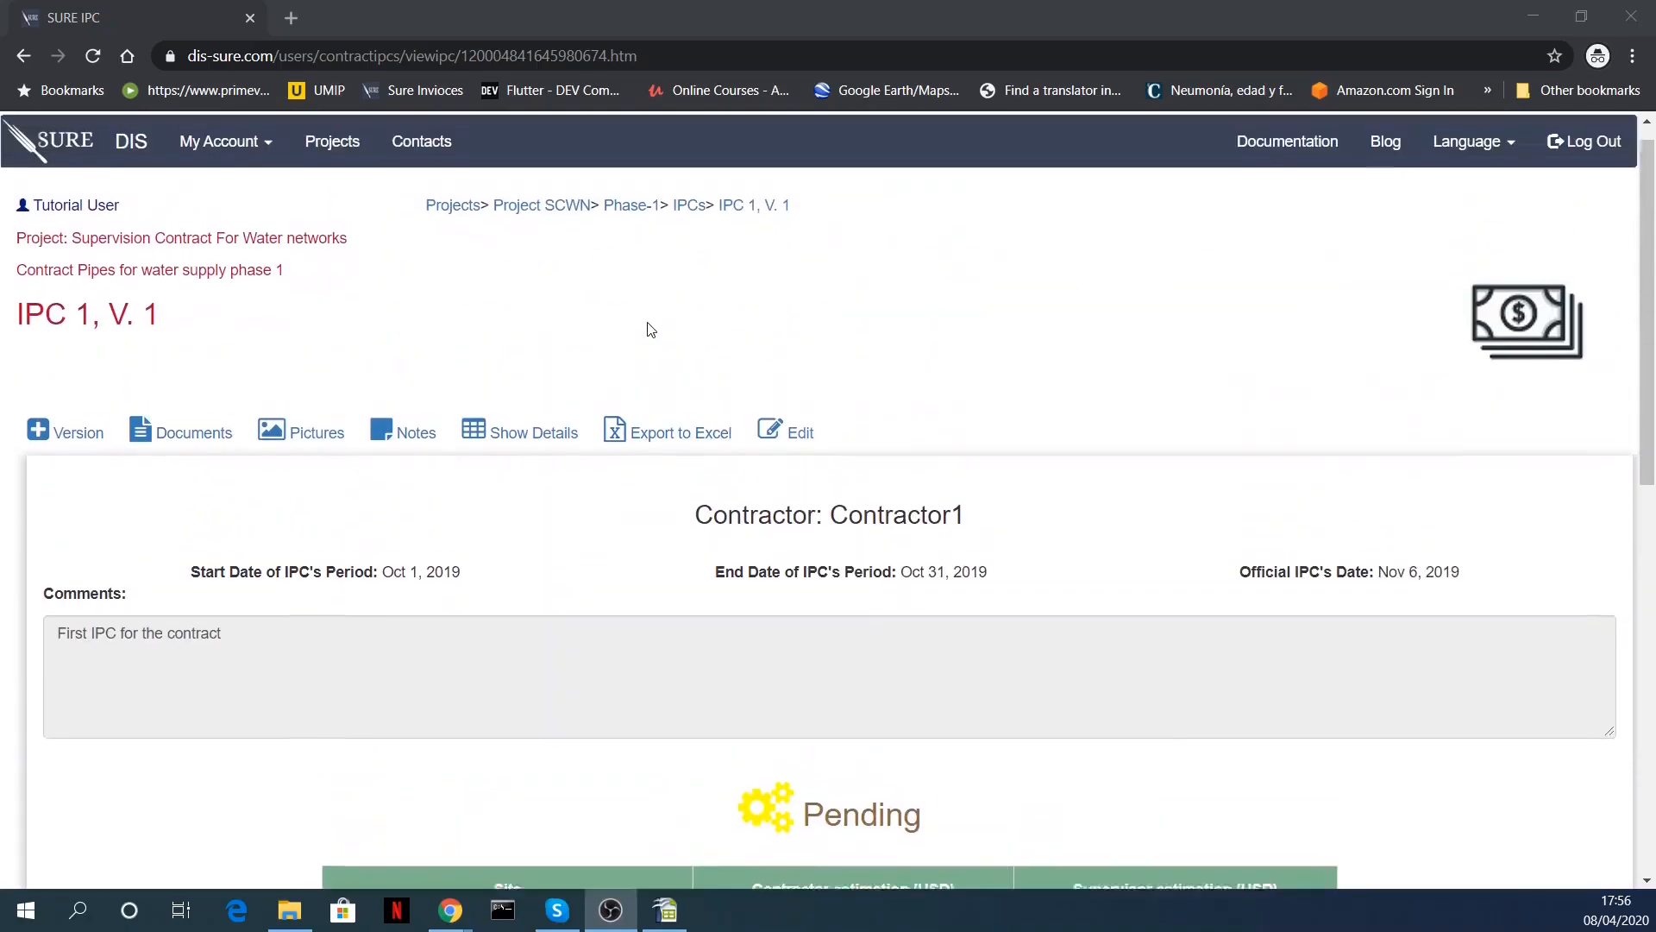
- Open the Phase-1 contract budget and check the total of the approved budget
click(630, 230)
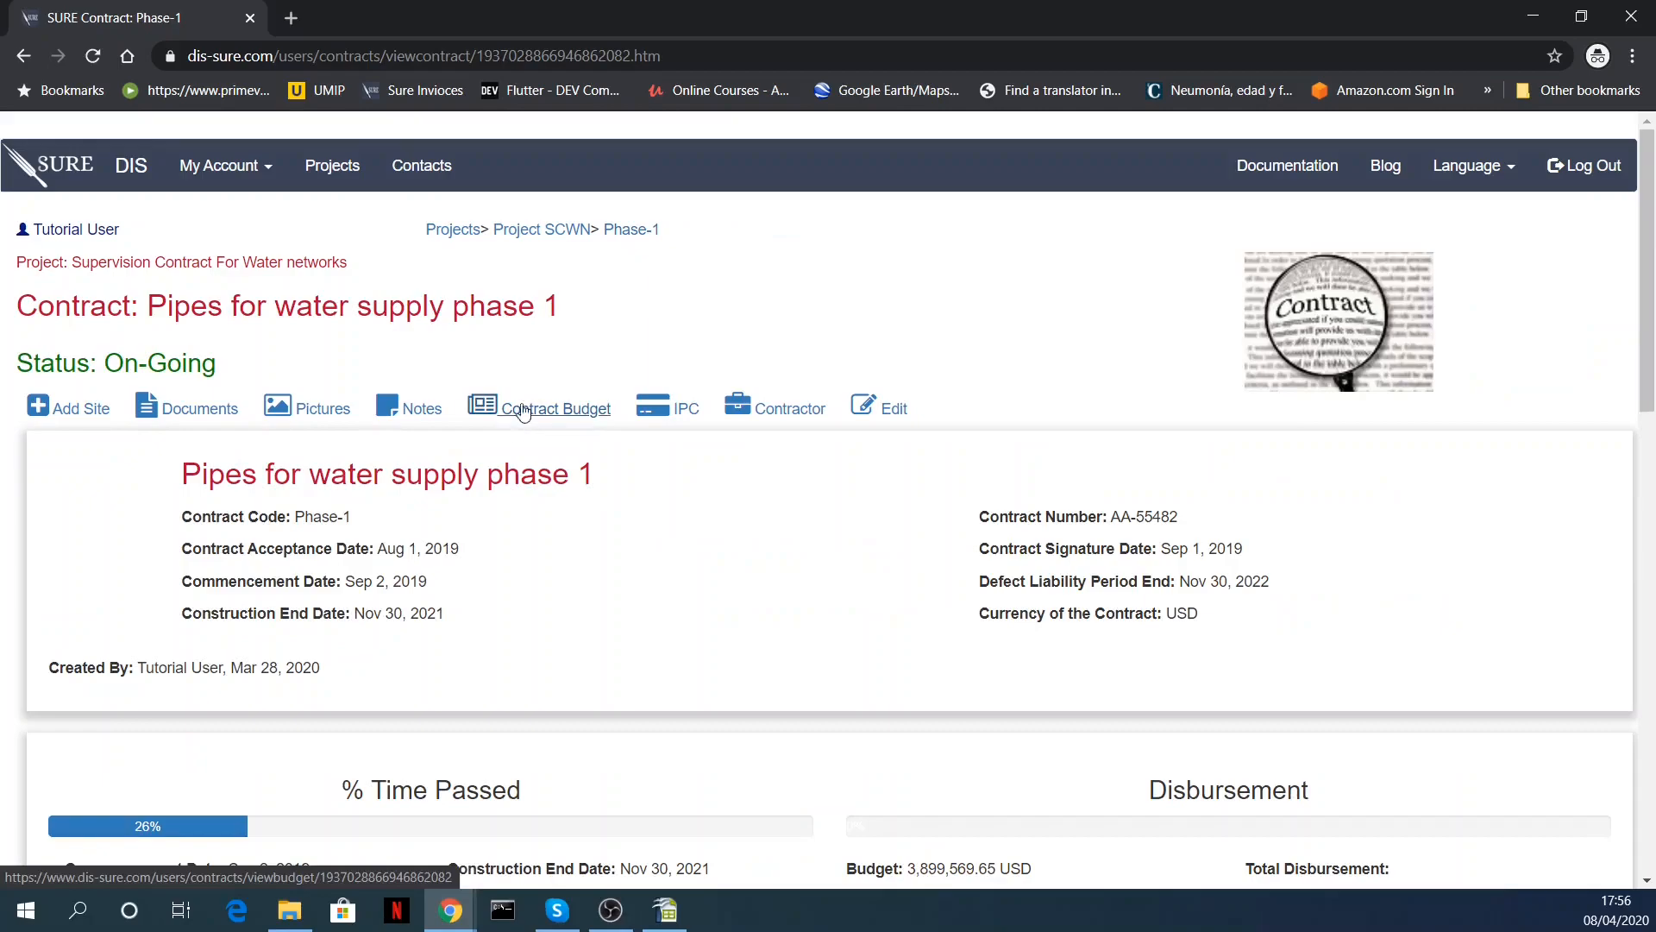
click(576, 415)
scroll(789, 341, down, 3)
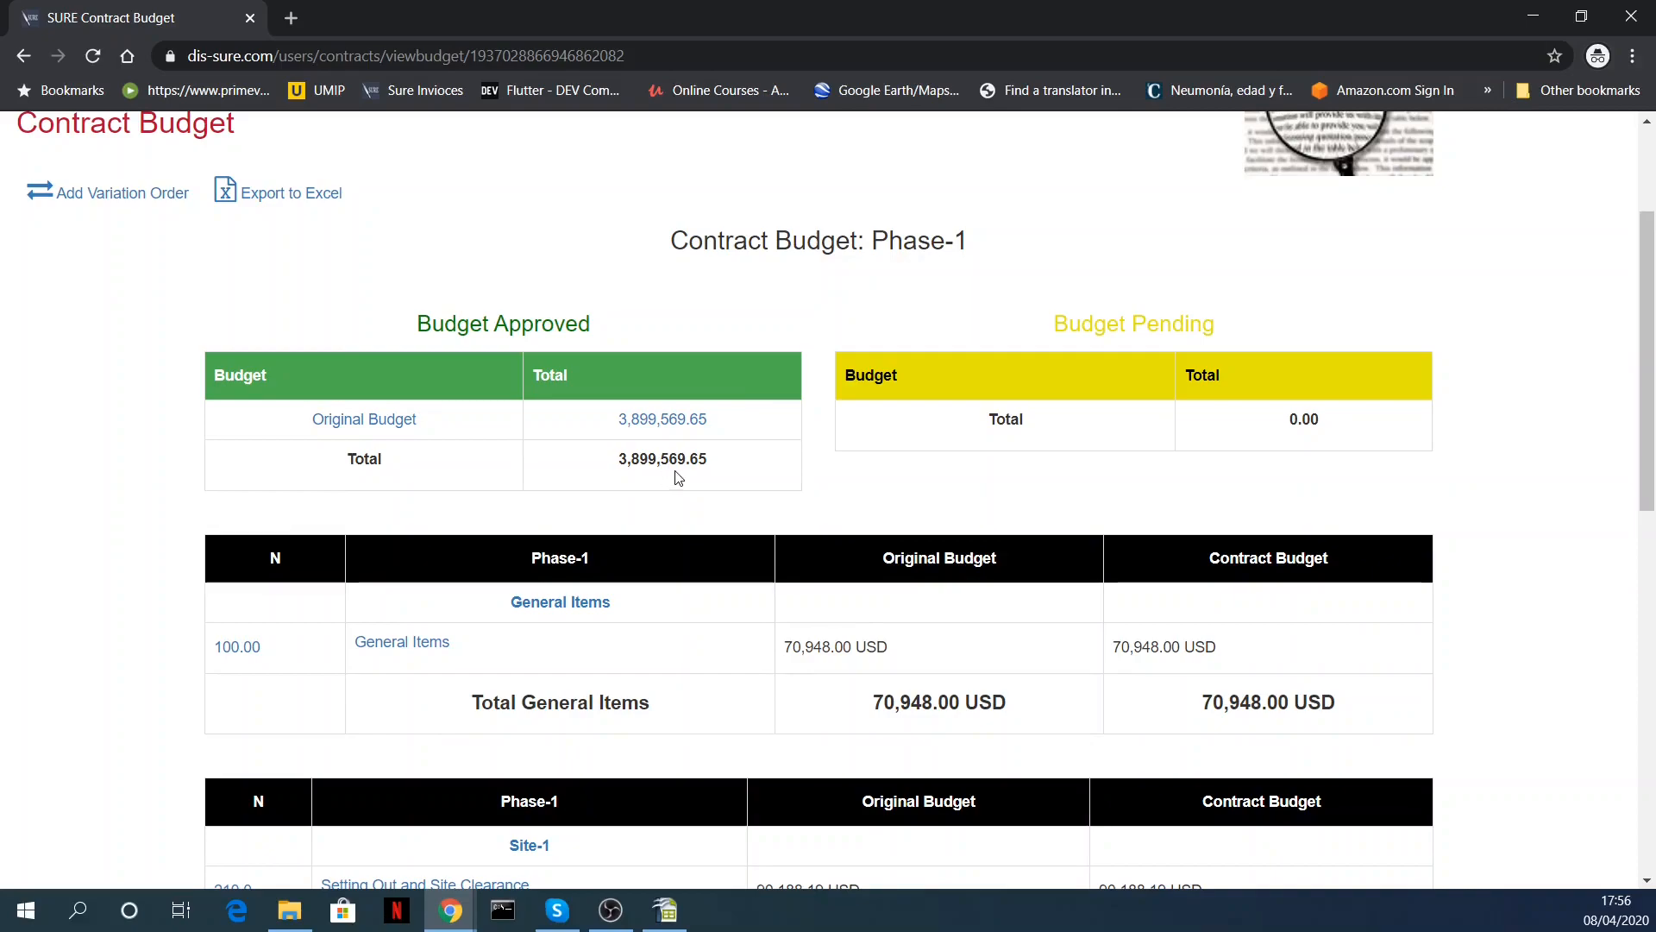
scroll(758, 481, up, 1)
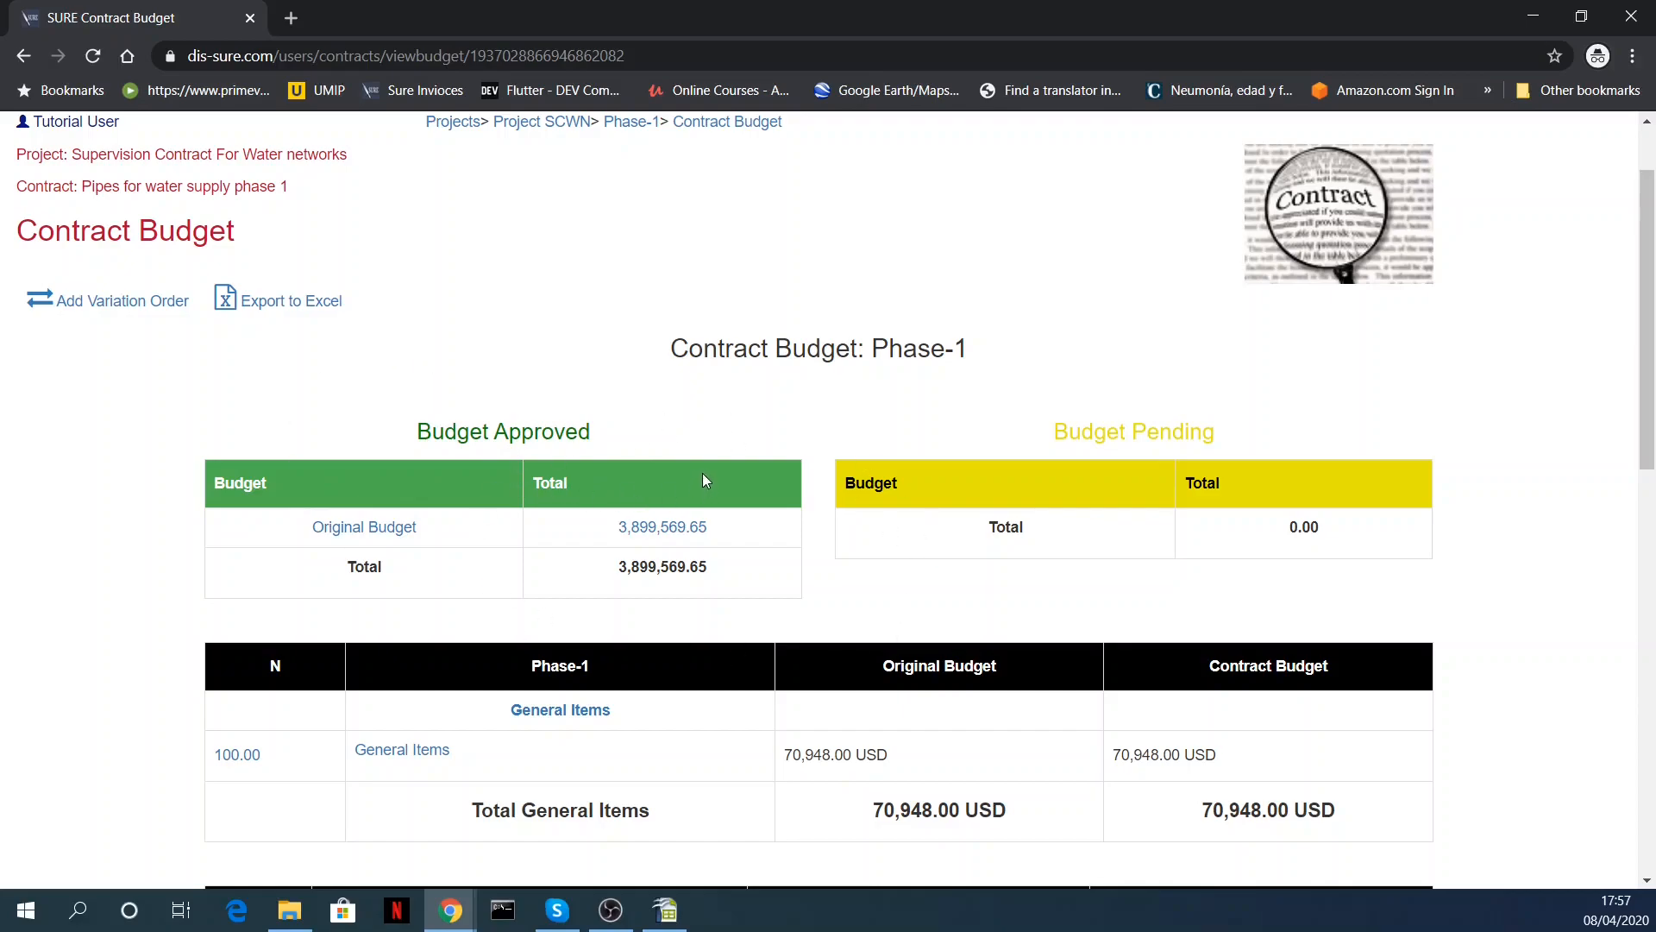
- Return to the Phase-1 contract's IPC list and open the pending IPC 1, V. 1
click(637, 123)
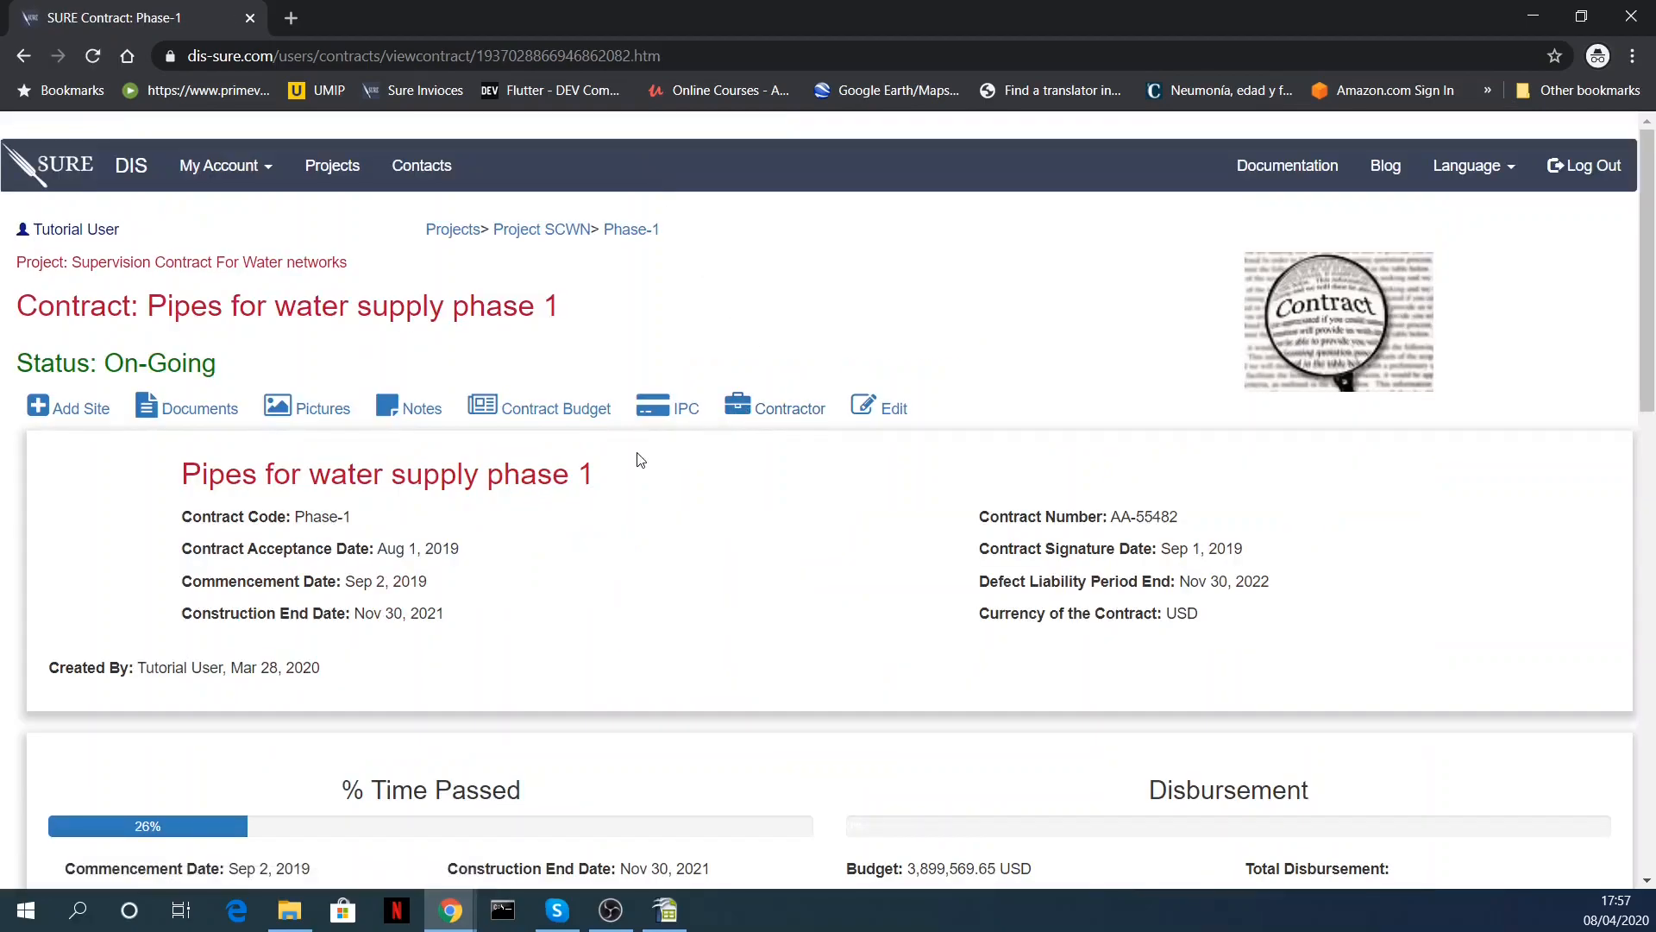
click(671, 408)
scroll(748, 530, down, 4)
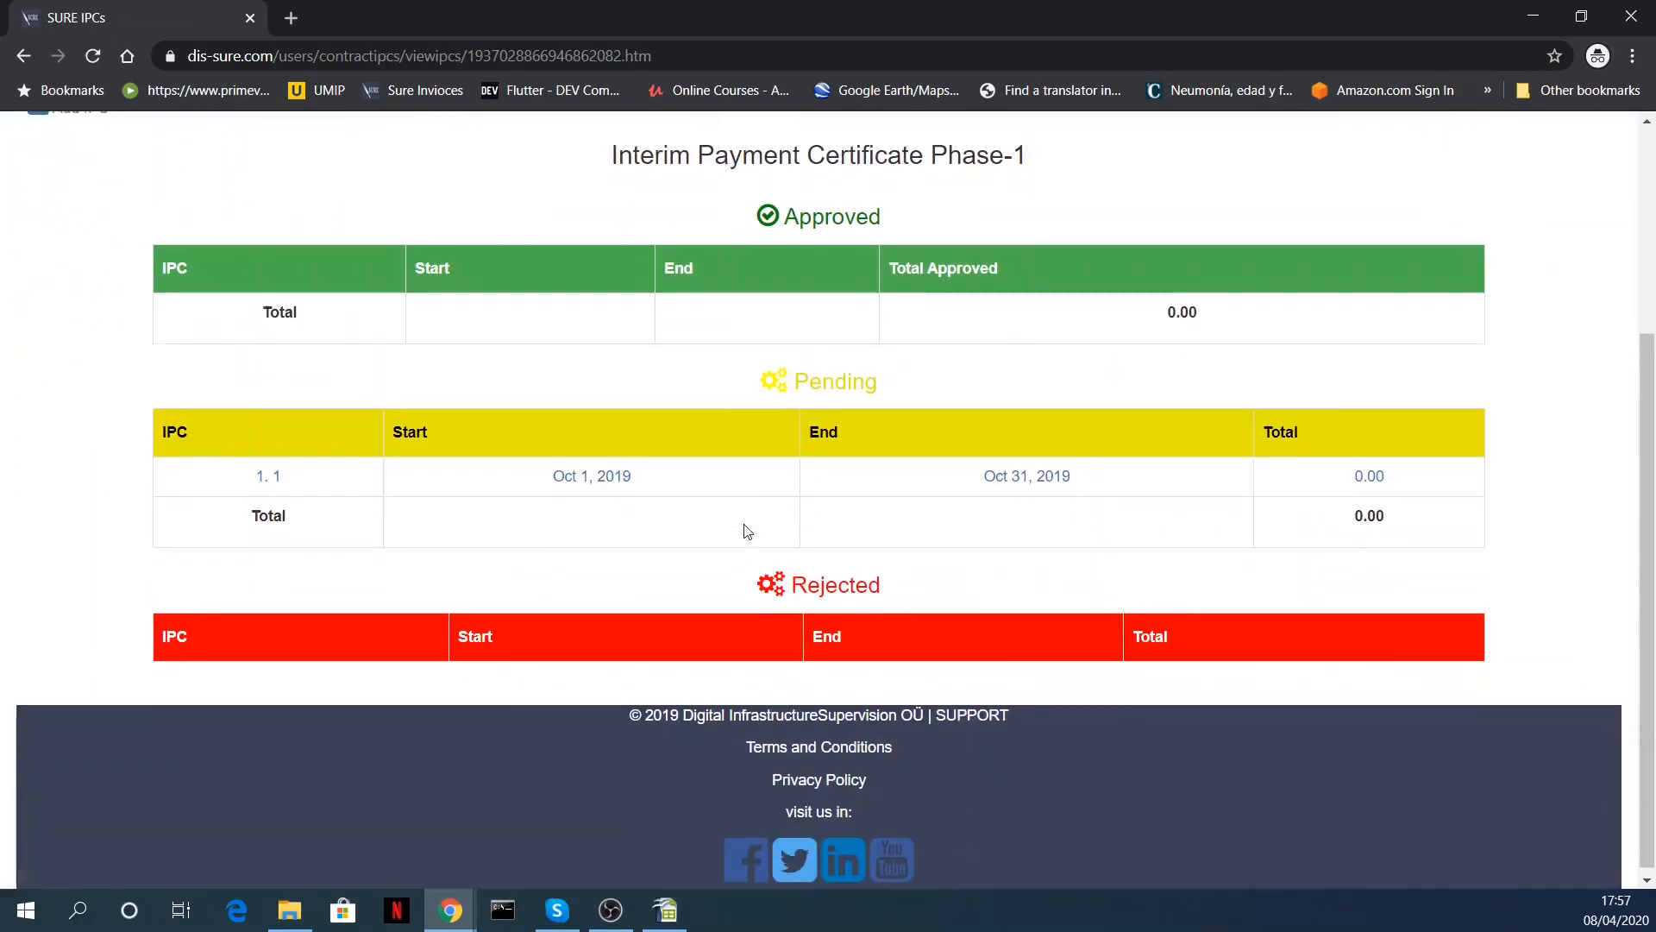
click(1014, 474)
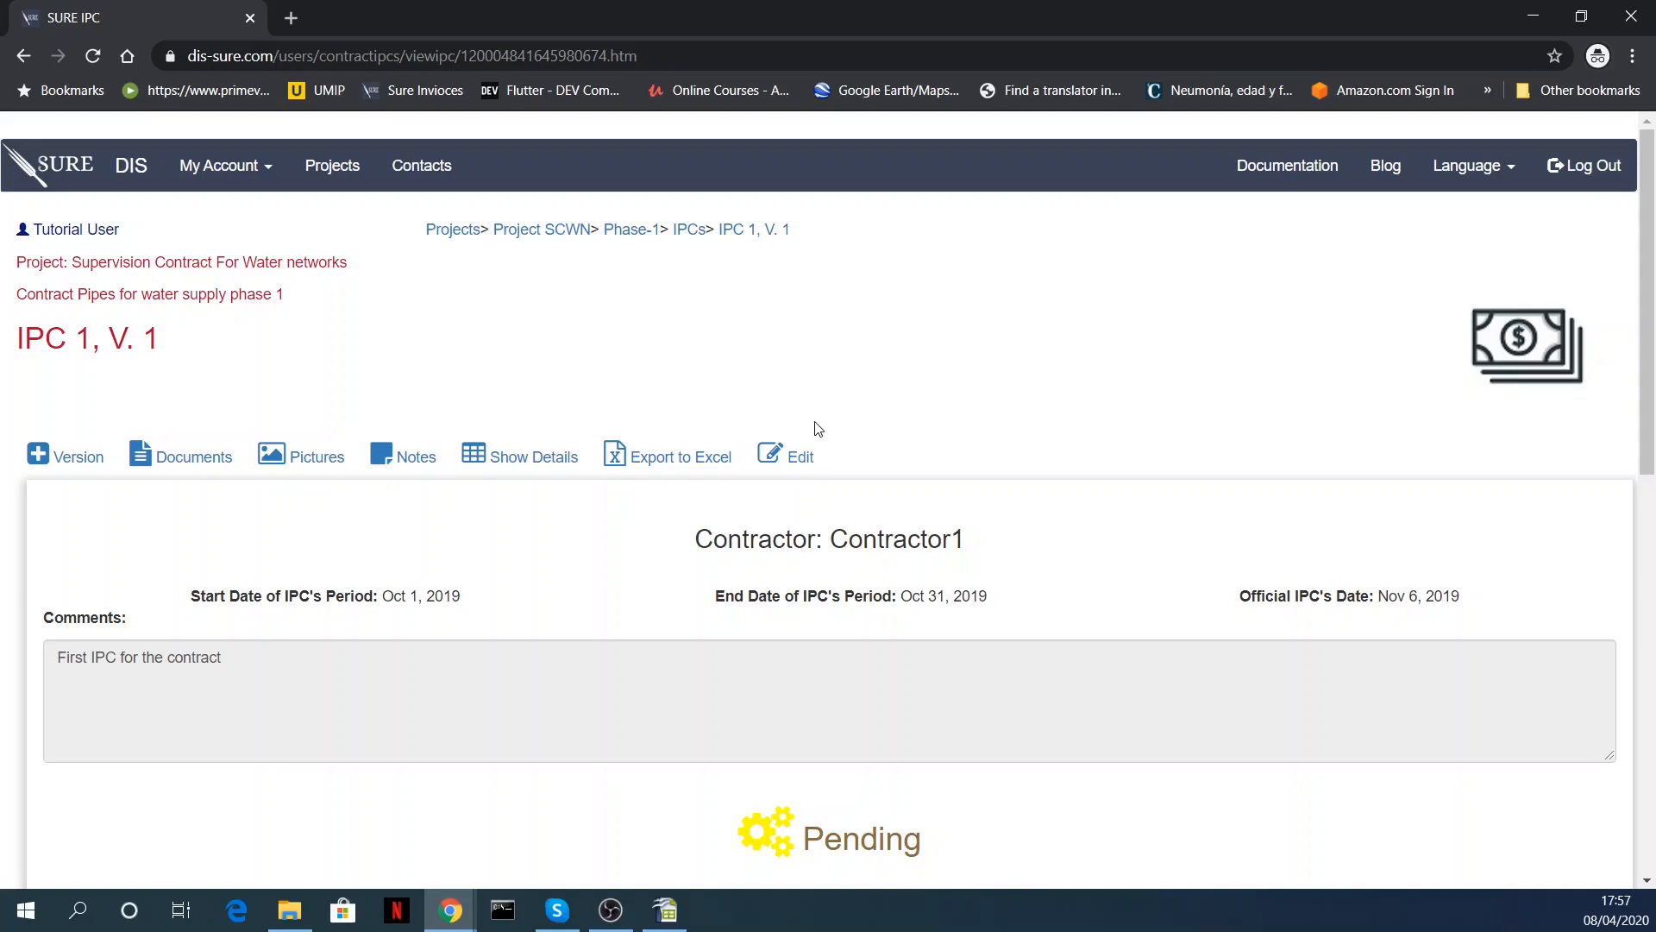
- Start a new Contract Refunds concept for the IPC and name it "Advance Payment (10%)"
scroll(815, 427, down, 9)
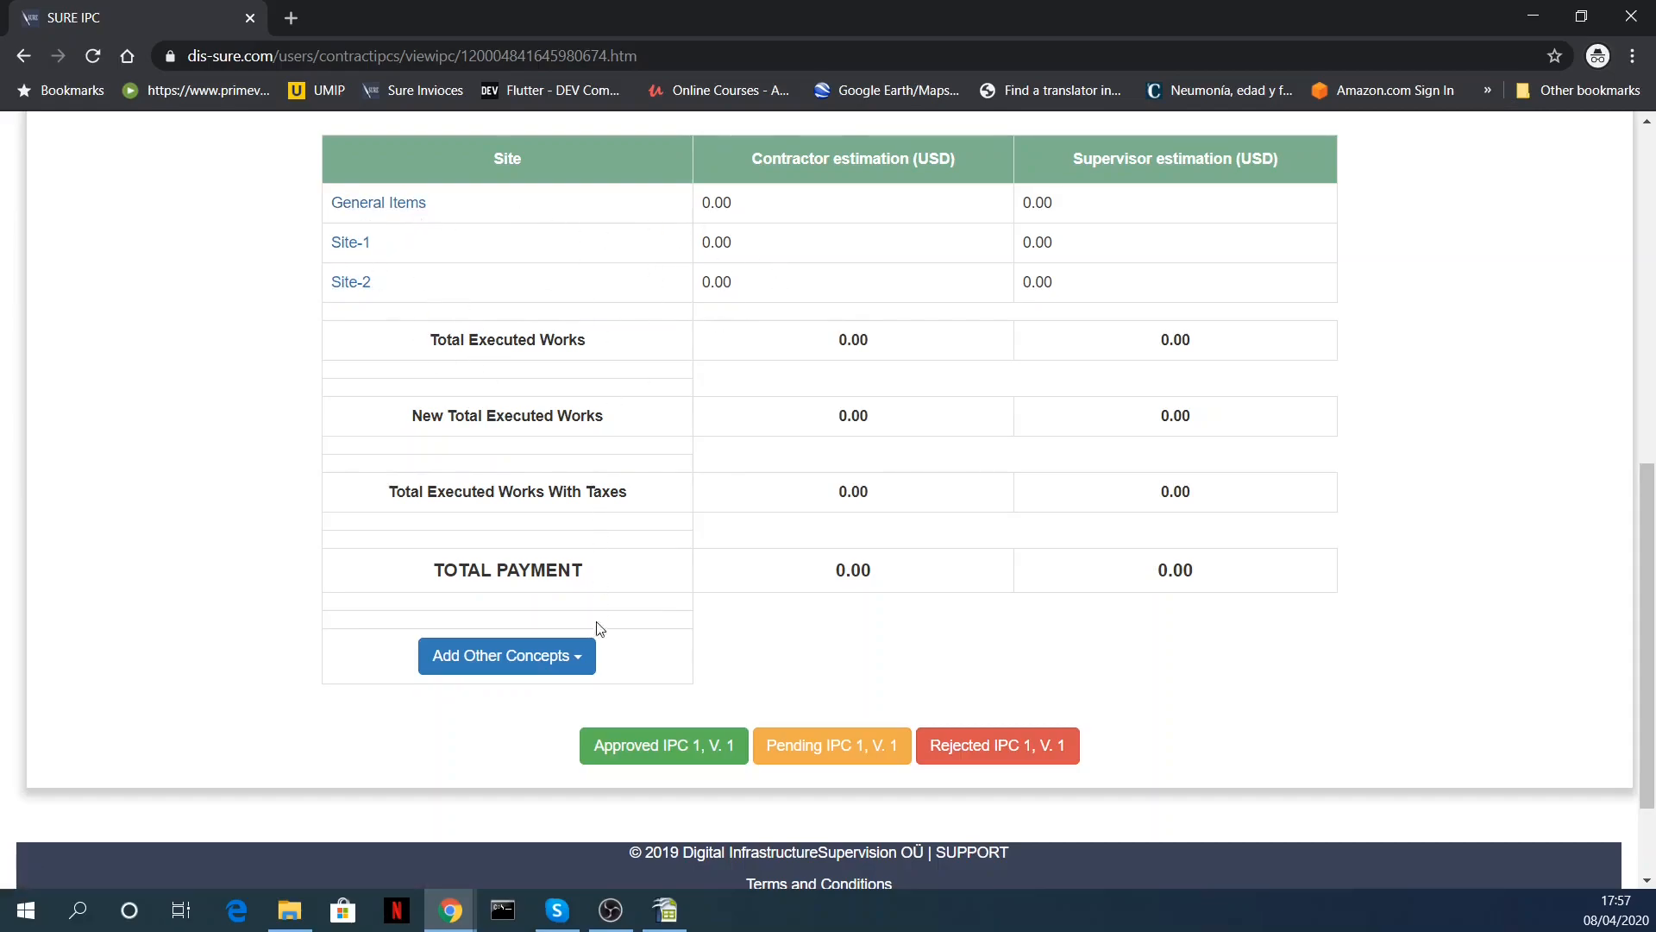
click(536, 666)
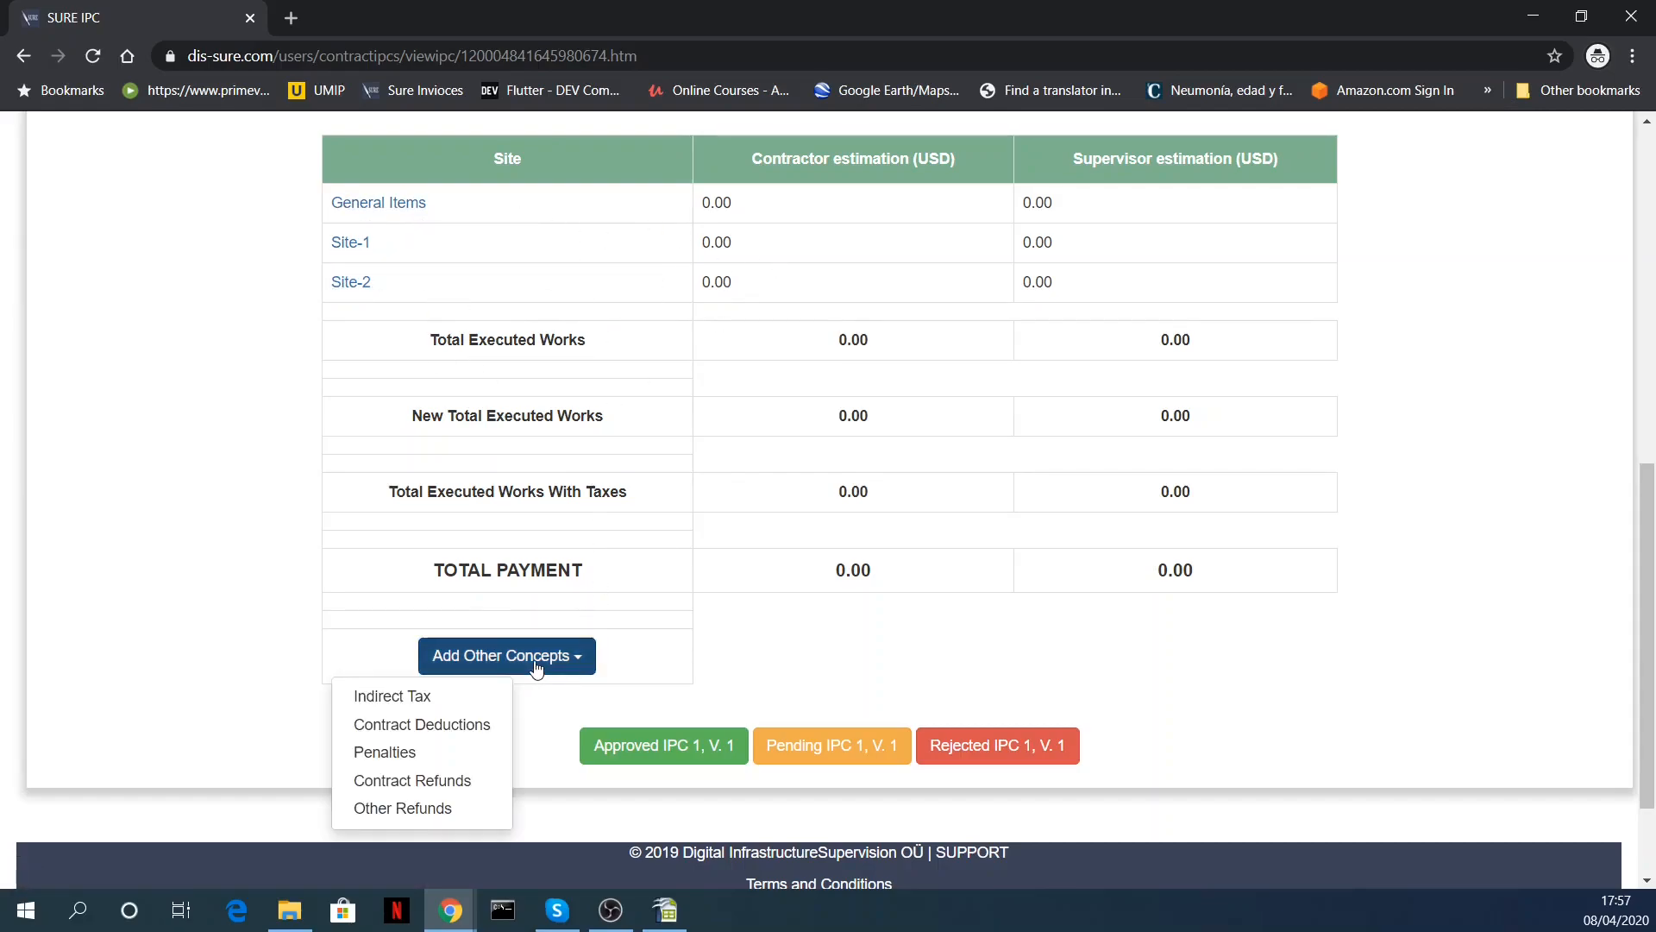
click(430, 781)
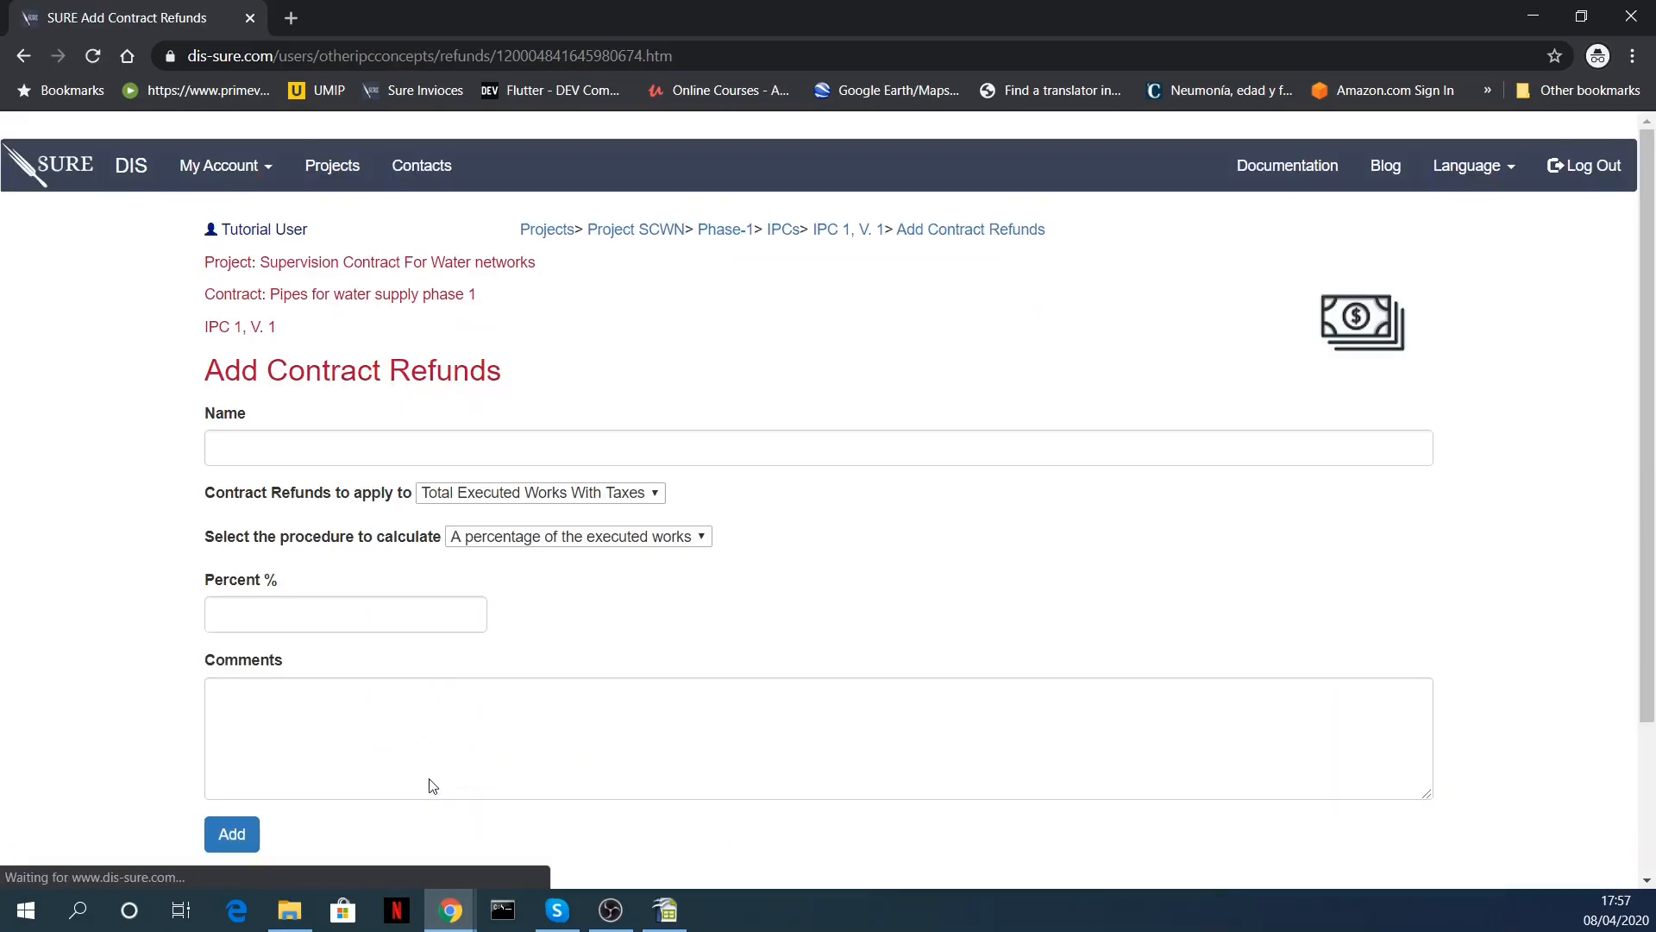
click(301, 448)
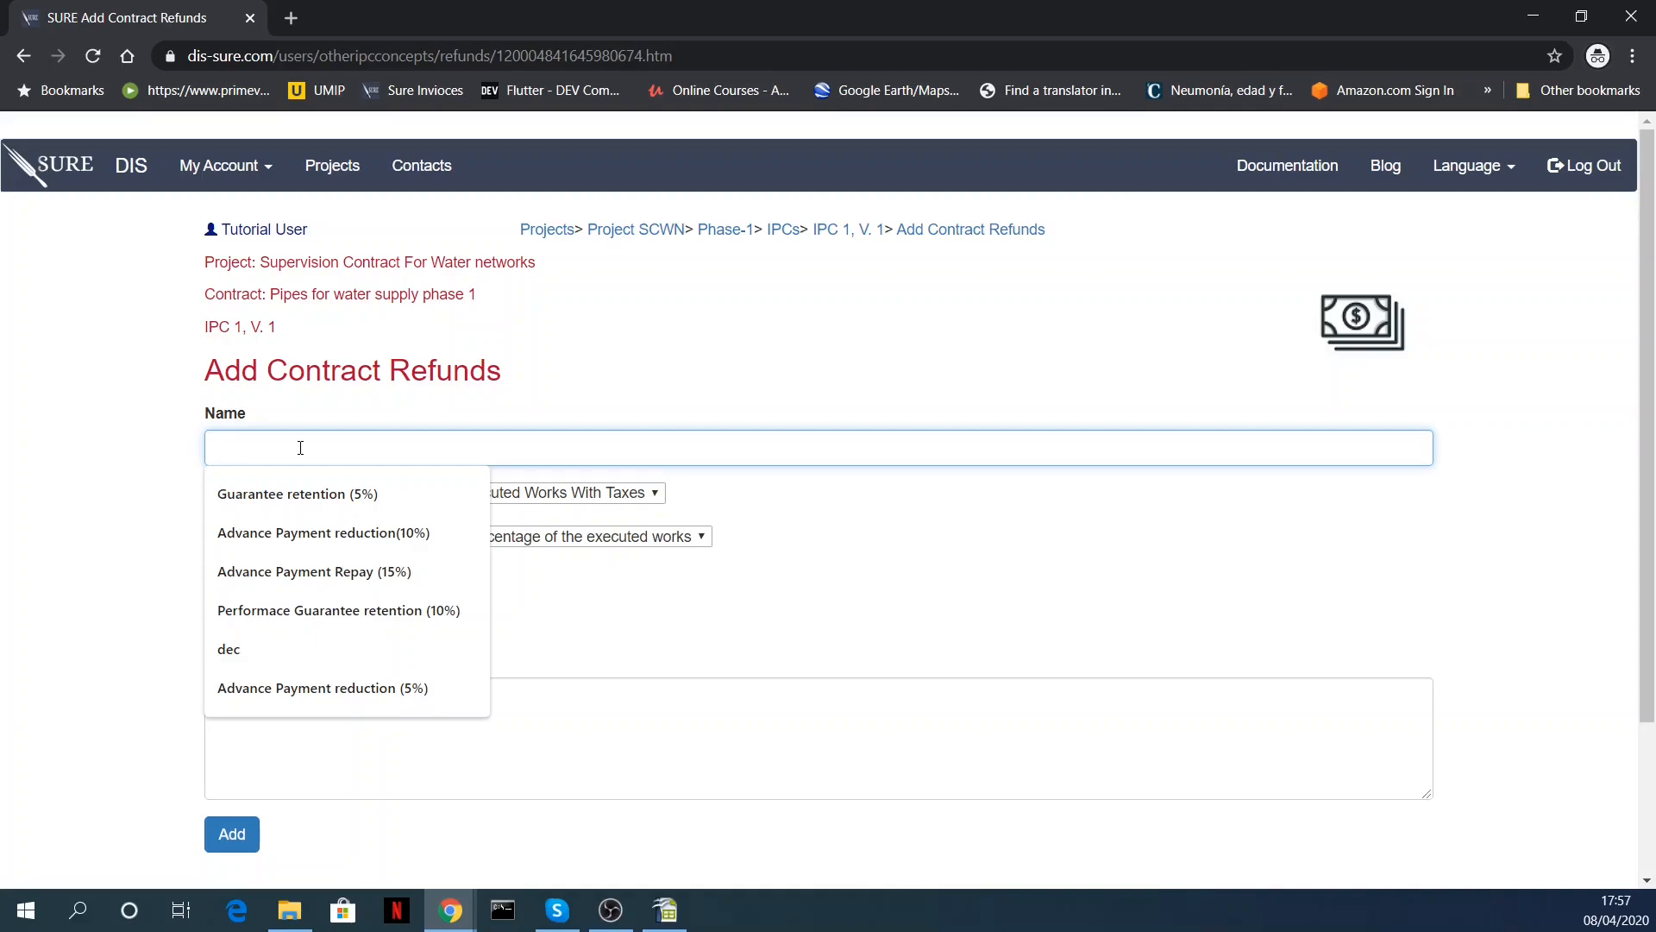
text(Adva)
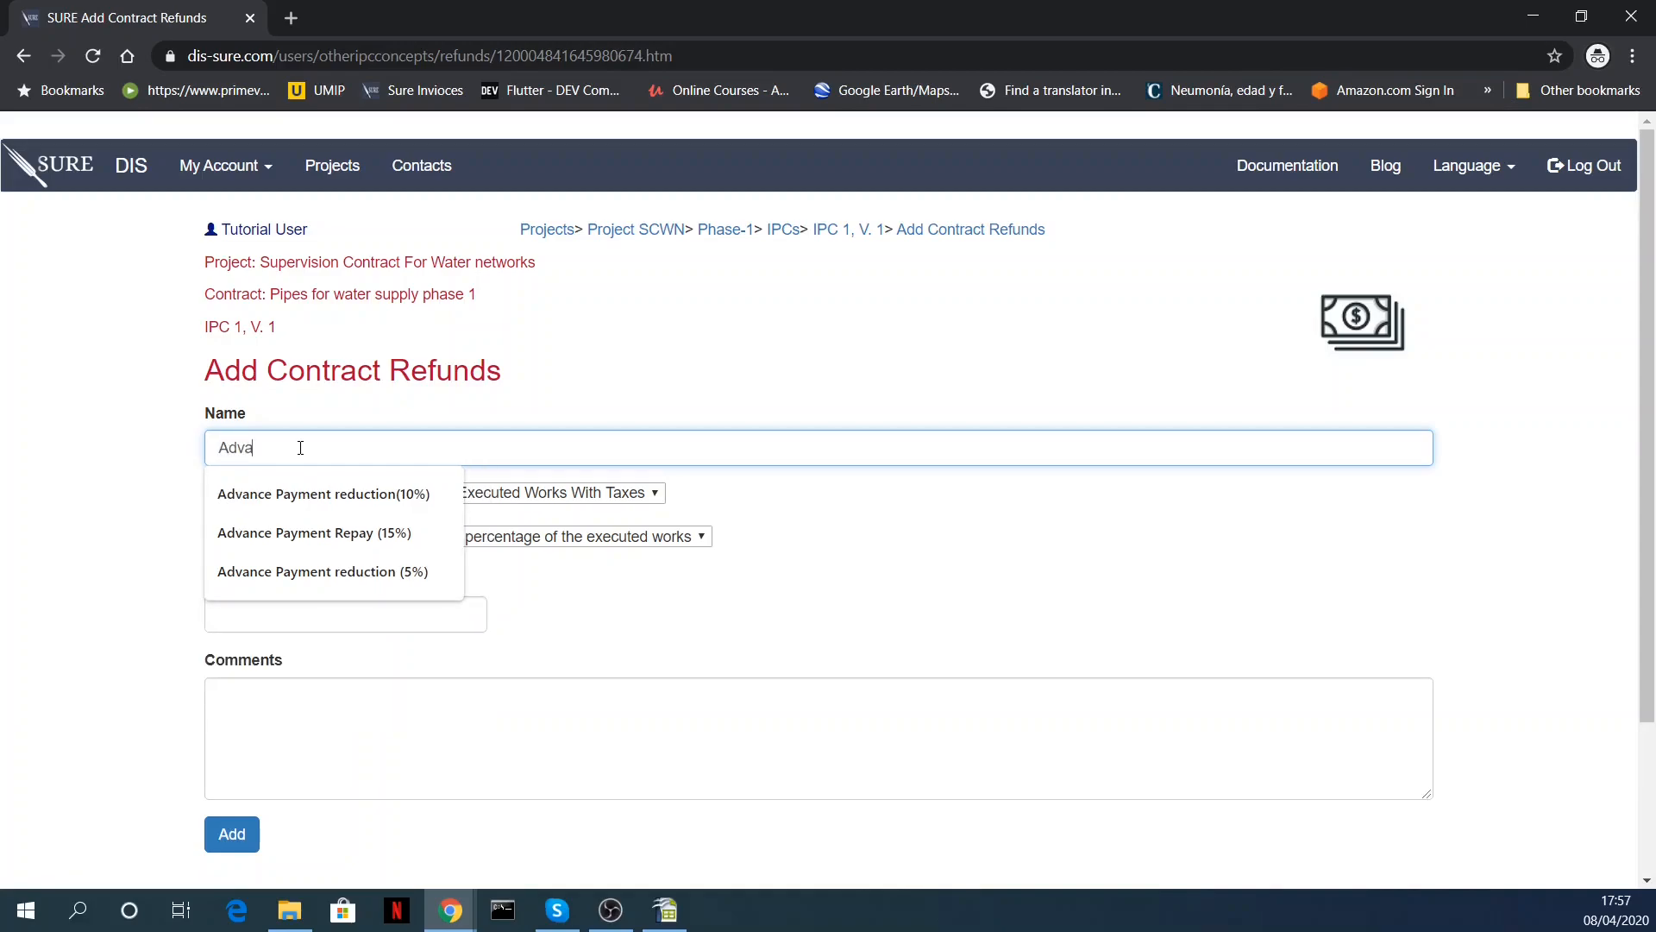
text(nce Payment (10%)
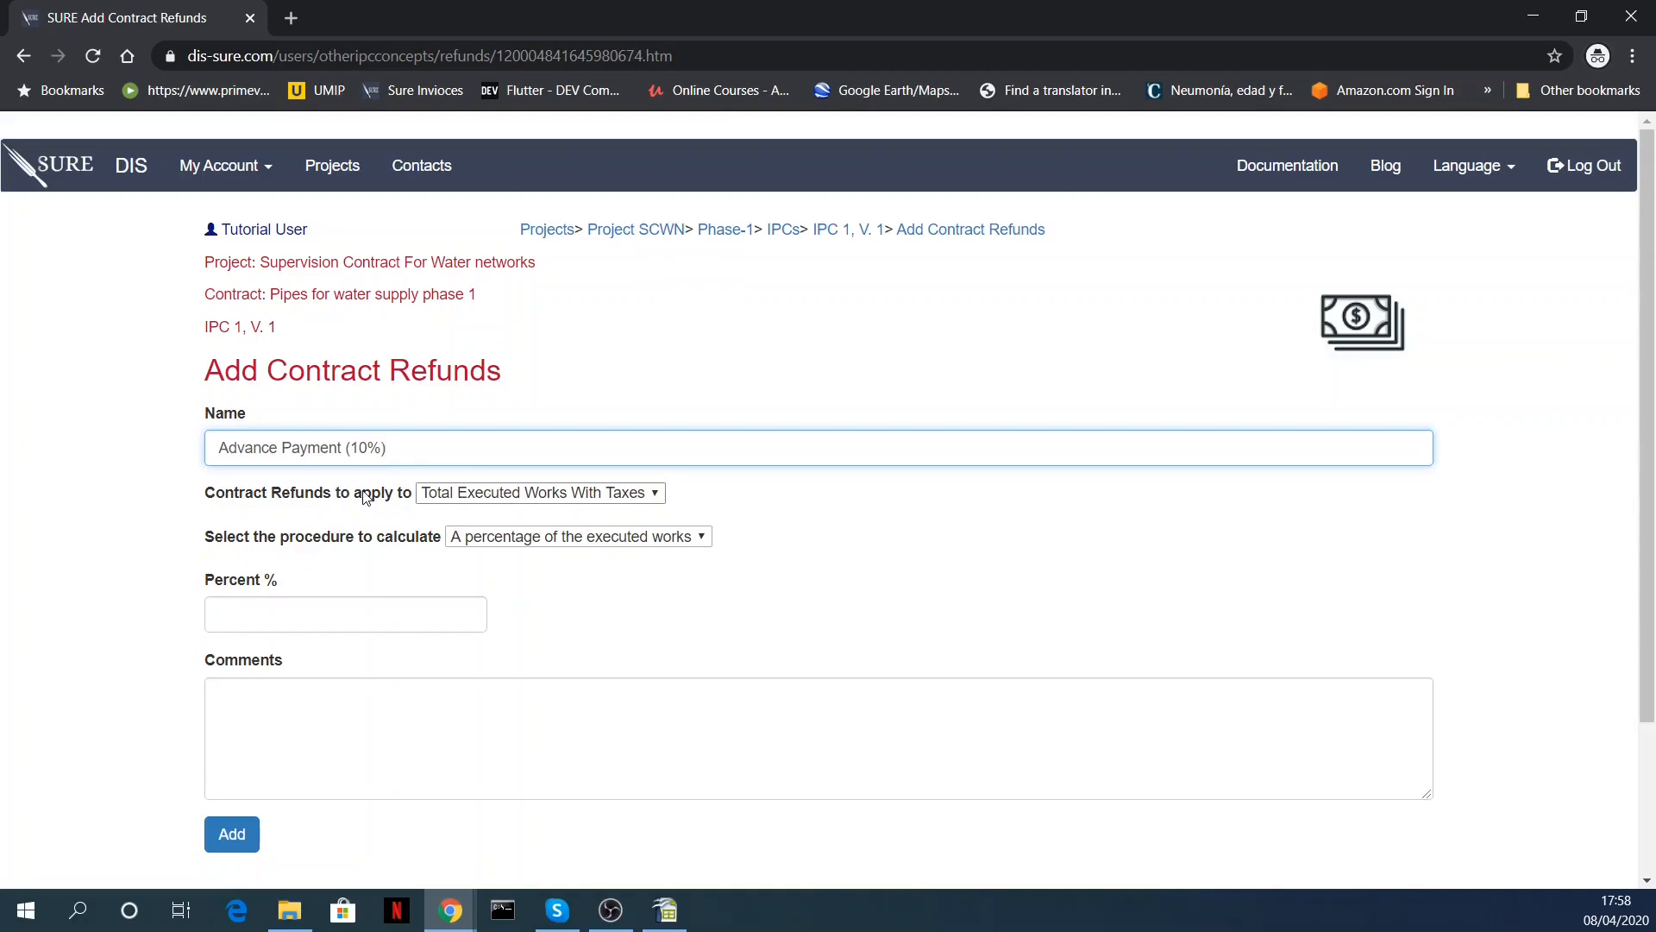
- Apply the refund to Total Executed Works and calculate it as a fix amount to be added to the IPC
click(658, 494)
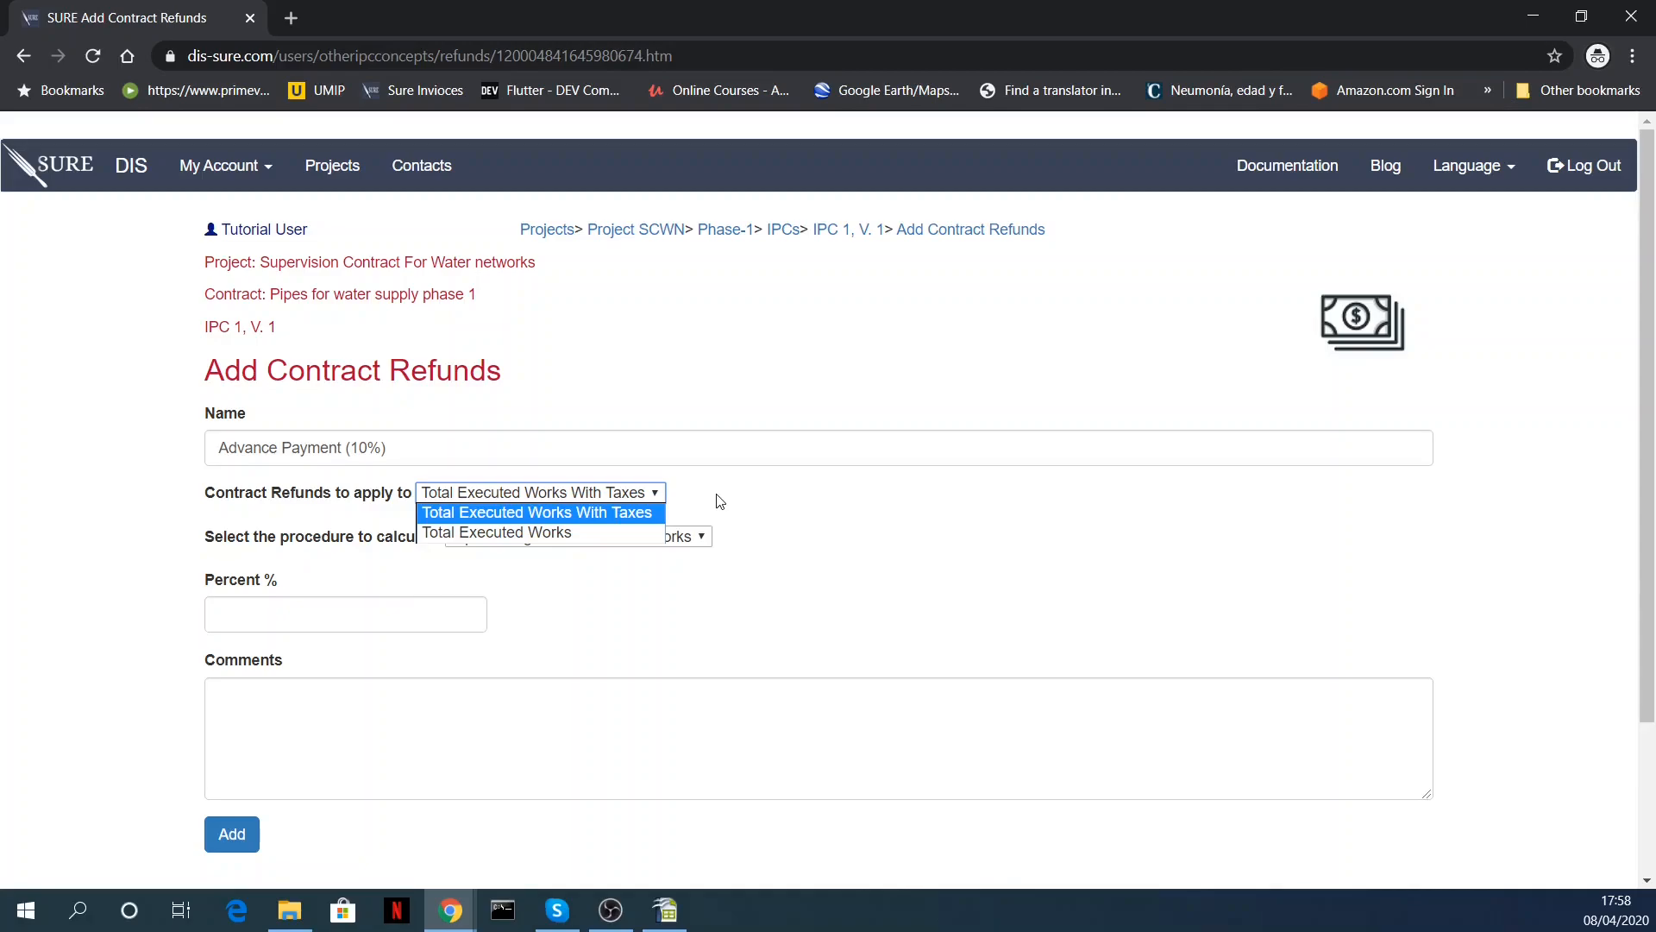
click(521, 533)
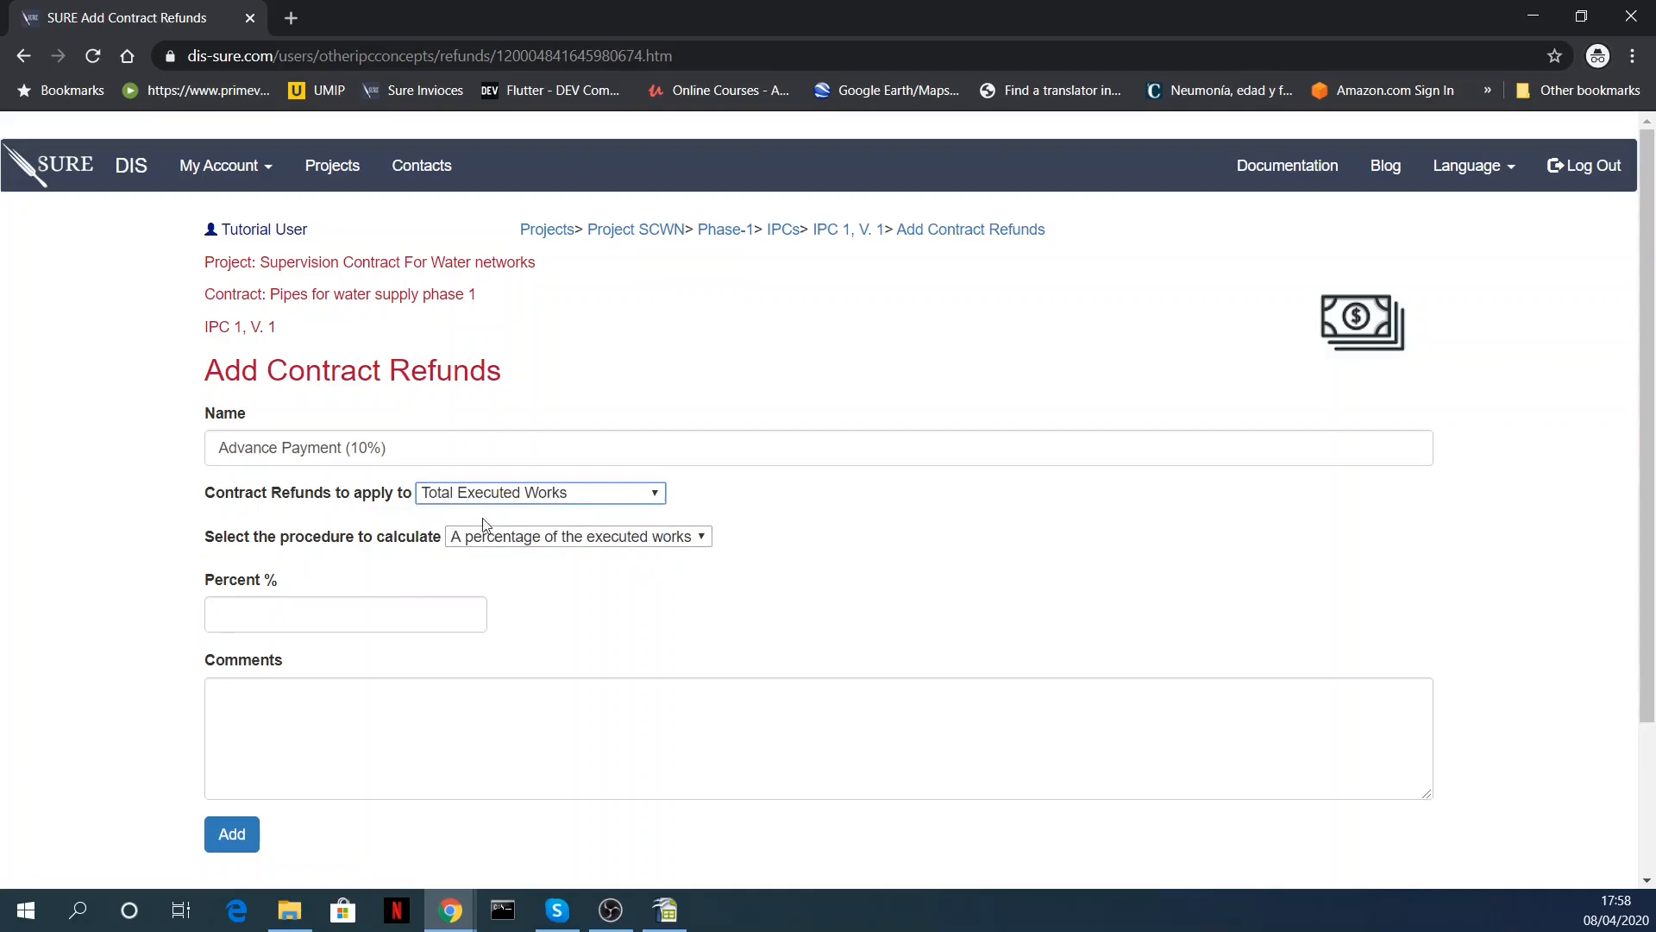
click(502, 538)
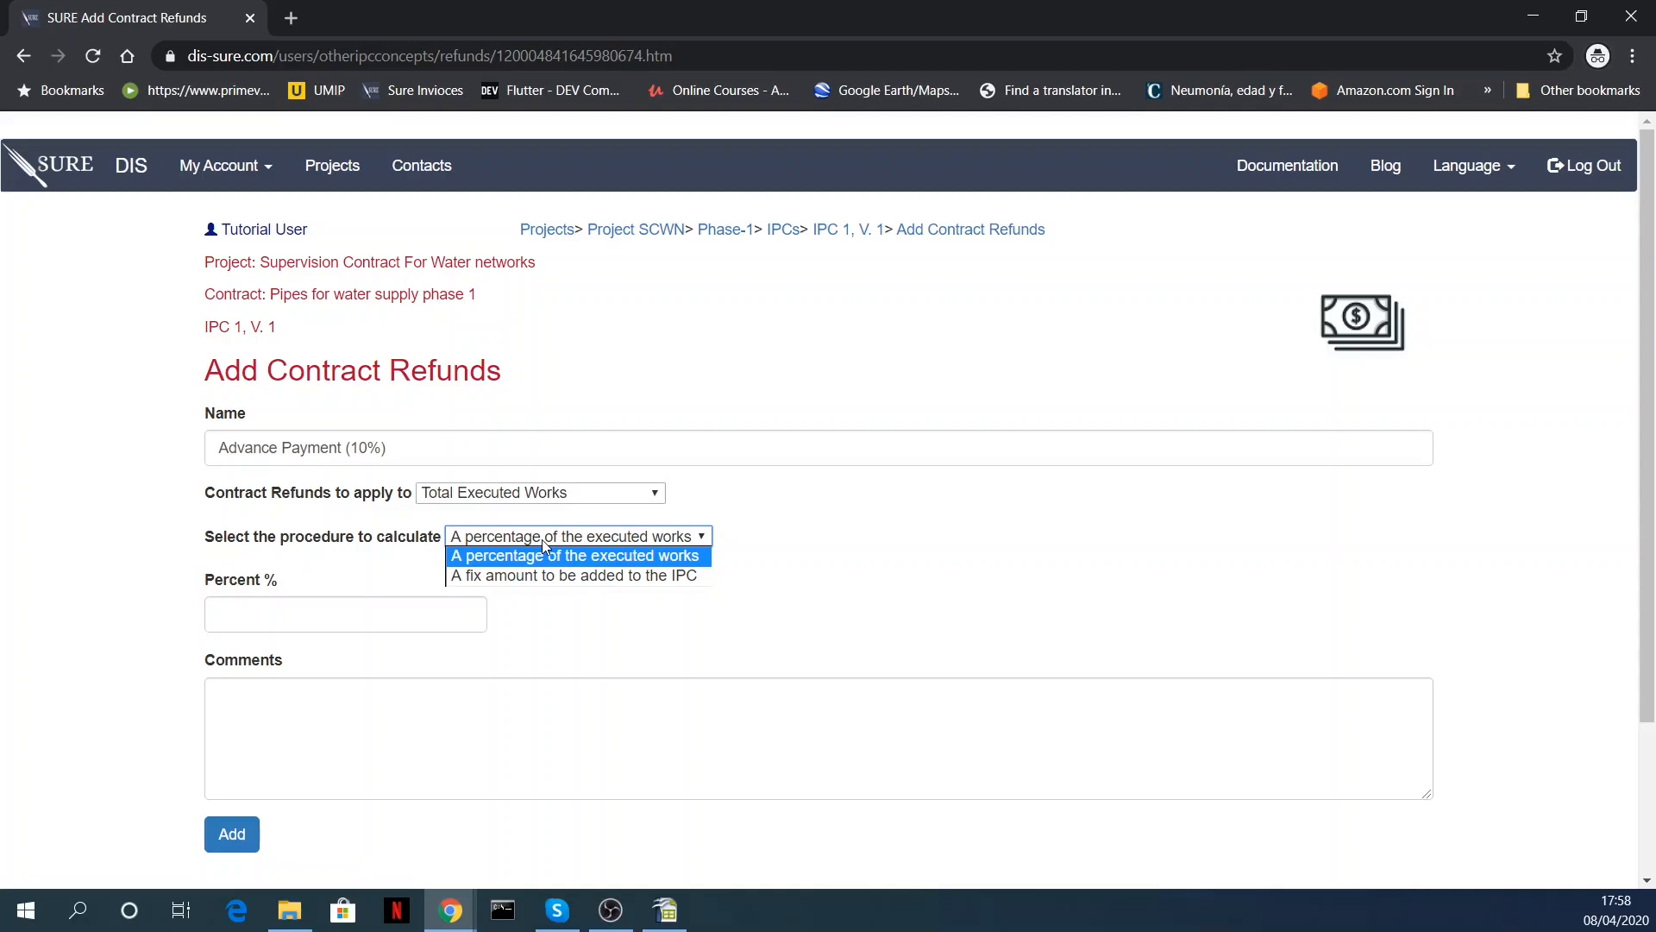
click(562, 575)
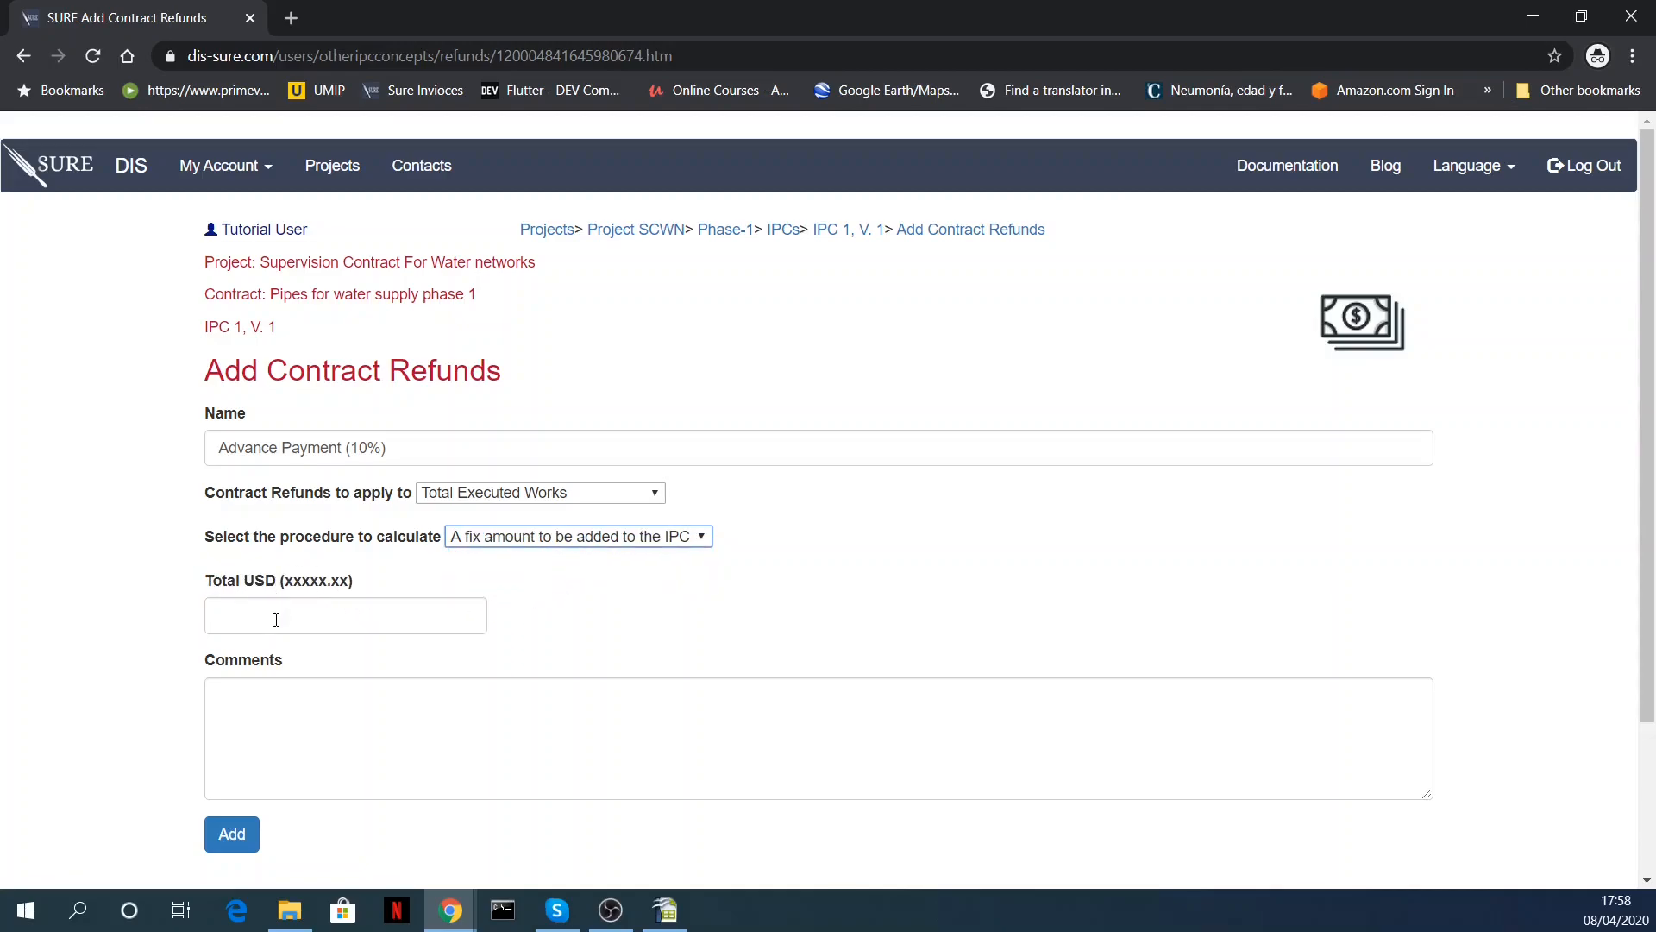
- Set the refund's total to 389956 USD, comment "This is the advance payment for IPC 1", and add it to the IPC
click(276, 620)
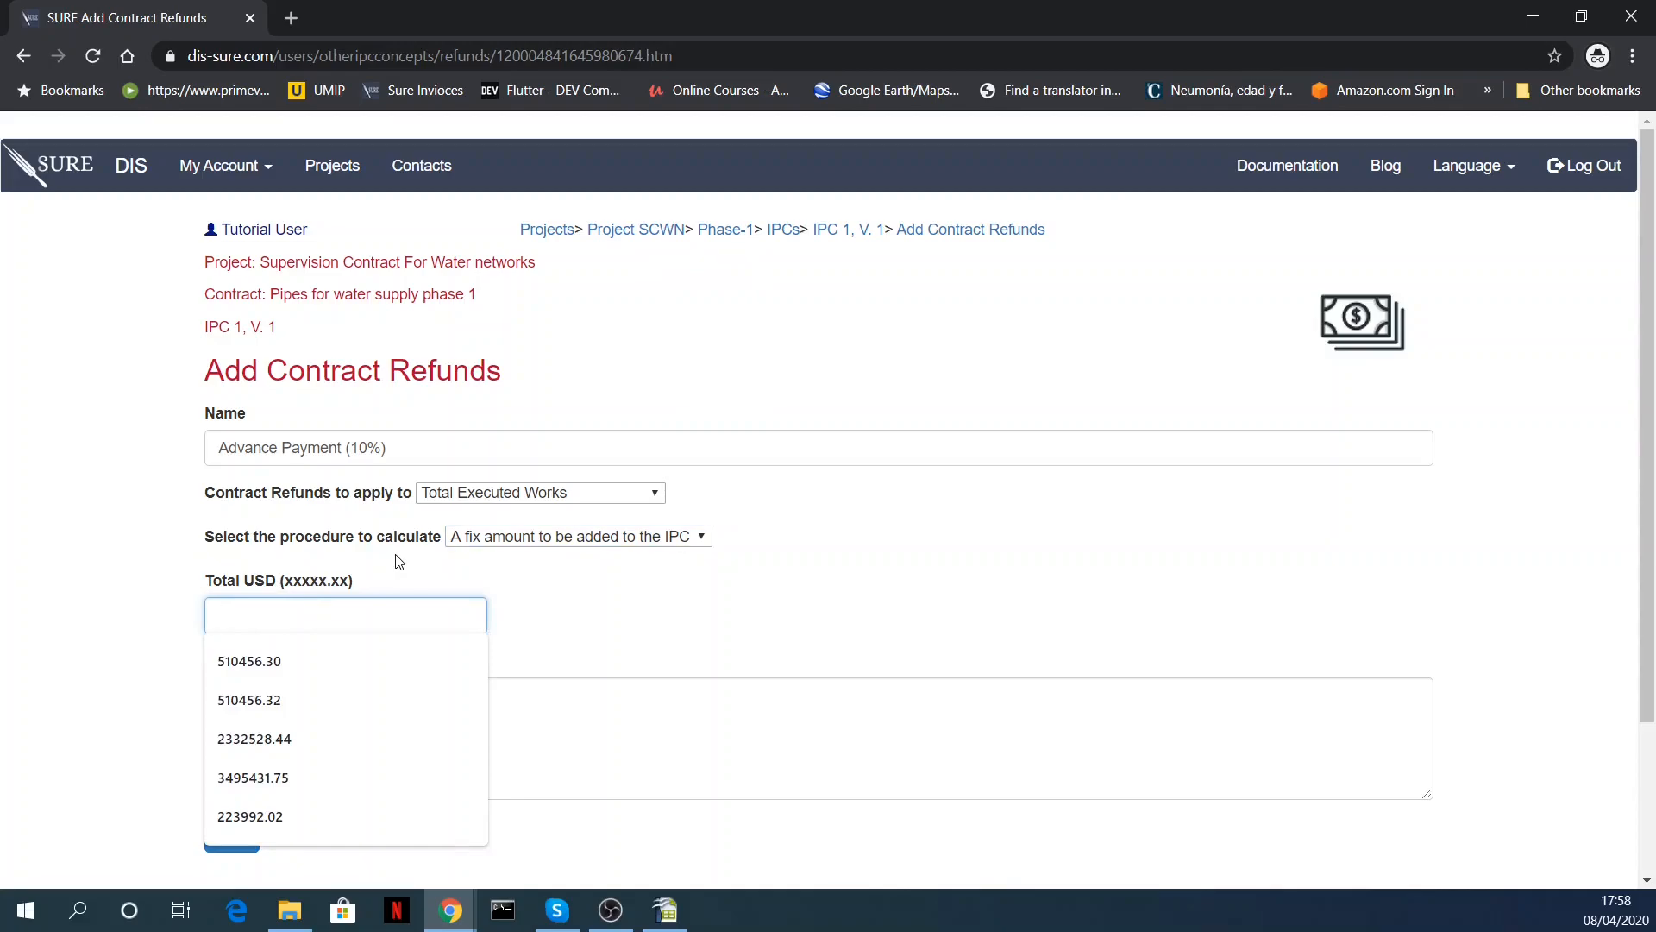
text(389956)
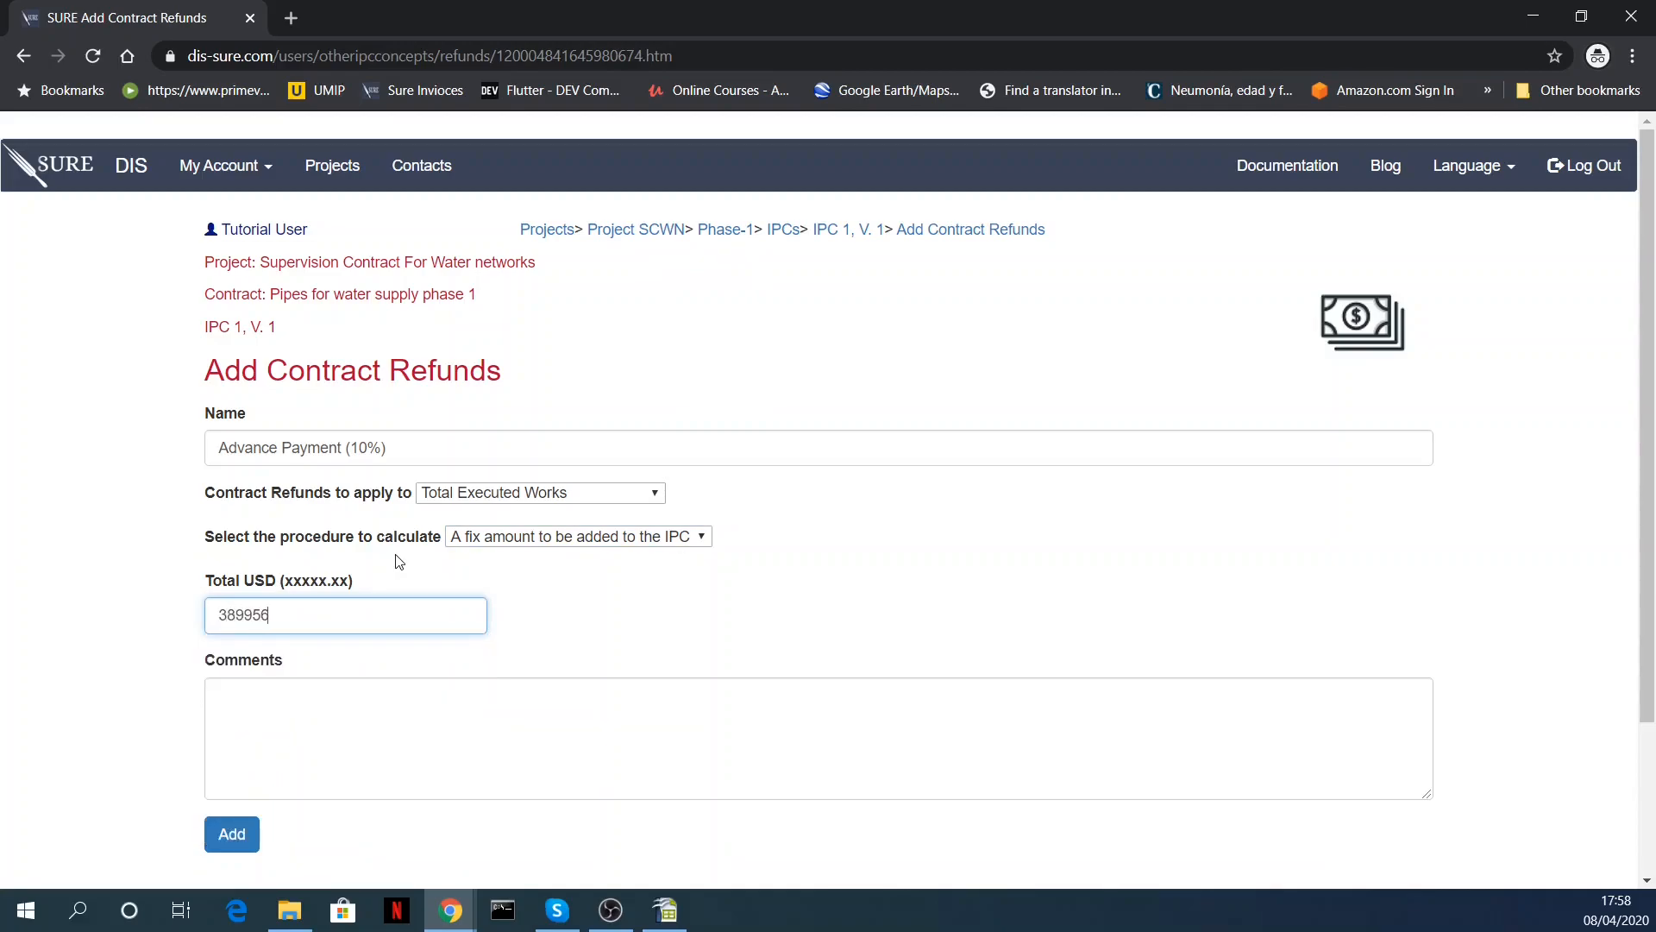
click(319, 698)
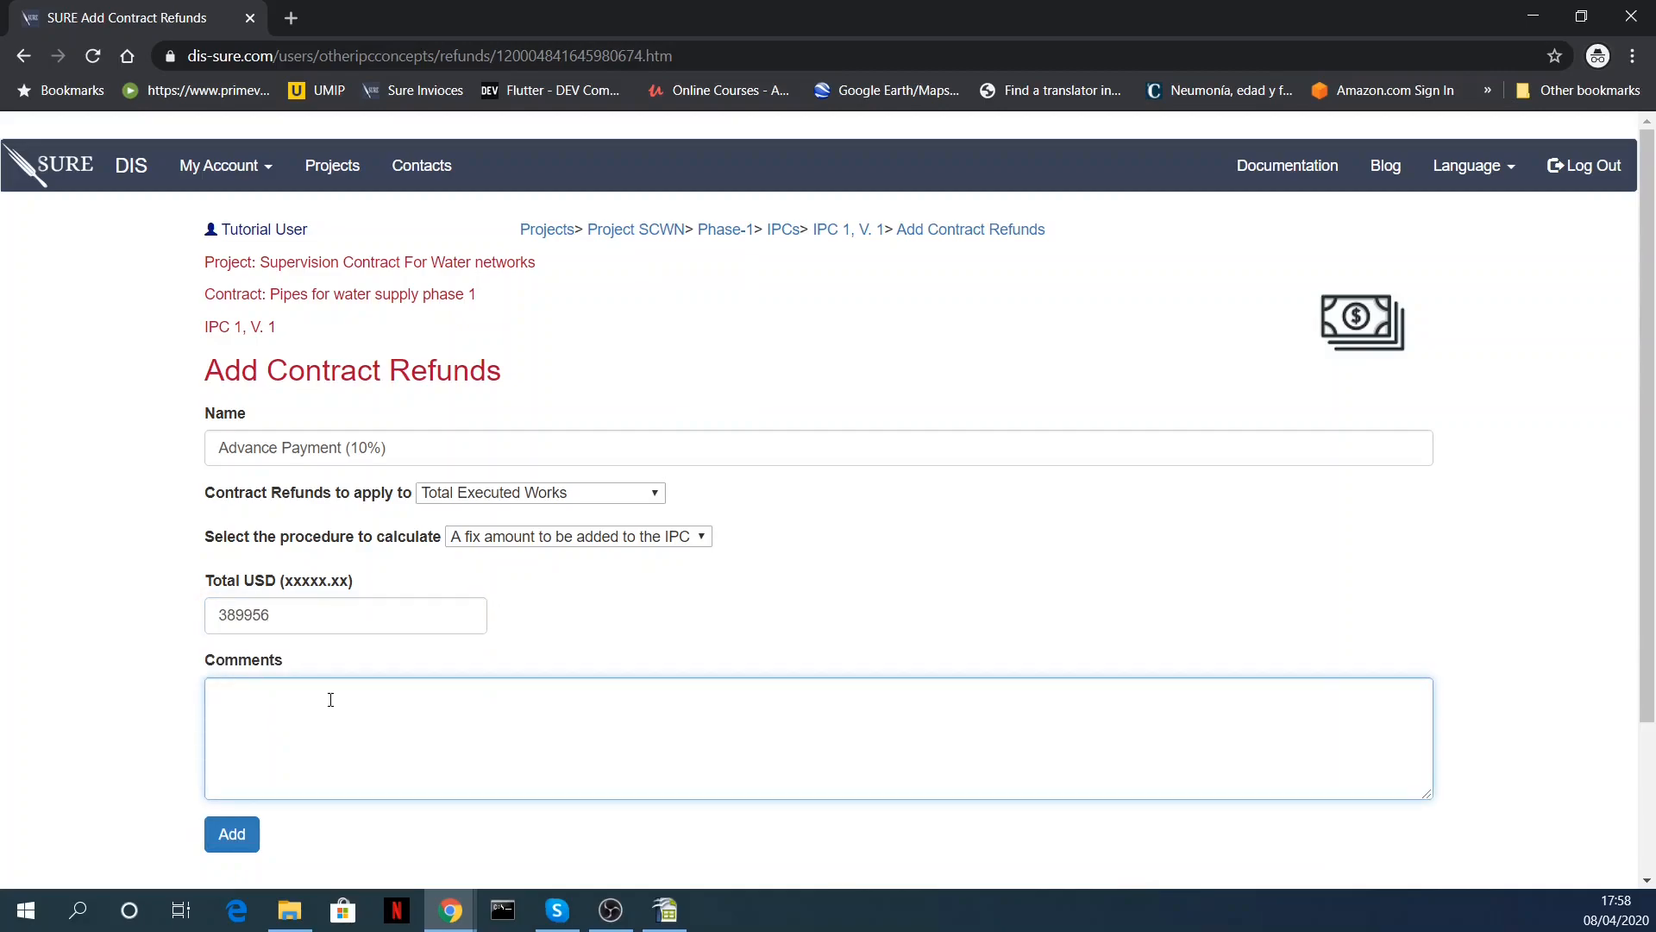
text(This is the advance payment for IPC 1)
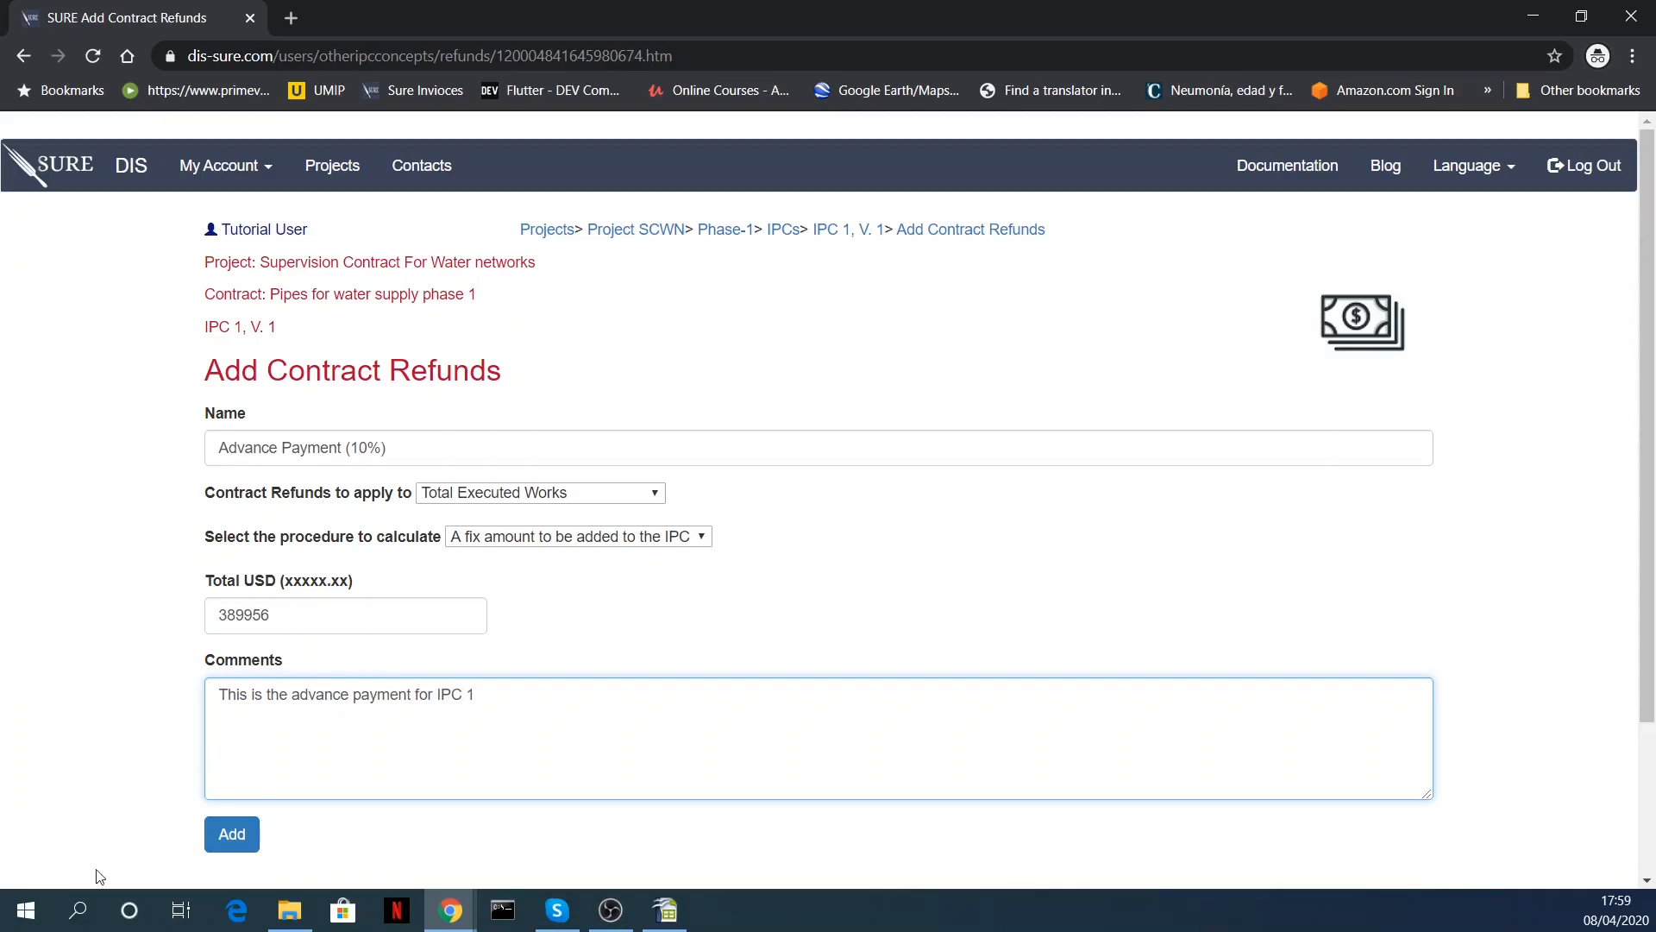
click(231, 835)
- Check the Advance Payment (10%) row under Contract Refunds and the payment totals in the IPC table
scroll(802, 480, down, 4)
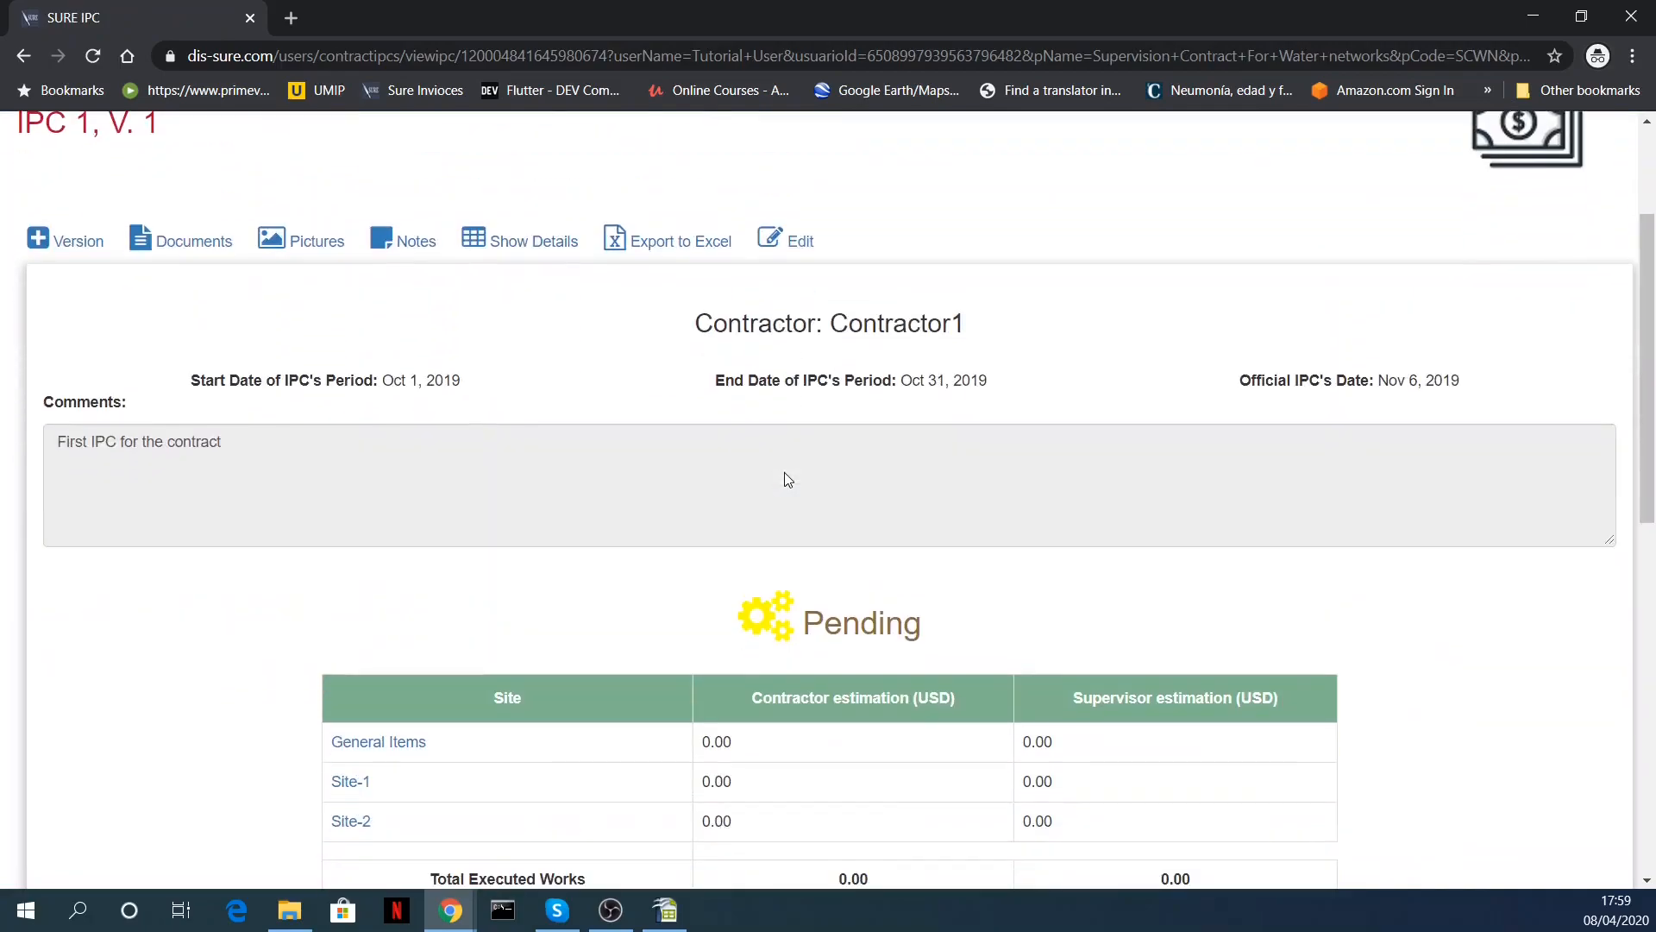
scroll(835, 466, down, 2)
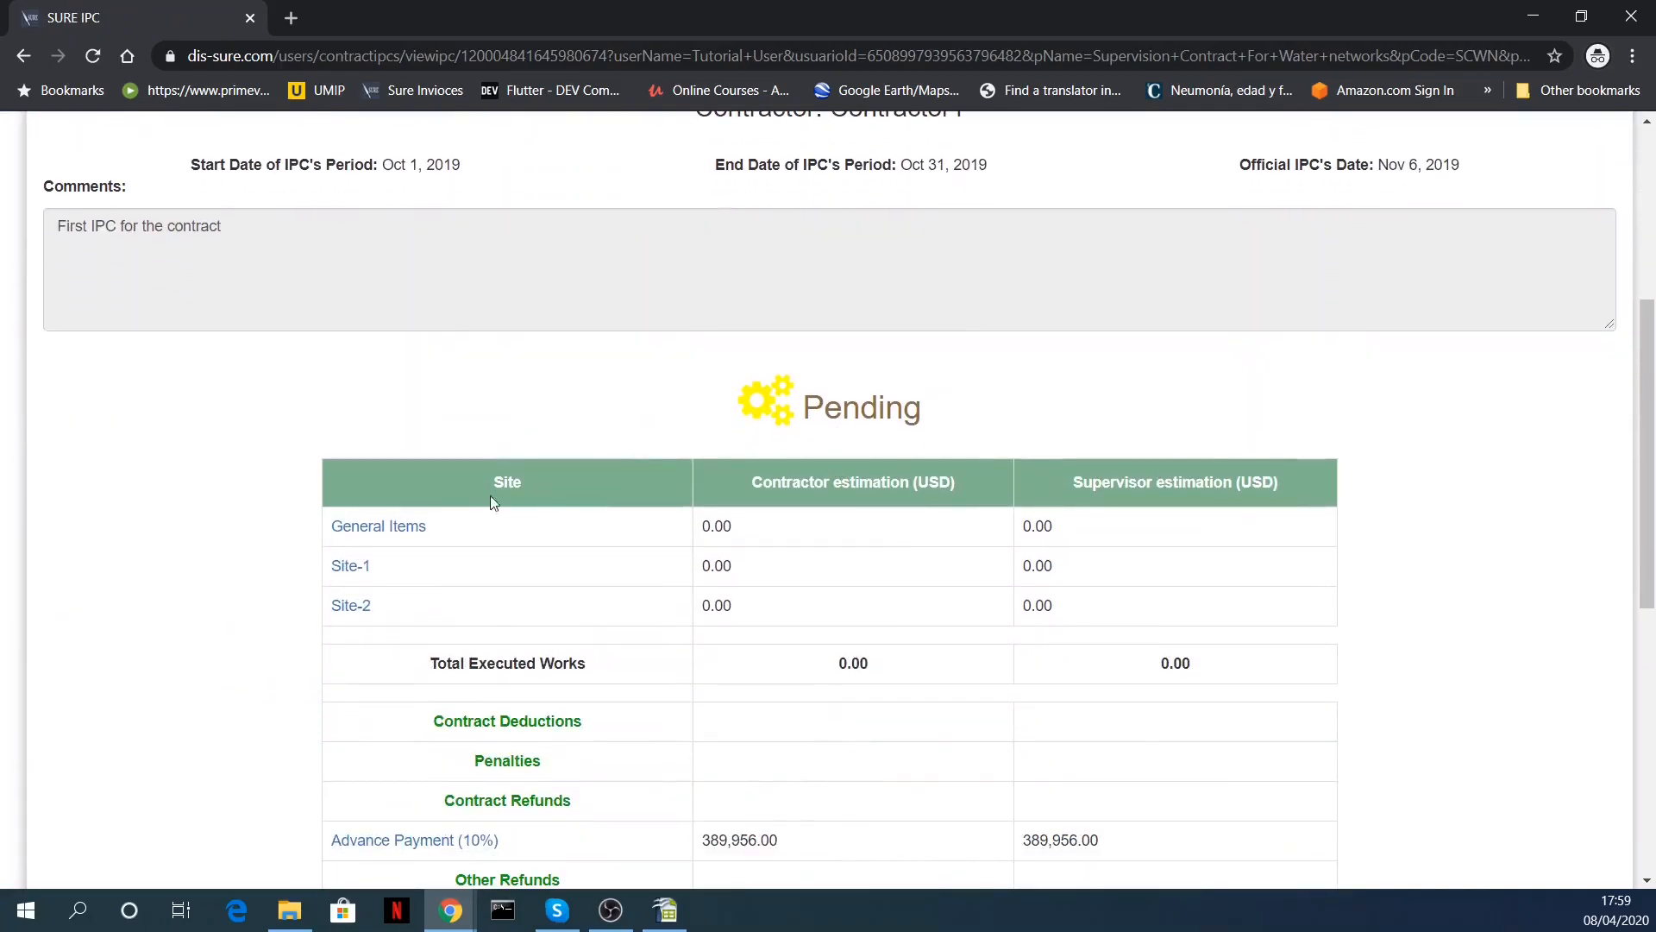
scroll(704, 544, down, 4)
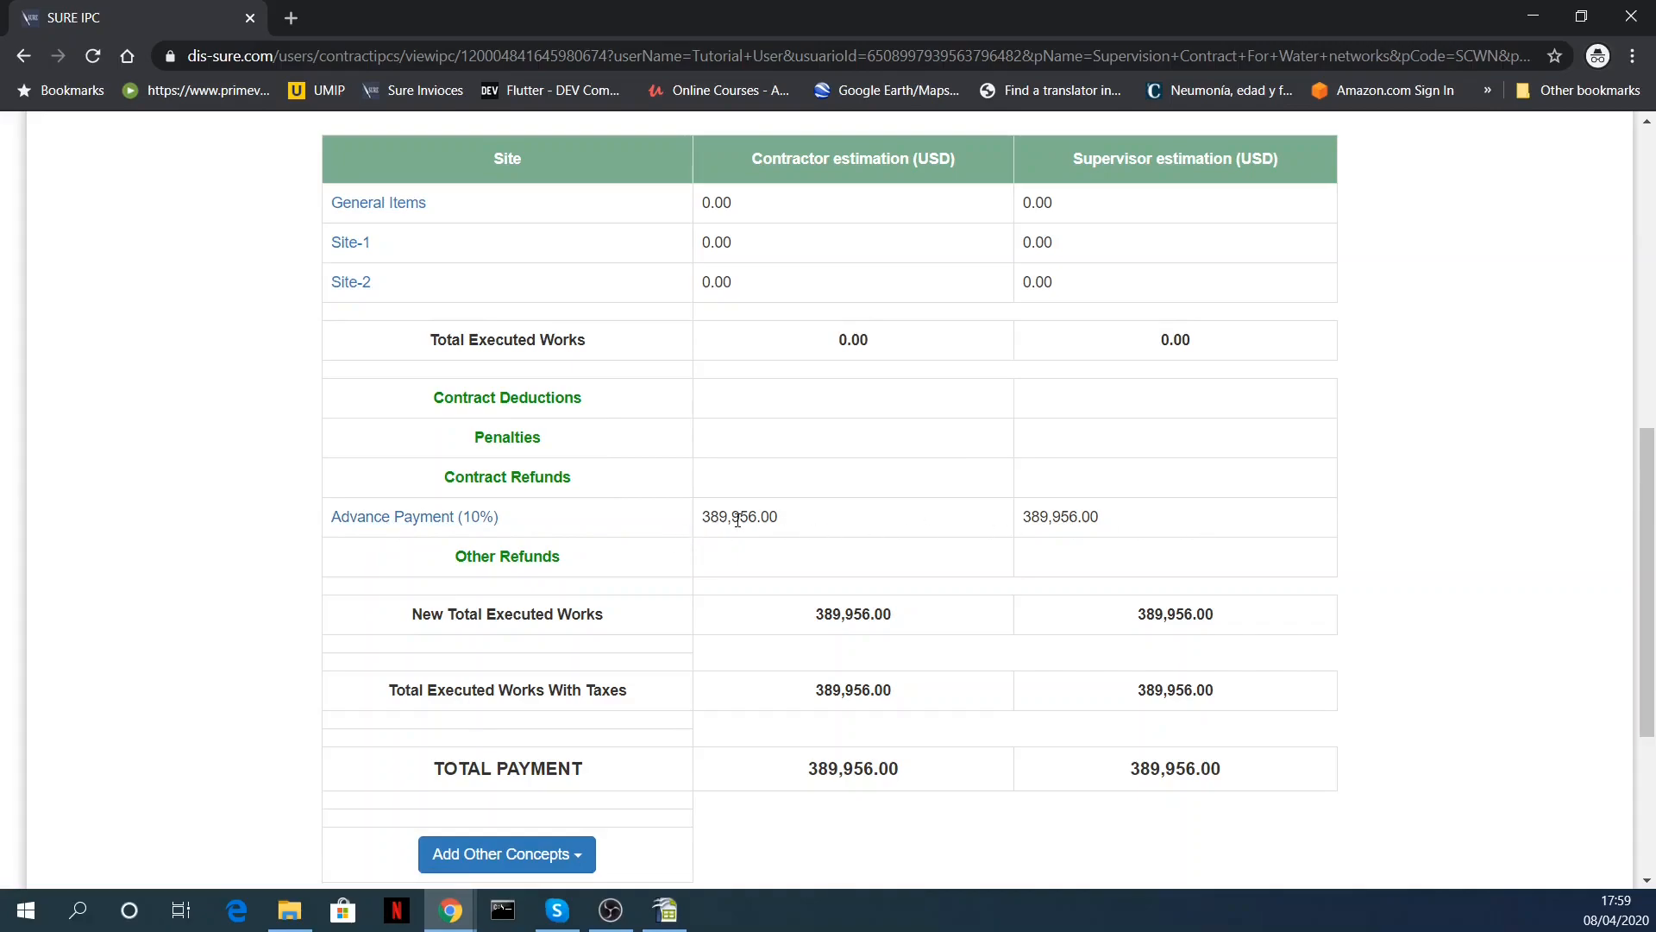
scroll(821, 536, up, 1)
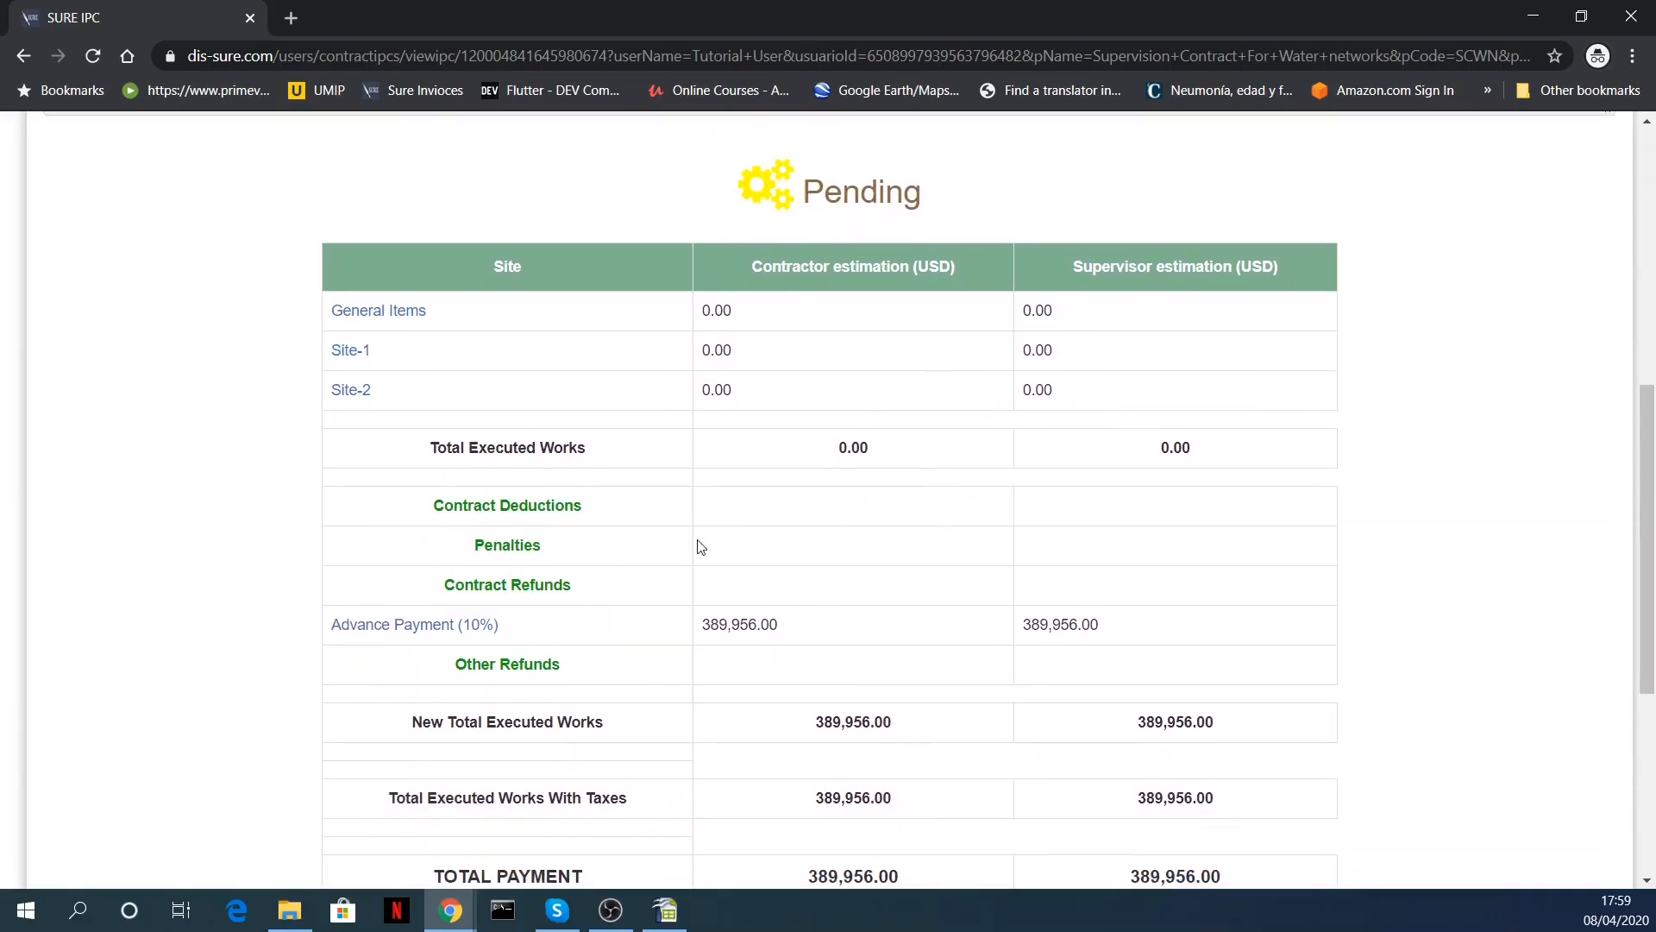
- Open the Advance Payment (10%) refund for editing, review its details and save it as it is
click(405, 623)
scroll(593, 474, down, 2)
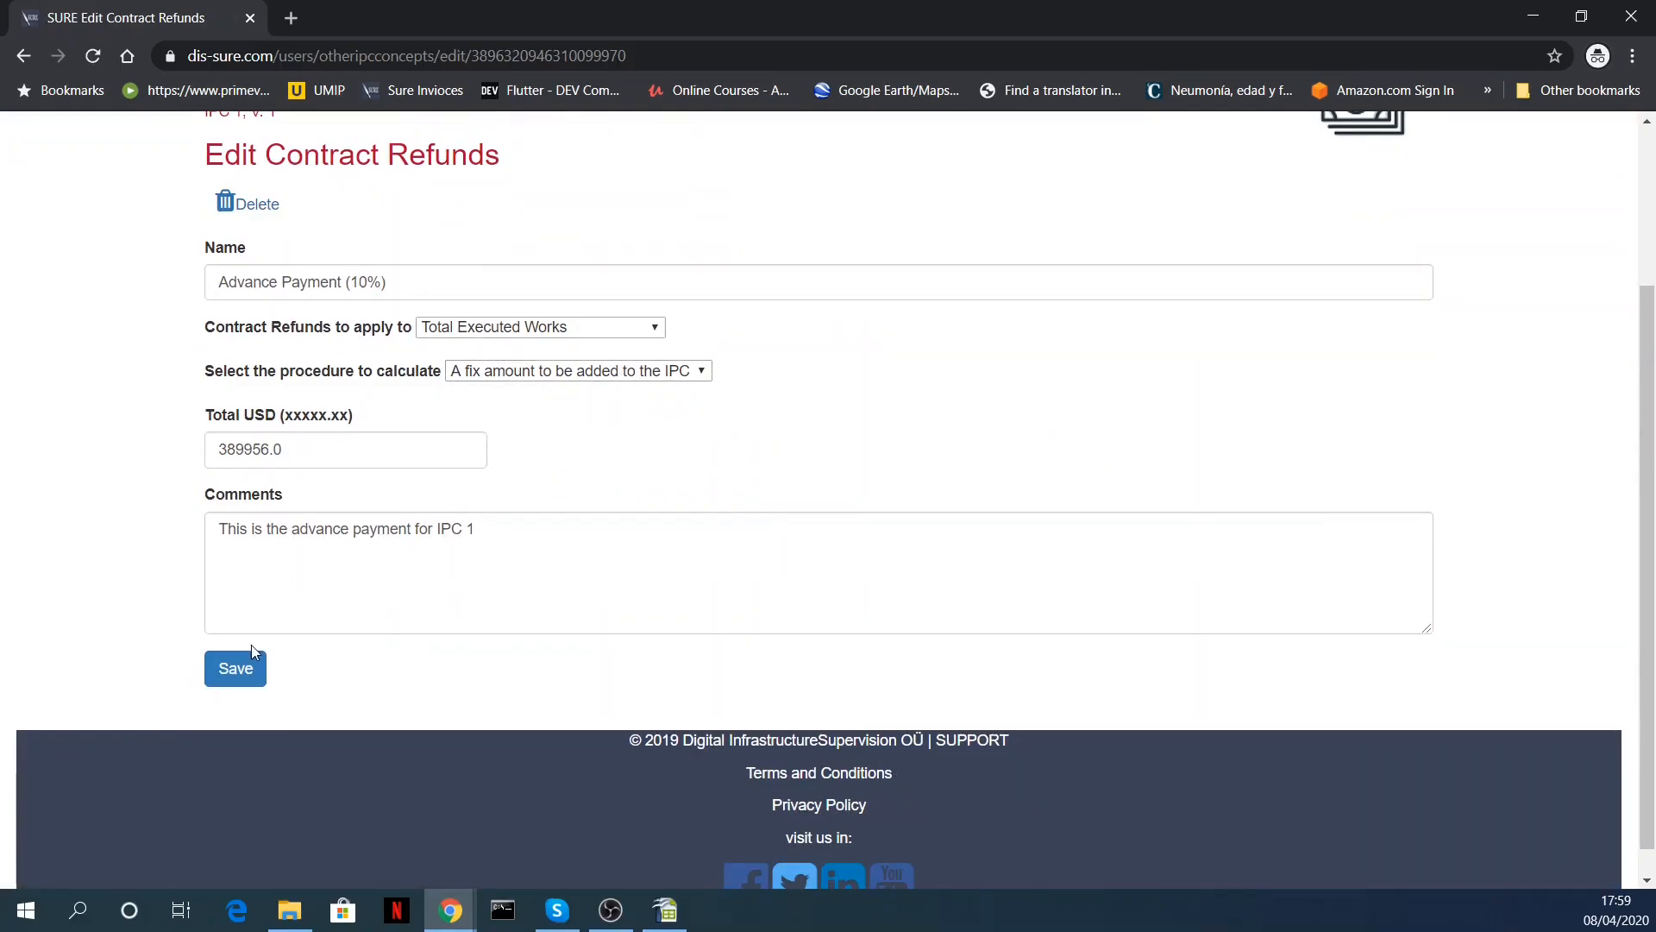
click(251, 666)
- Review the saved IPC's contractor and supervisor estimations down to the total payment and approval options
scroll(691, 530, down, 3)
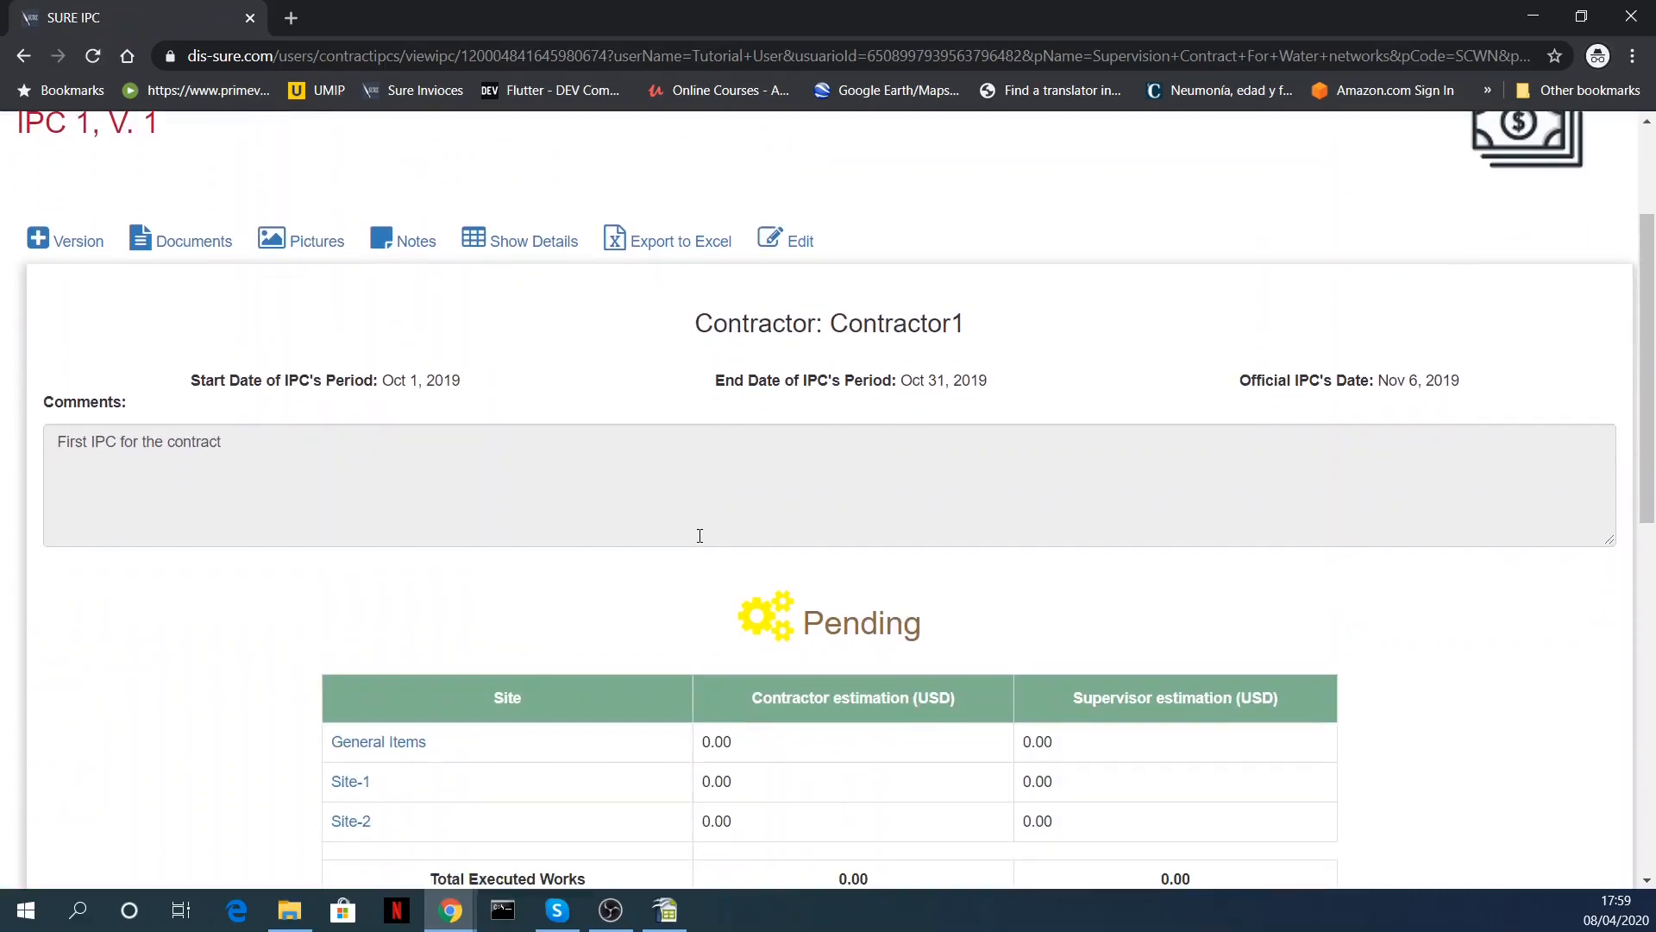
scroll(700, 536, down, 5)
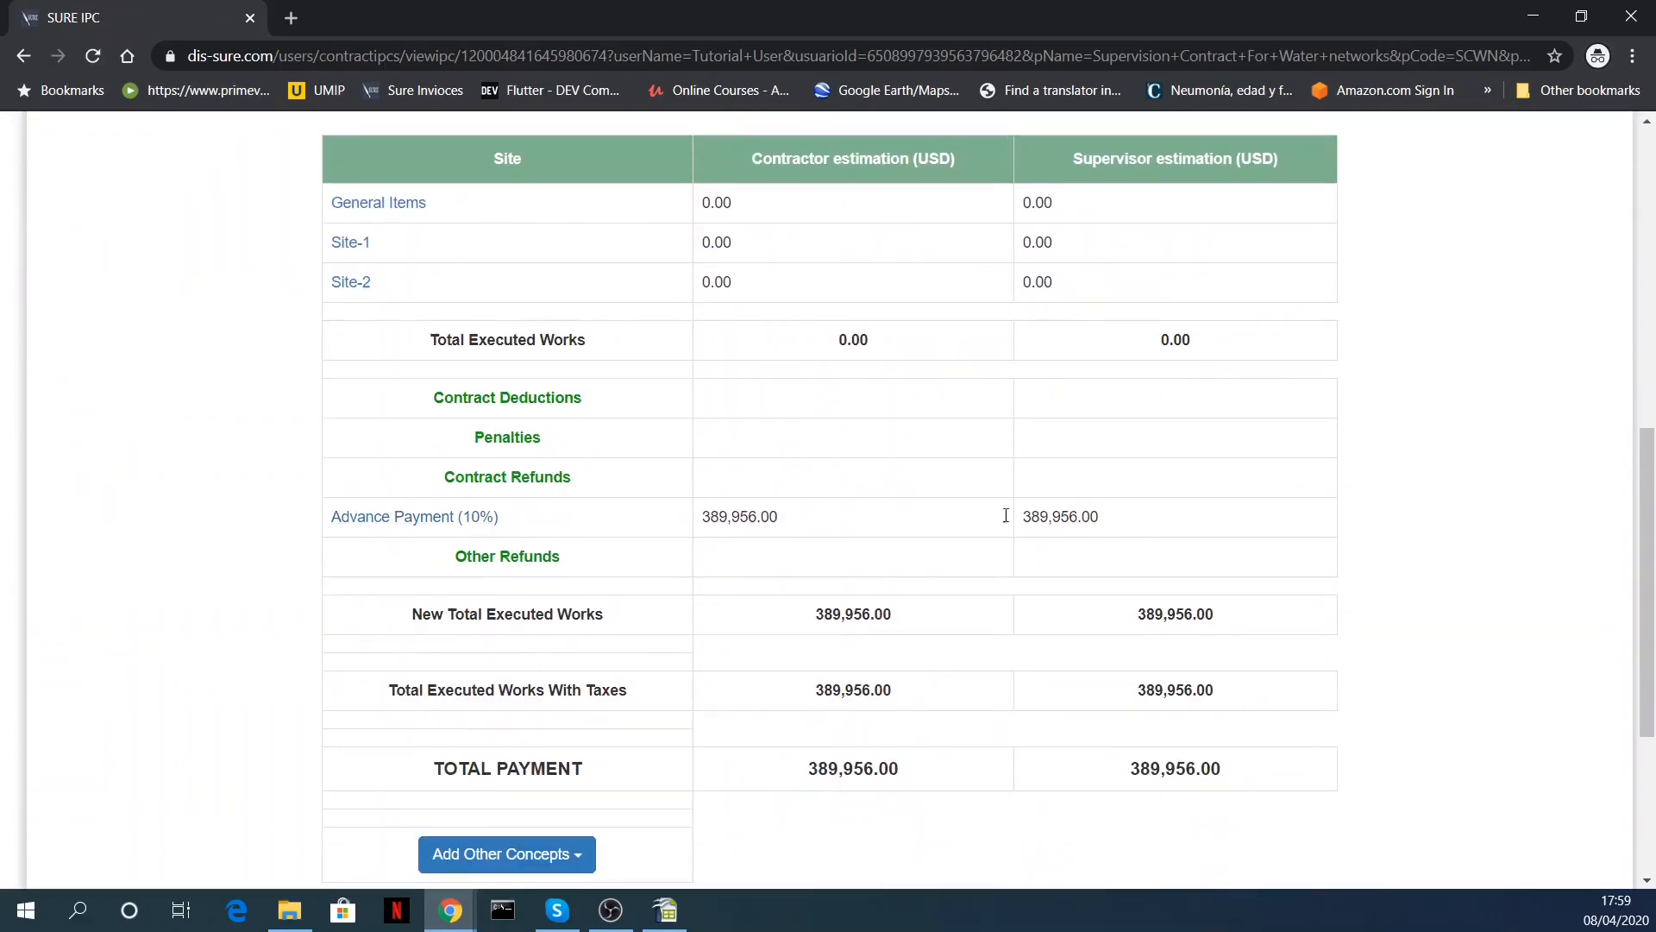
scroll(766, 375, down, 4)
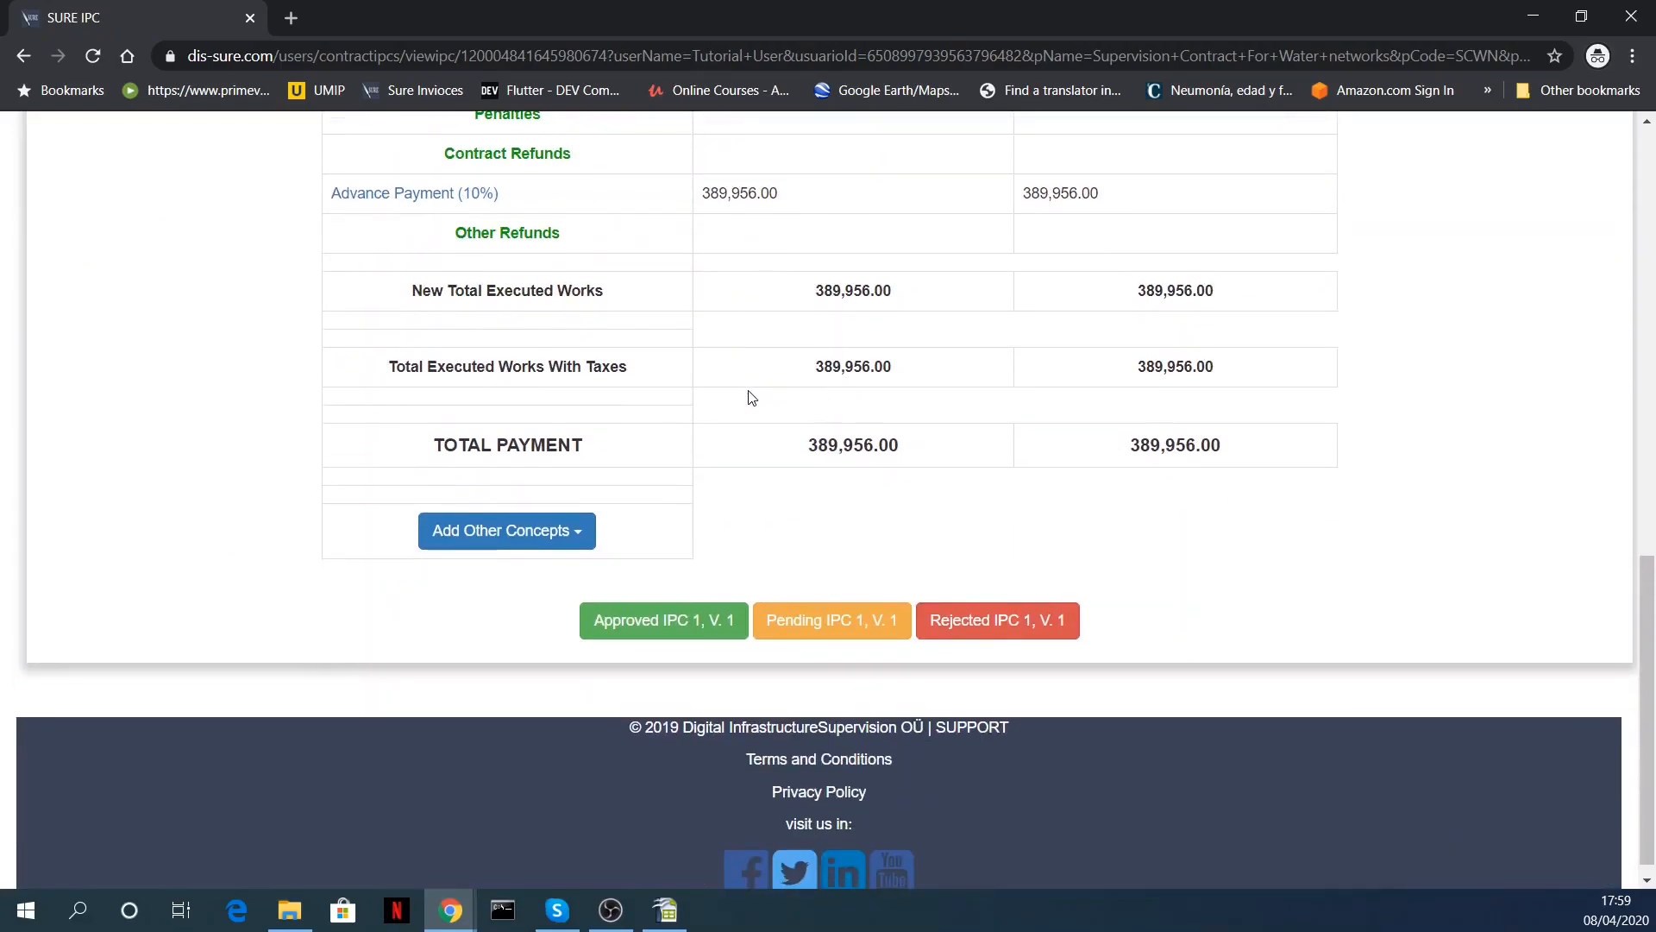
- Add an indirect tax named "VAT (20%)" to the IPC, calculated as 20% of the executed works
click(528, 530)
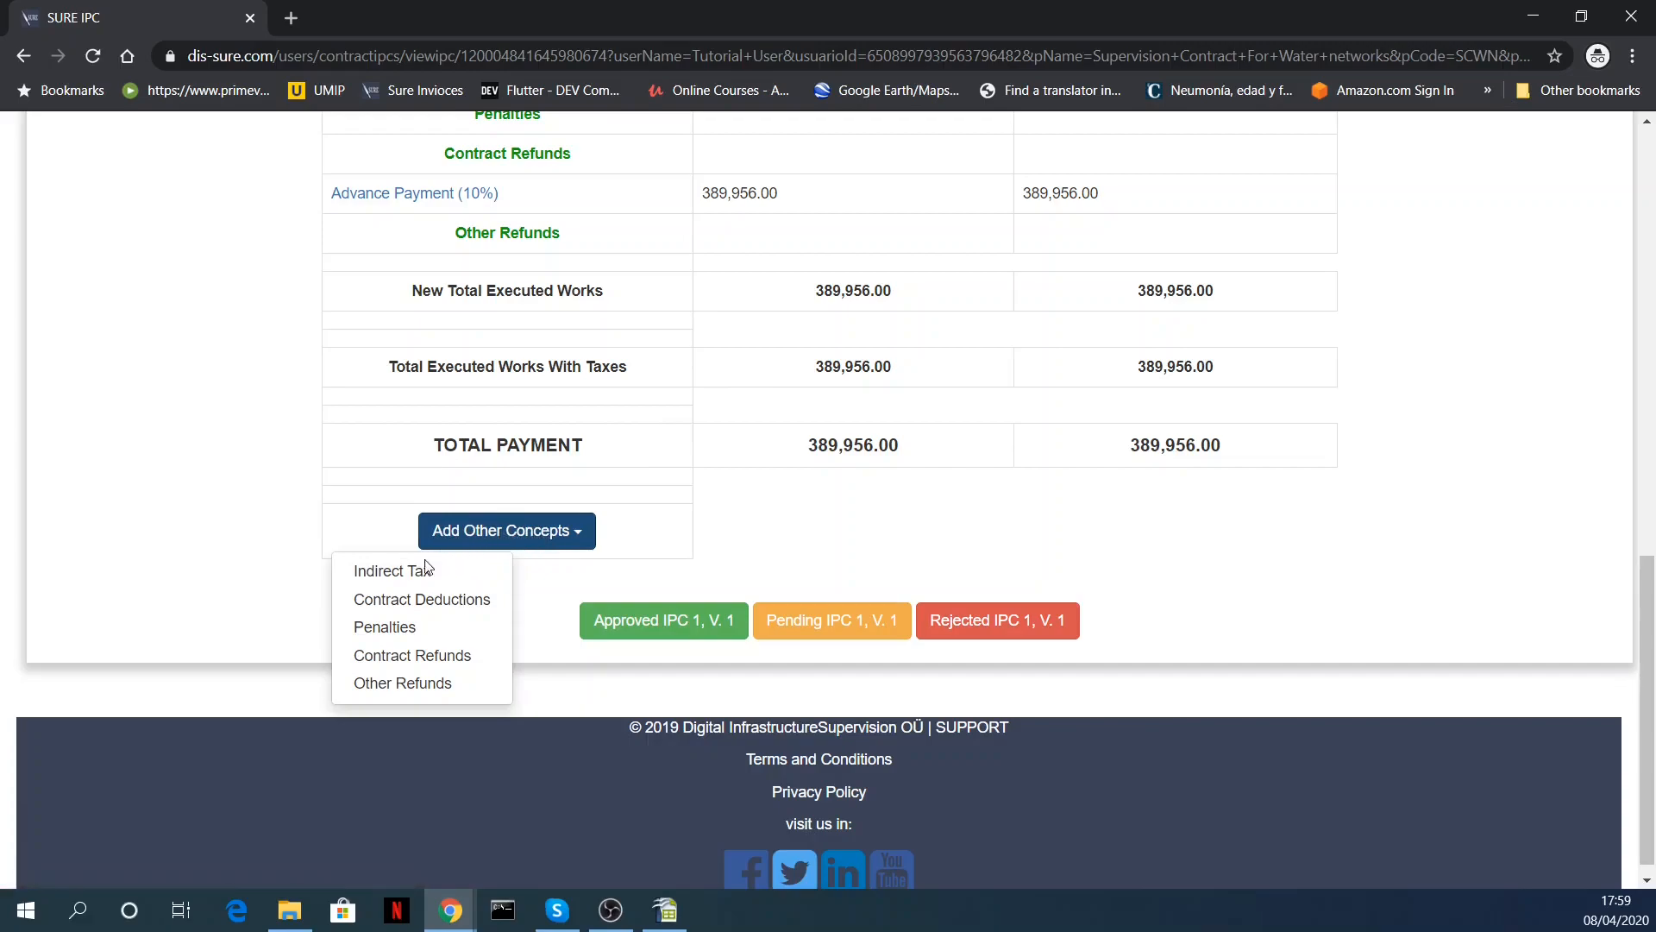
click(404, 578)
click(365, 480)
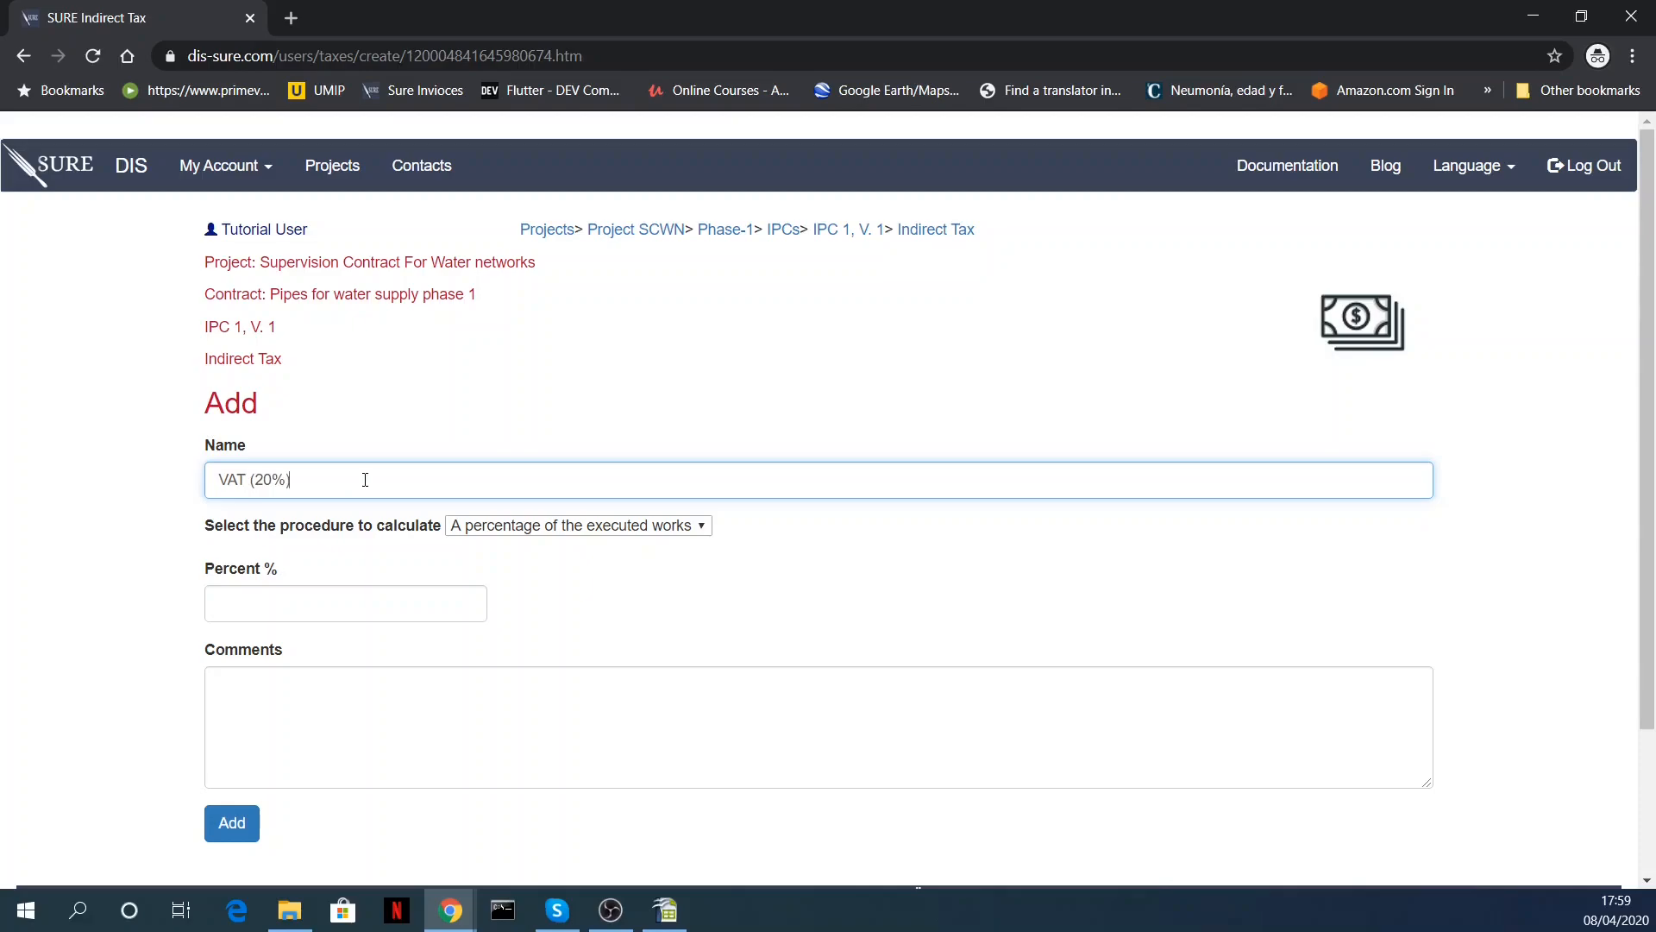
click(556, 528)
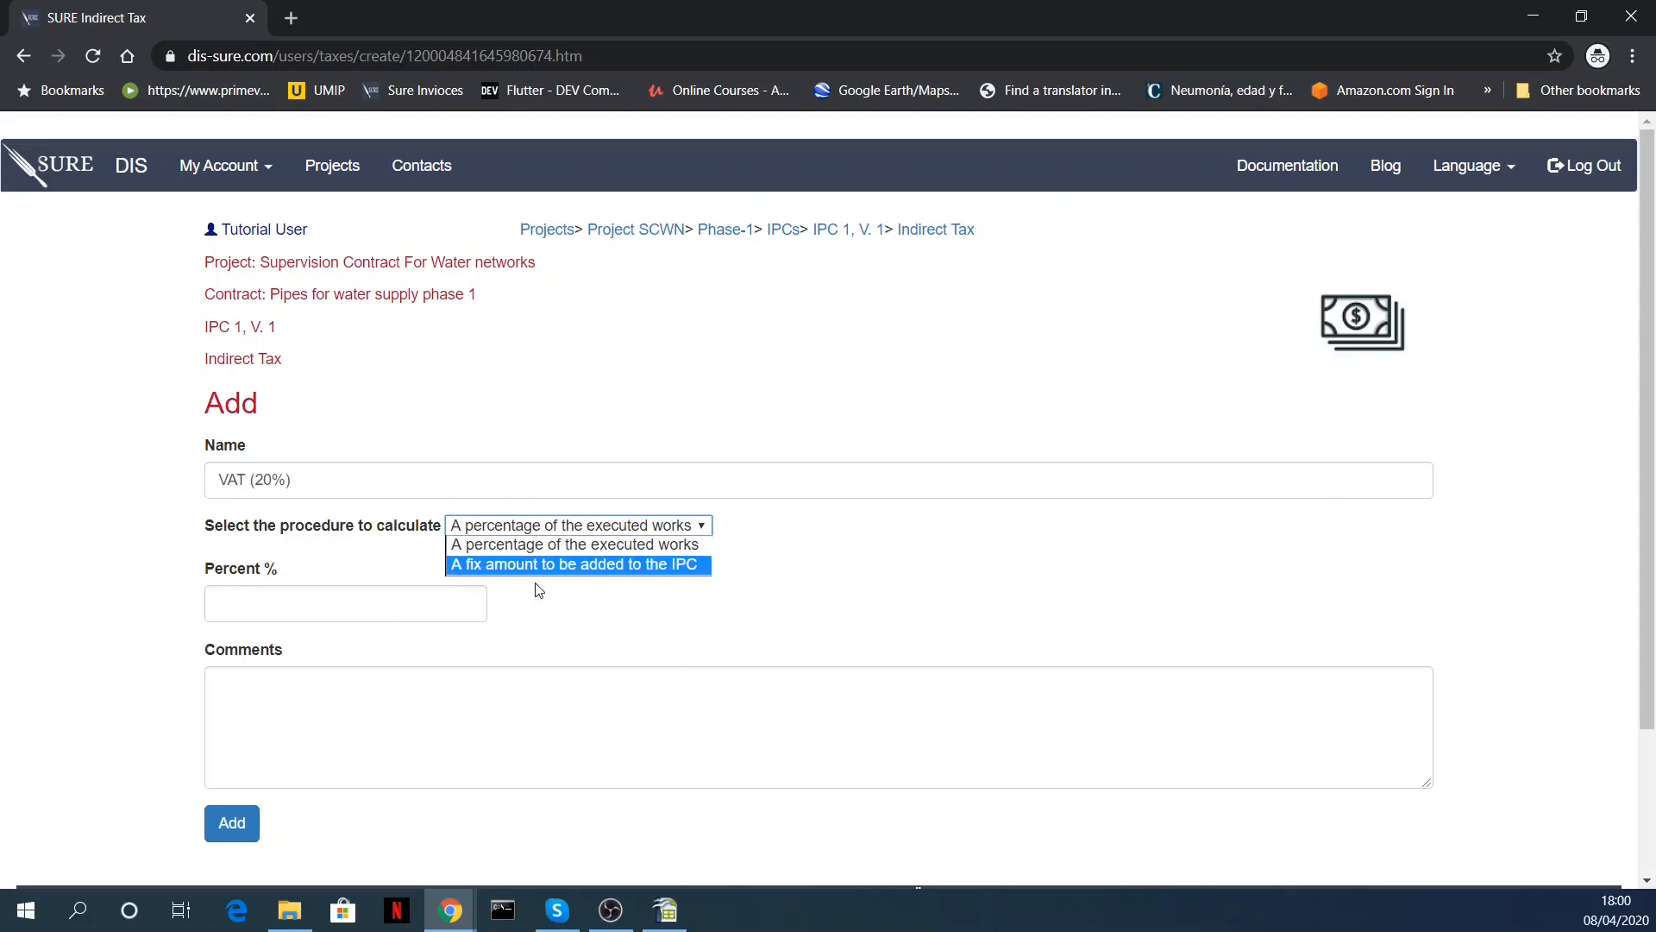
click(580, 544)
click(385, 609)
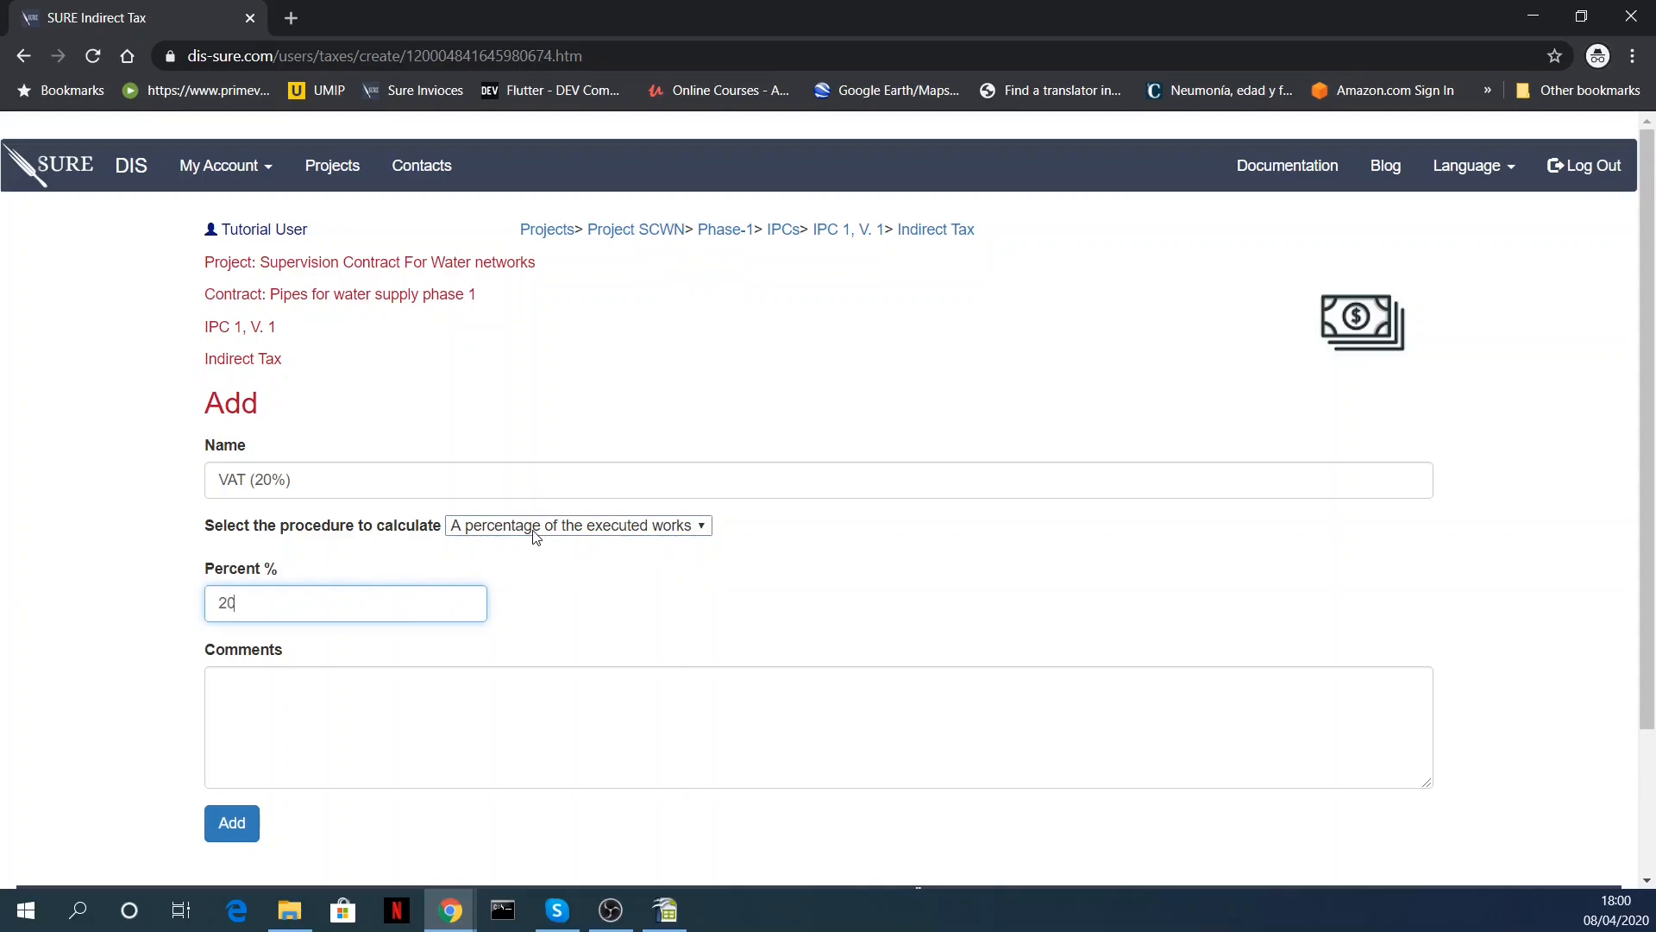
click(230, 824)
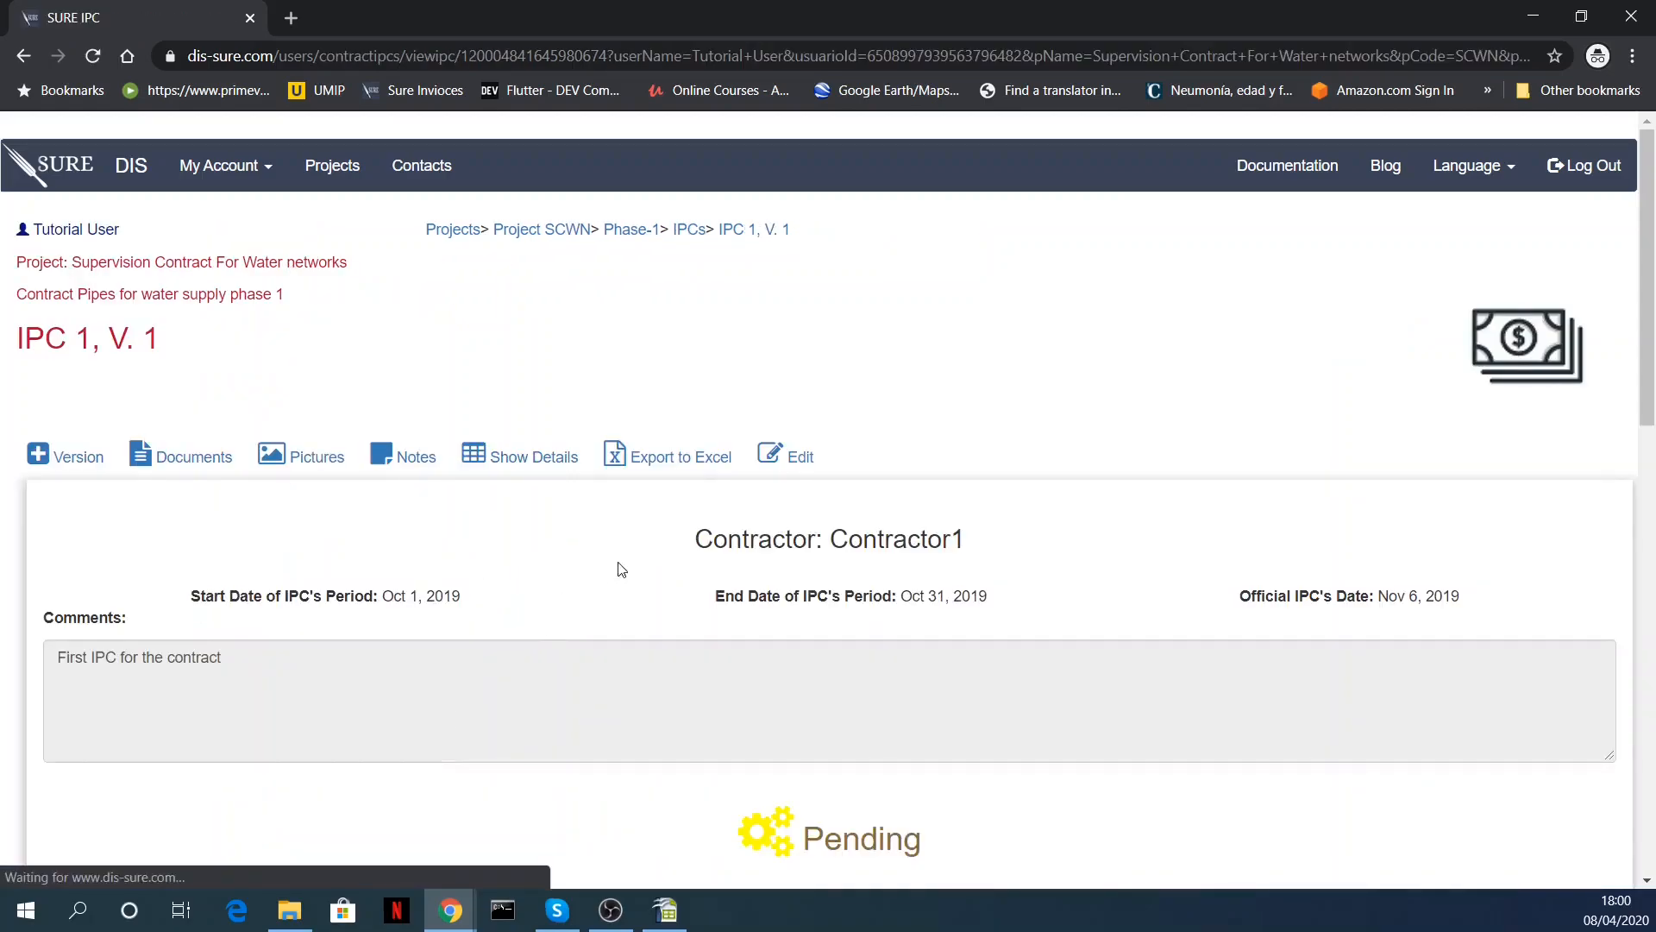
- Review the IPC table's advance payment, VAT (20%), total payment and executed works figures, along with the IPC status and approval options
scroll(688, 556, down, 12)
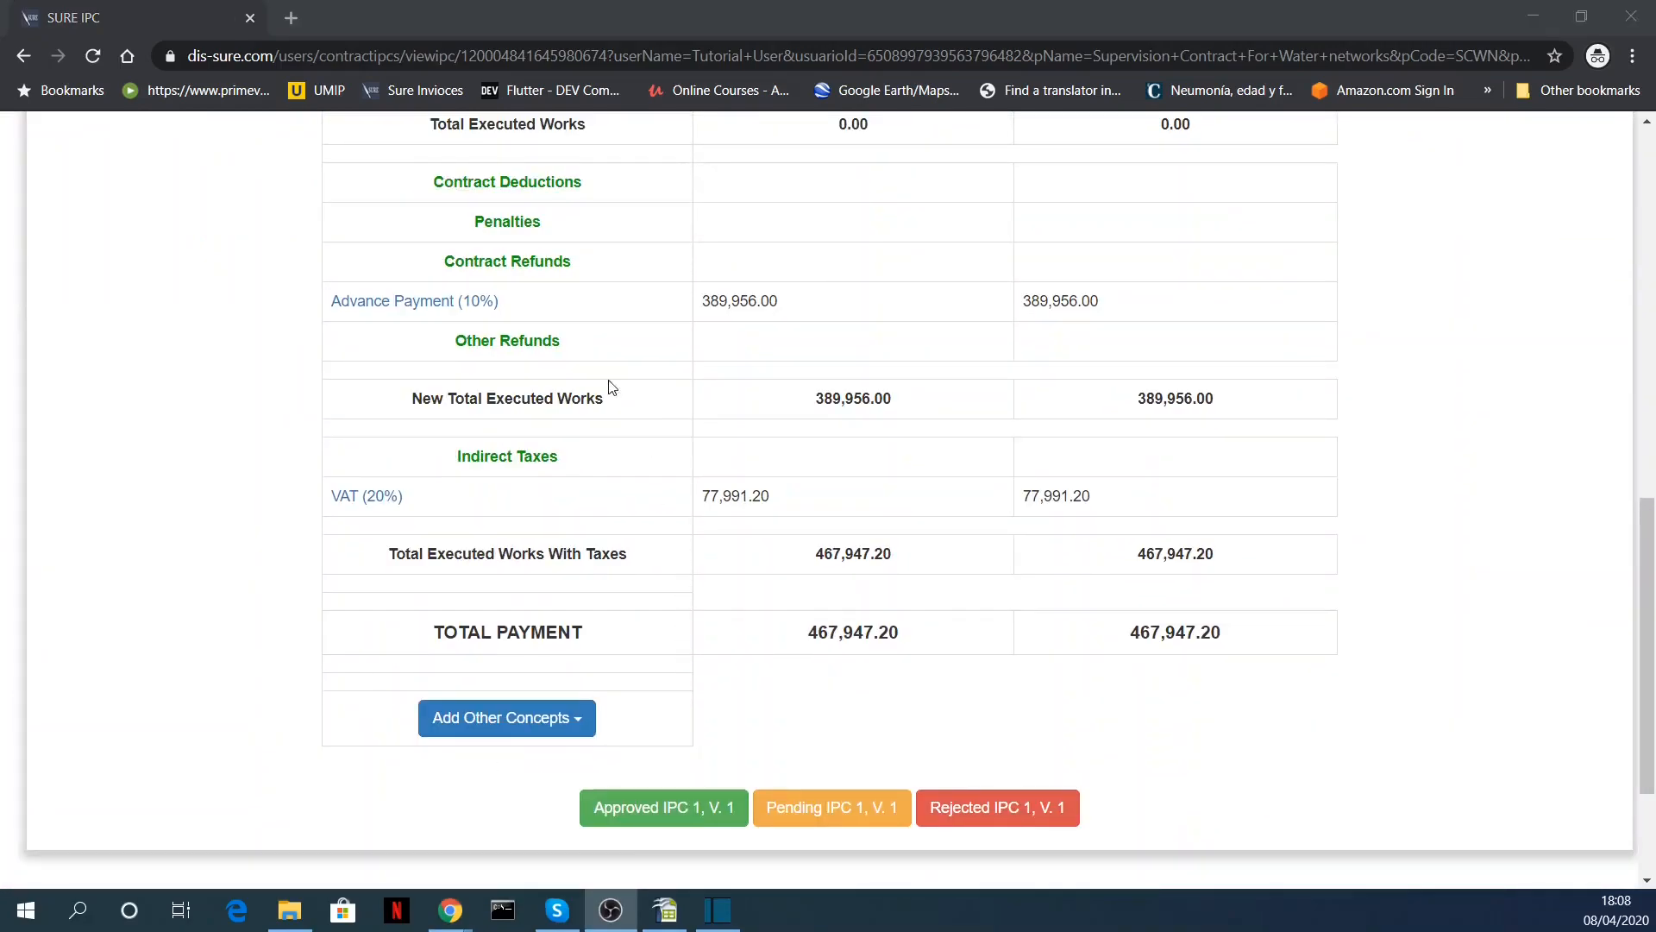
scroll(804, 384, up, 1)
scroll(804, 384, up, 2)
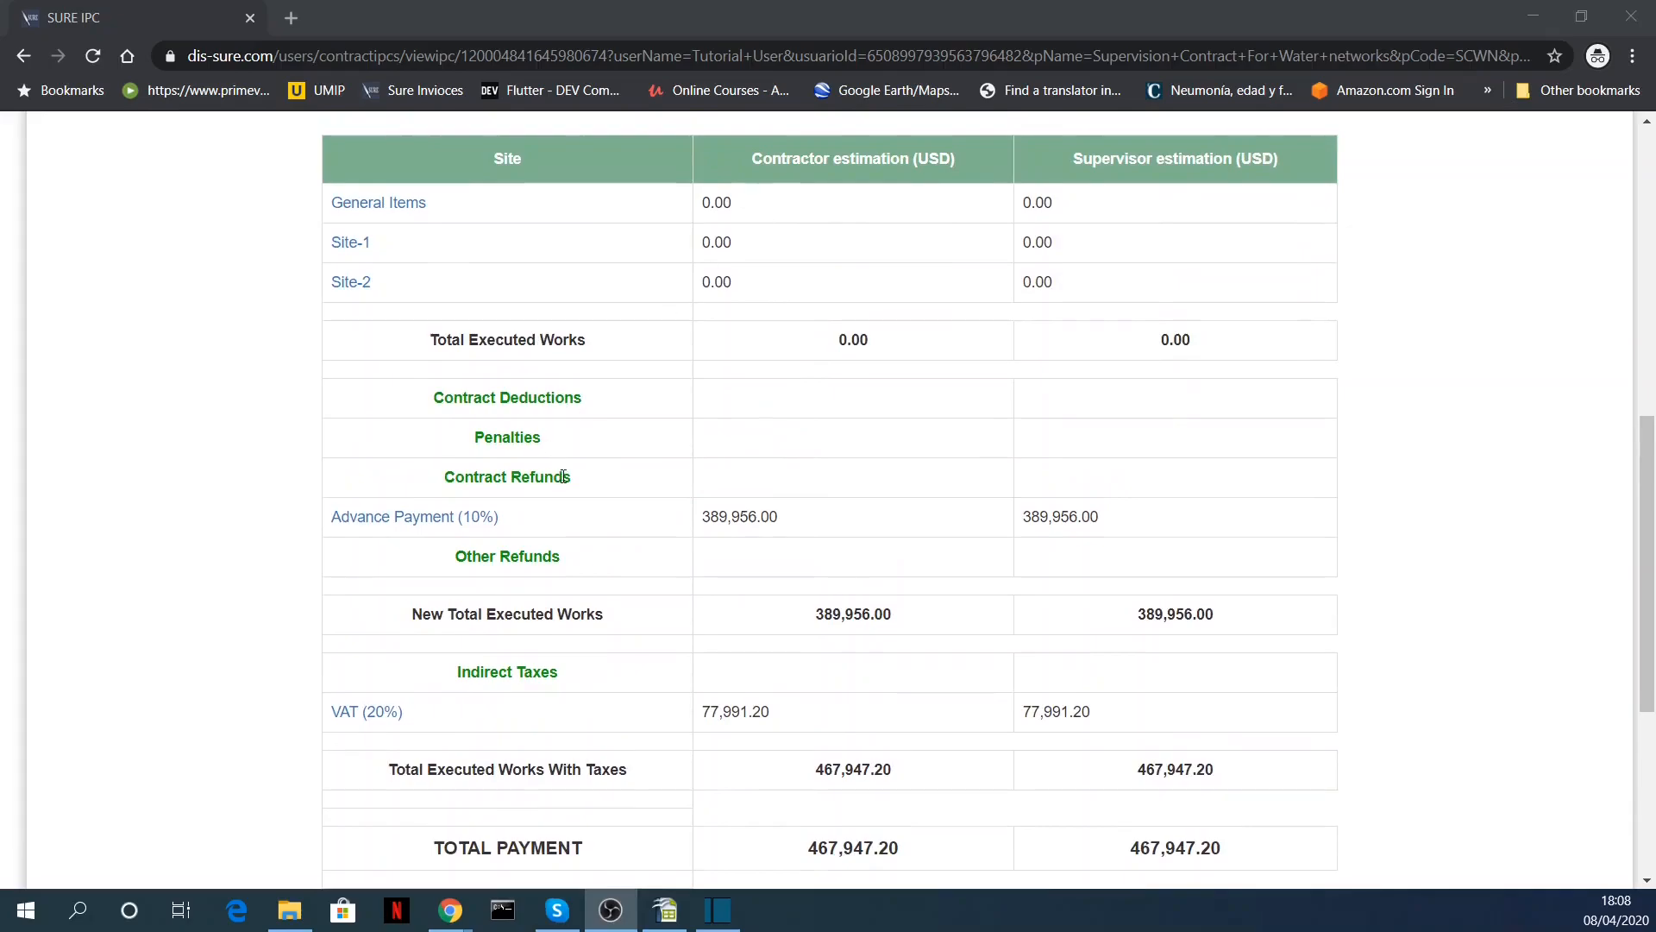
scroll(561, 475, down, 1)
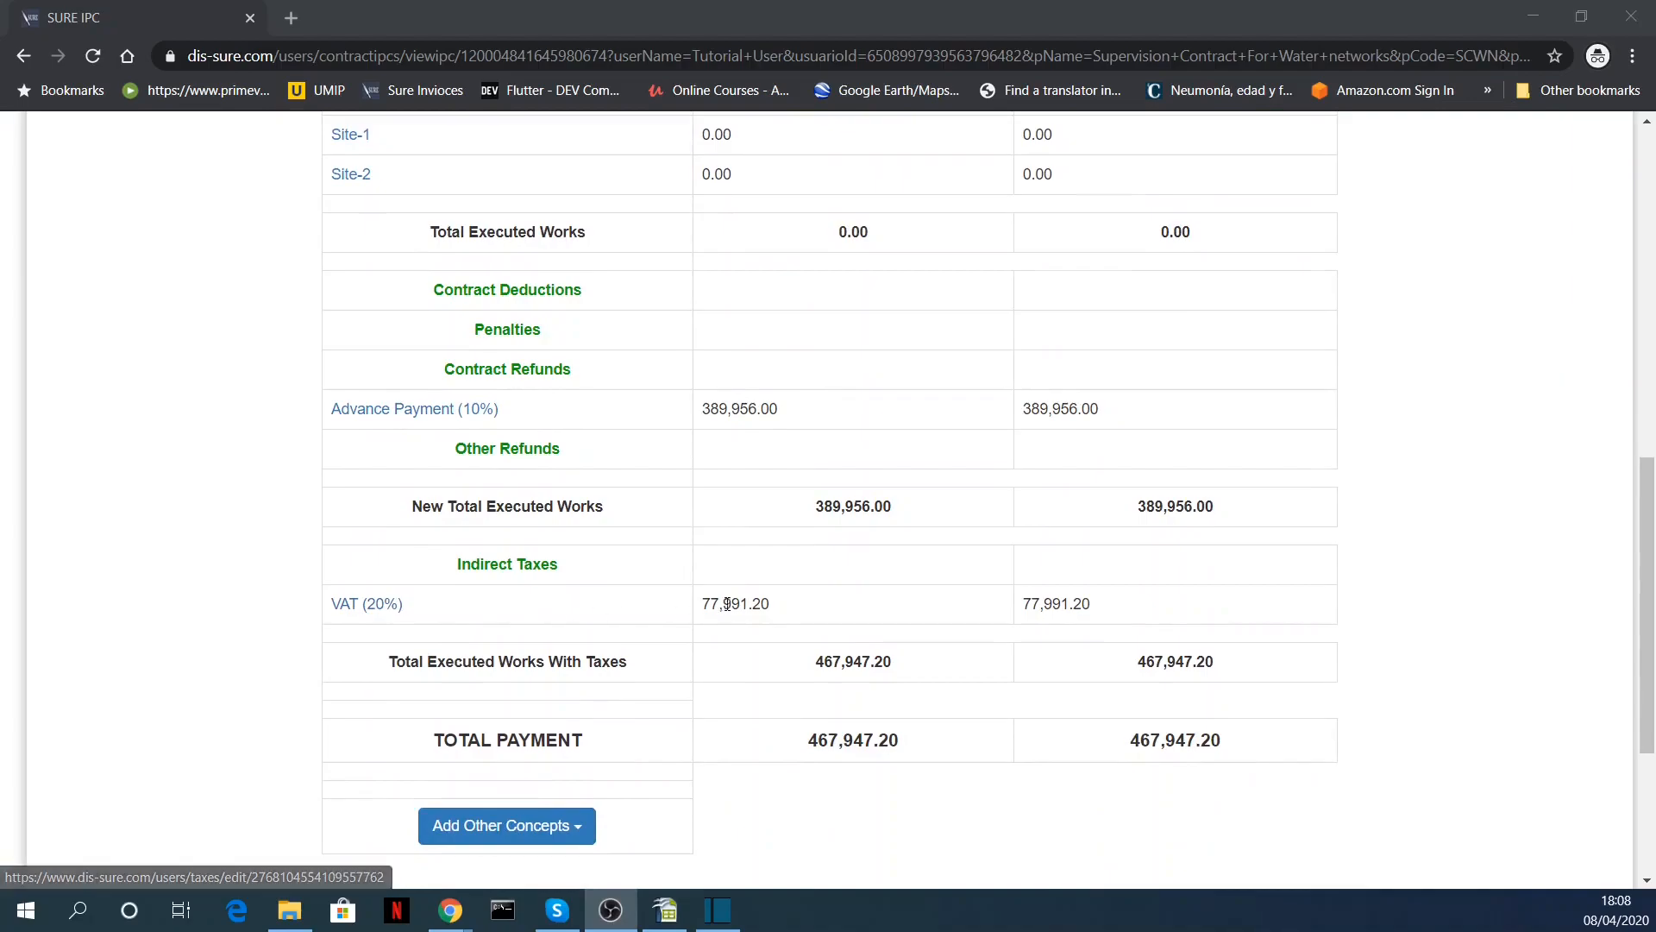
scroll(803, 603, down, 3)
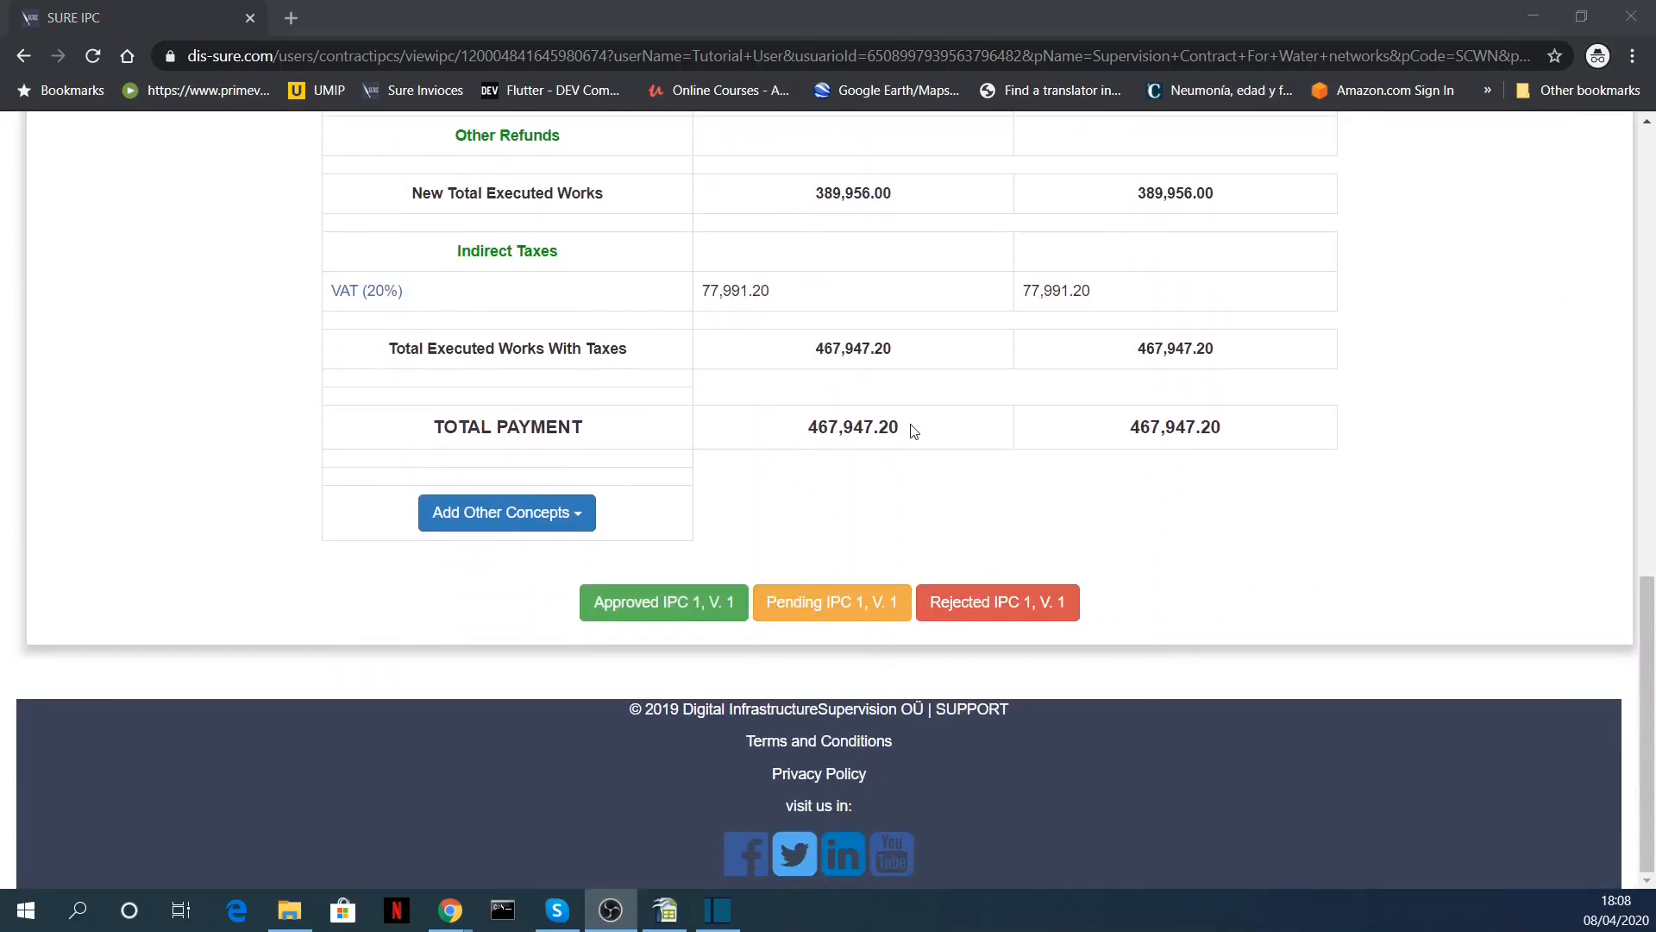
drag(899, 427, 798, 431)
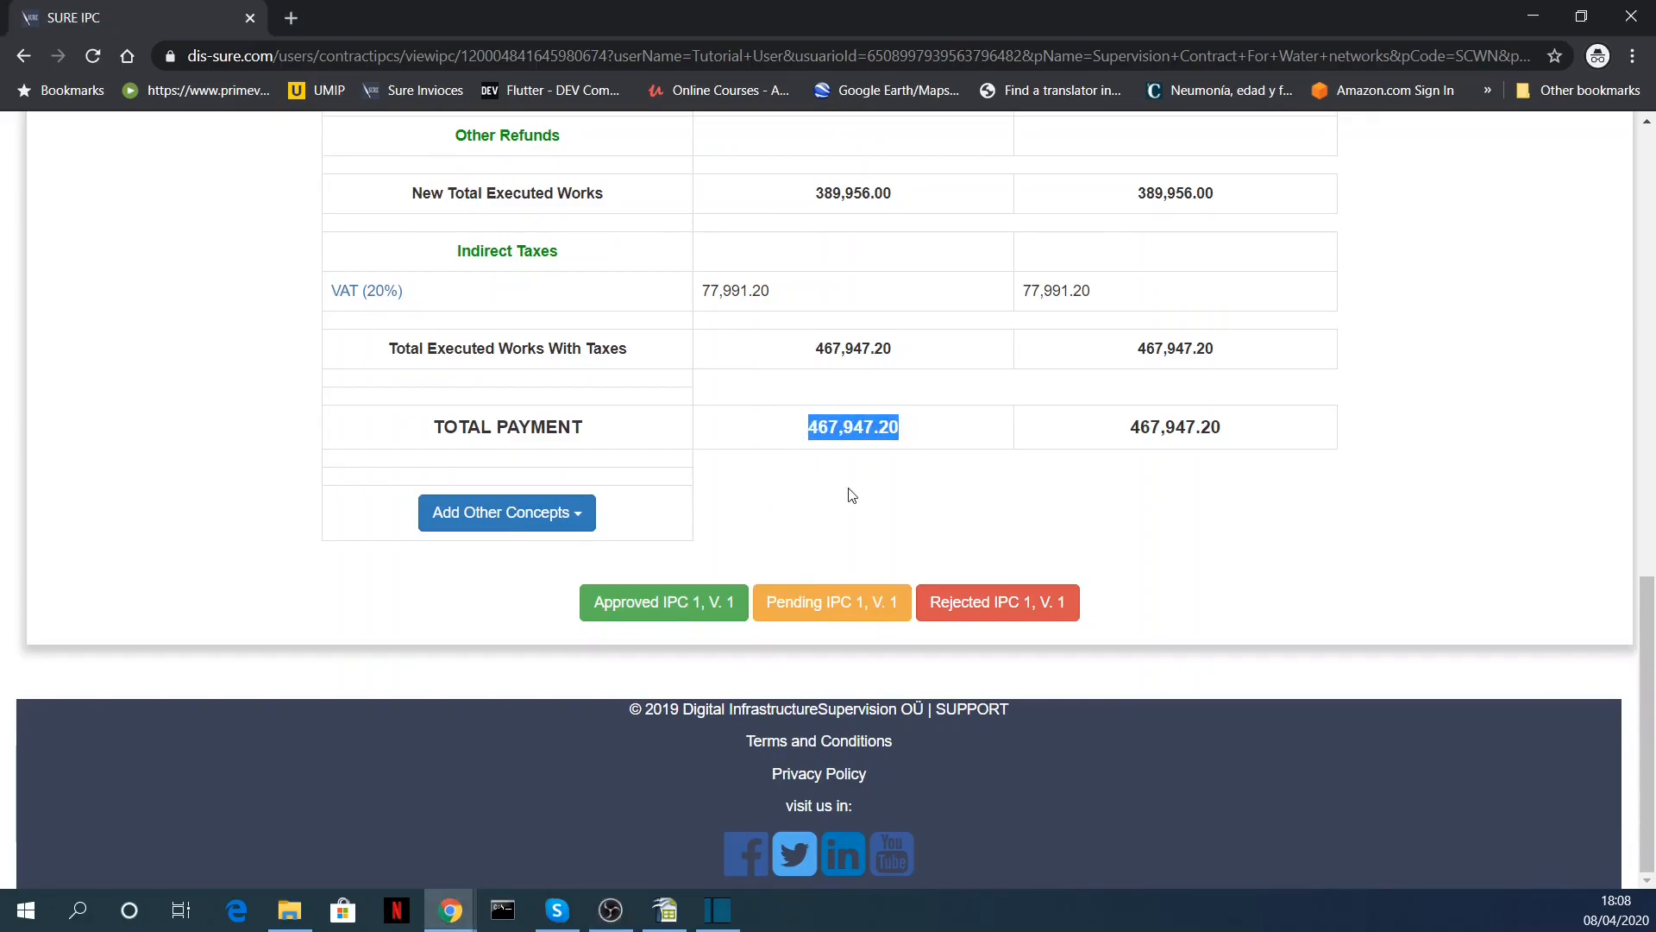
scroll(938, 446, up, 2)
scroll(914, 402, up, 3)
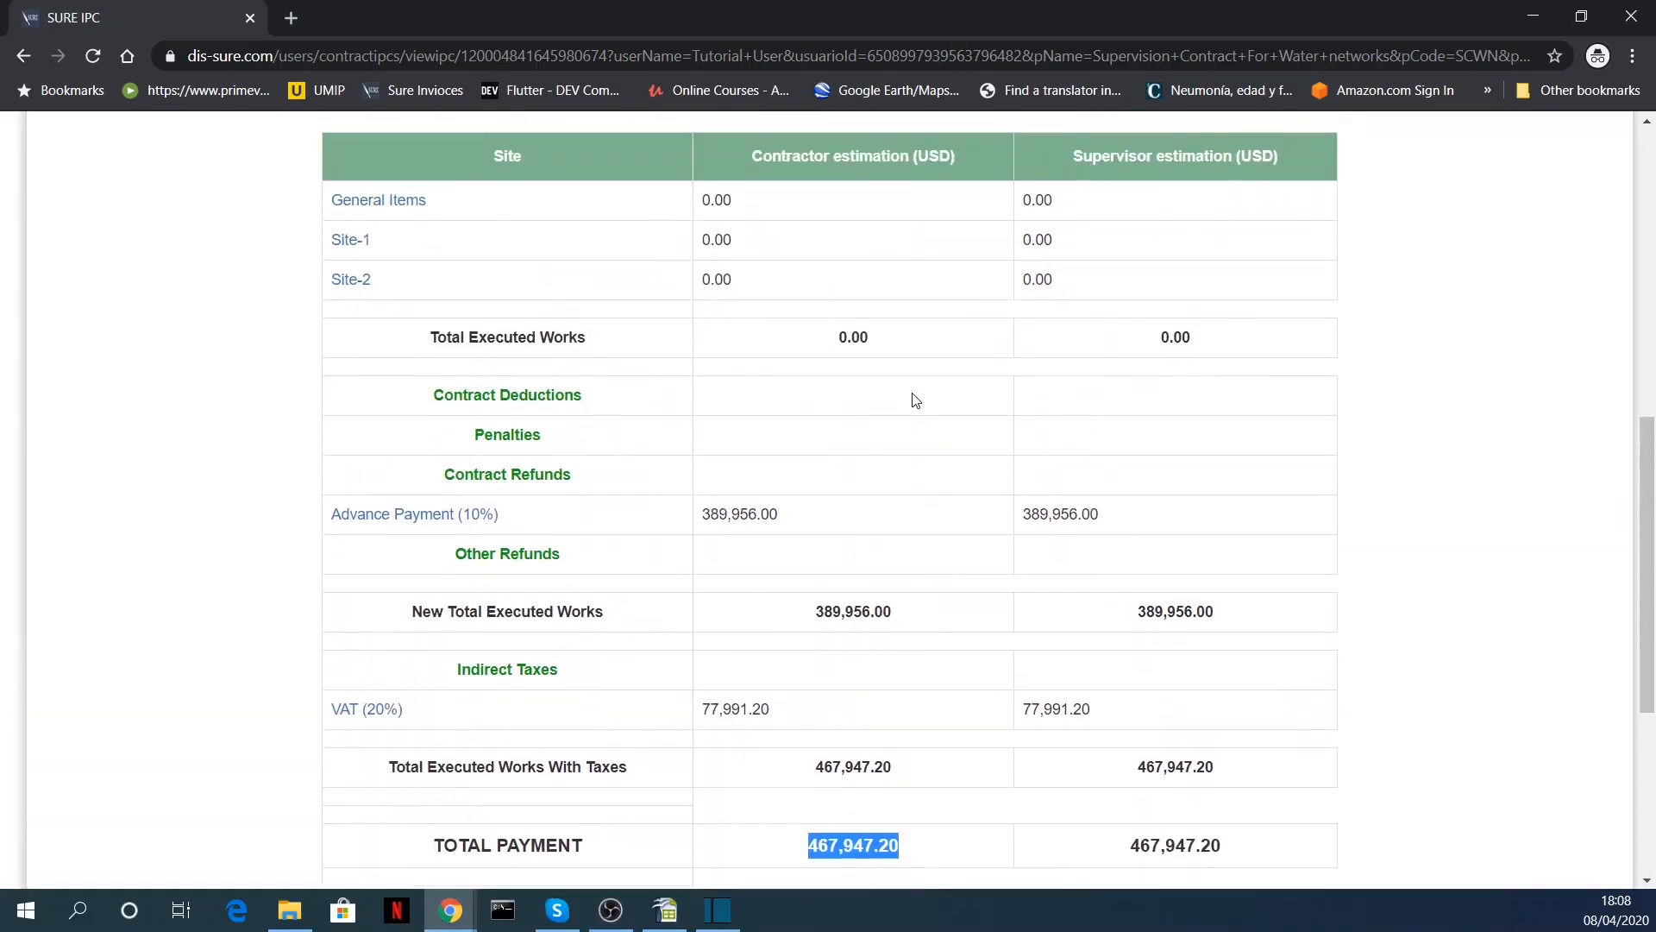
scroll(915, 409, down, 3)
scroll(916, 410, down, 3)
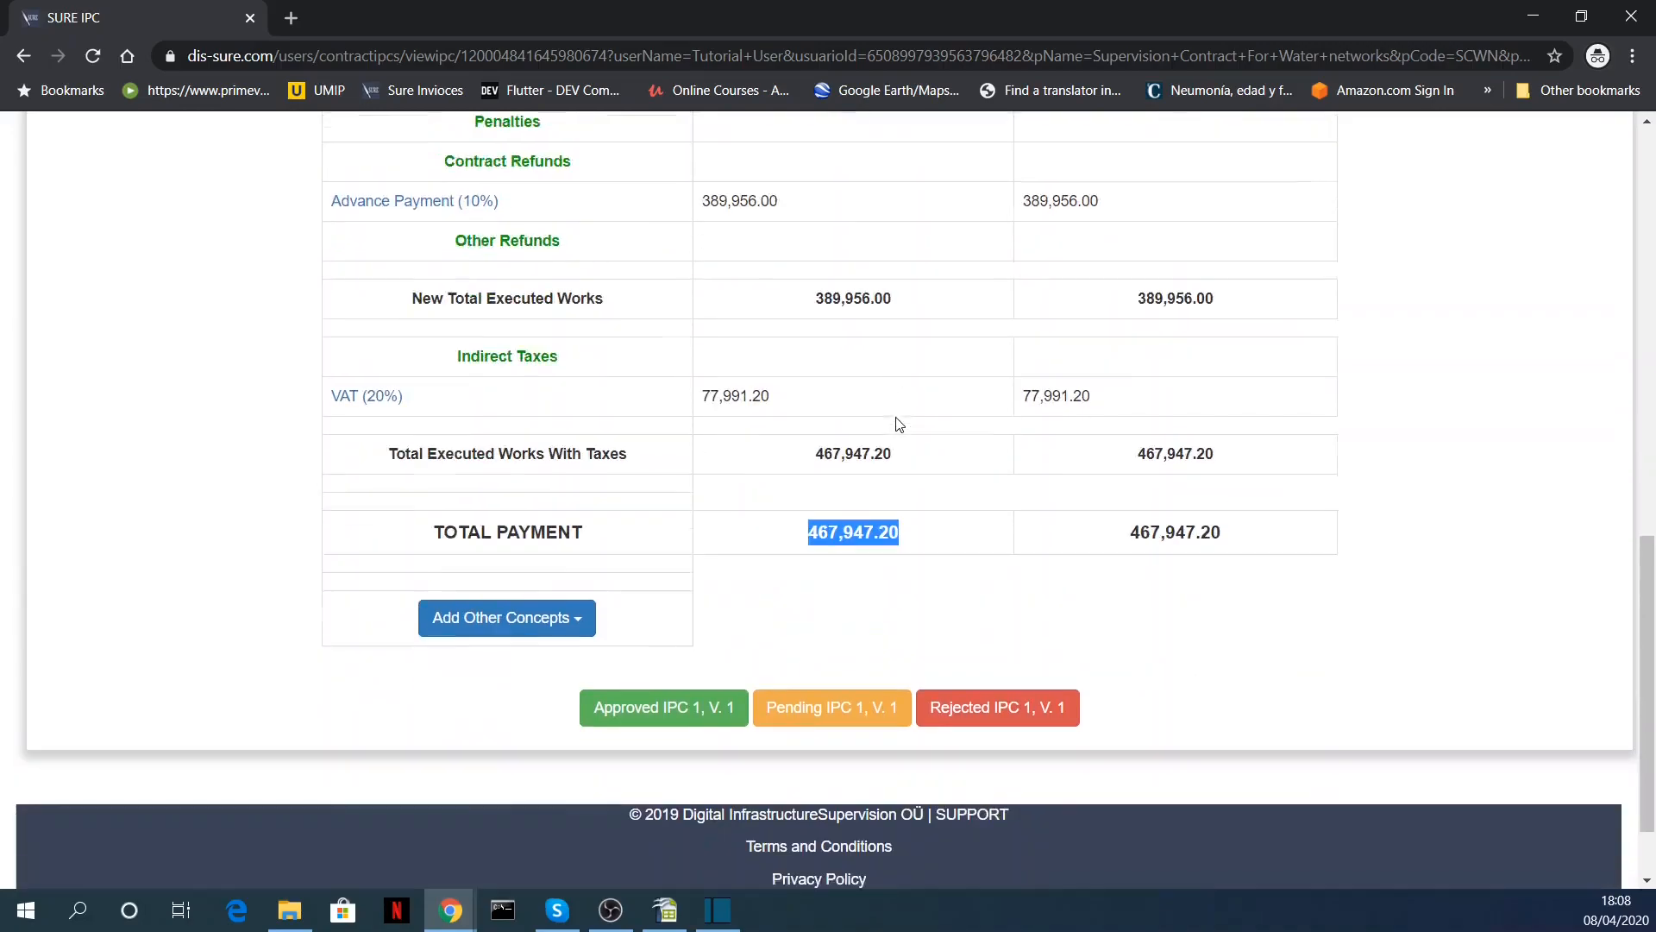
scroll(895, 418, up, 4)
scroll(895, 417, up, 1)
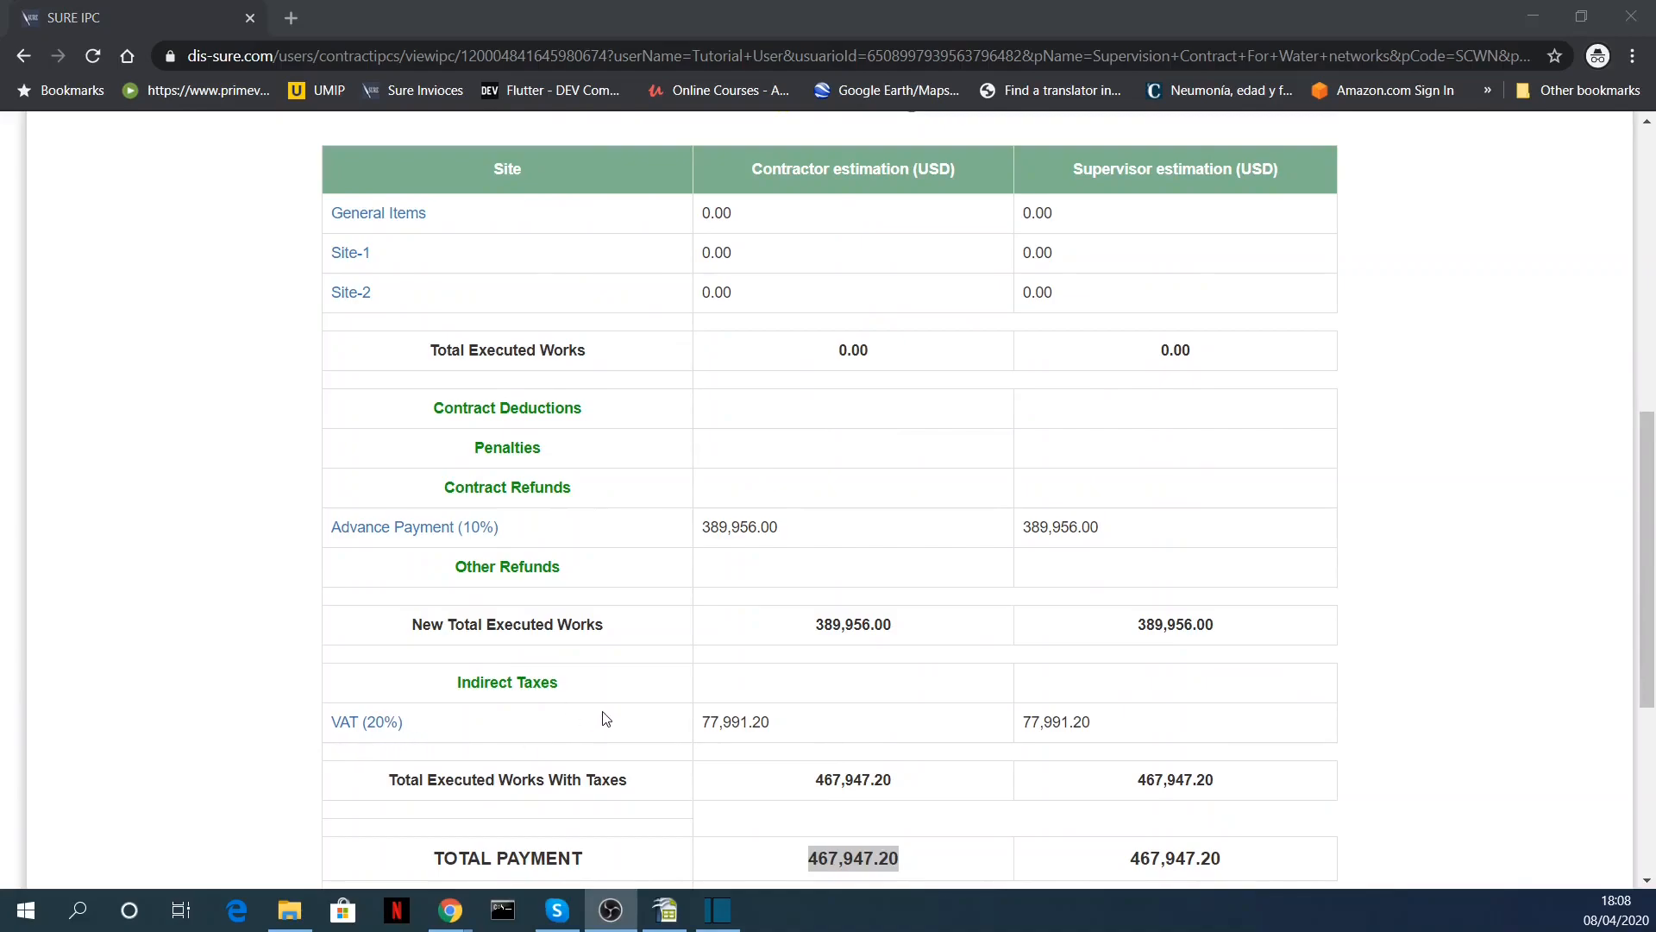
scroll(756, 714, up, 2)
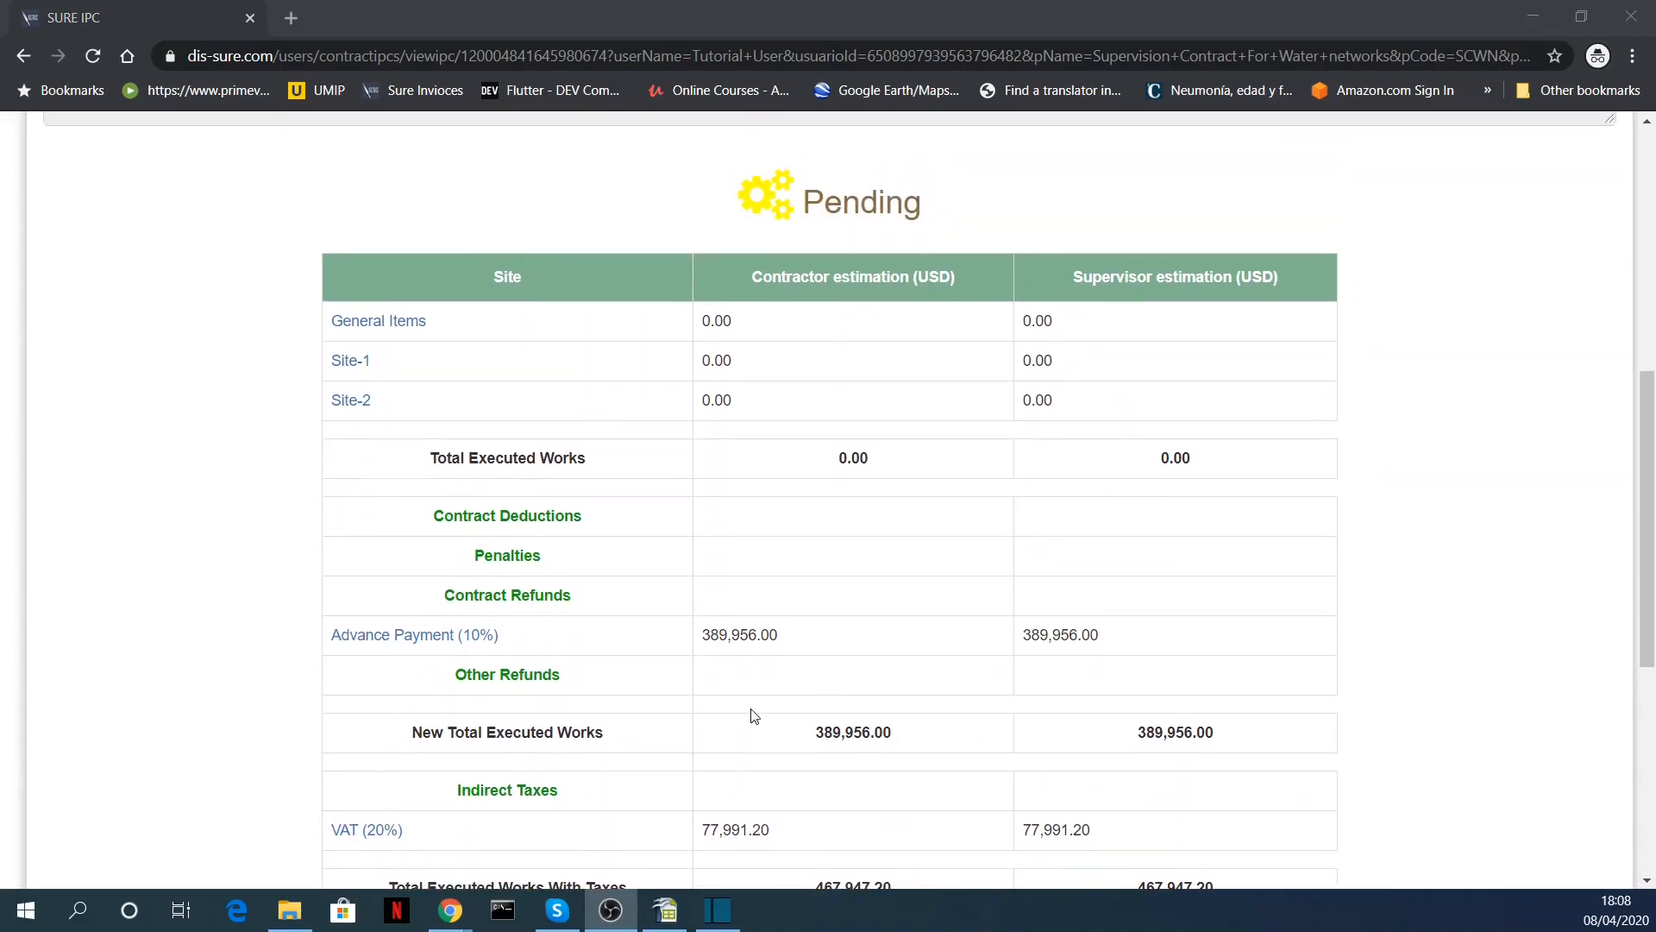
scroll(754, 716, up, 3)
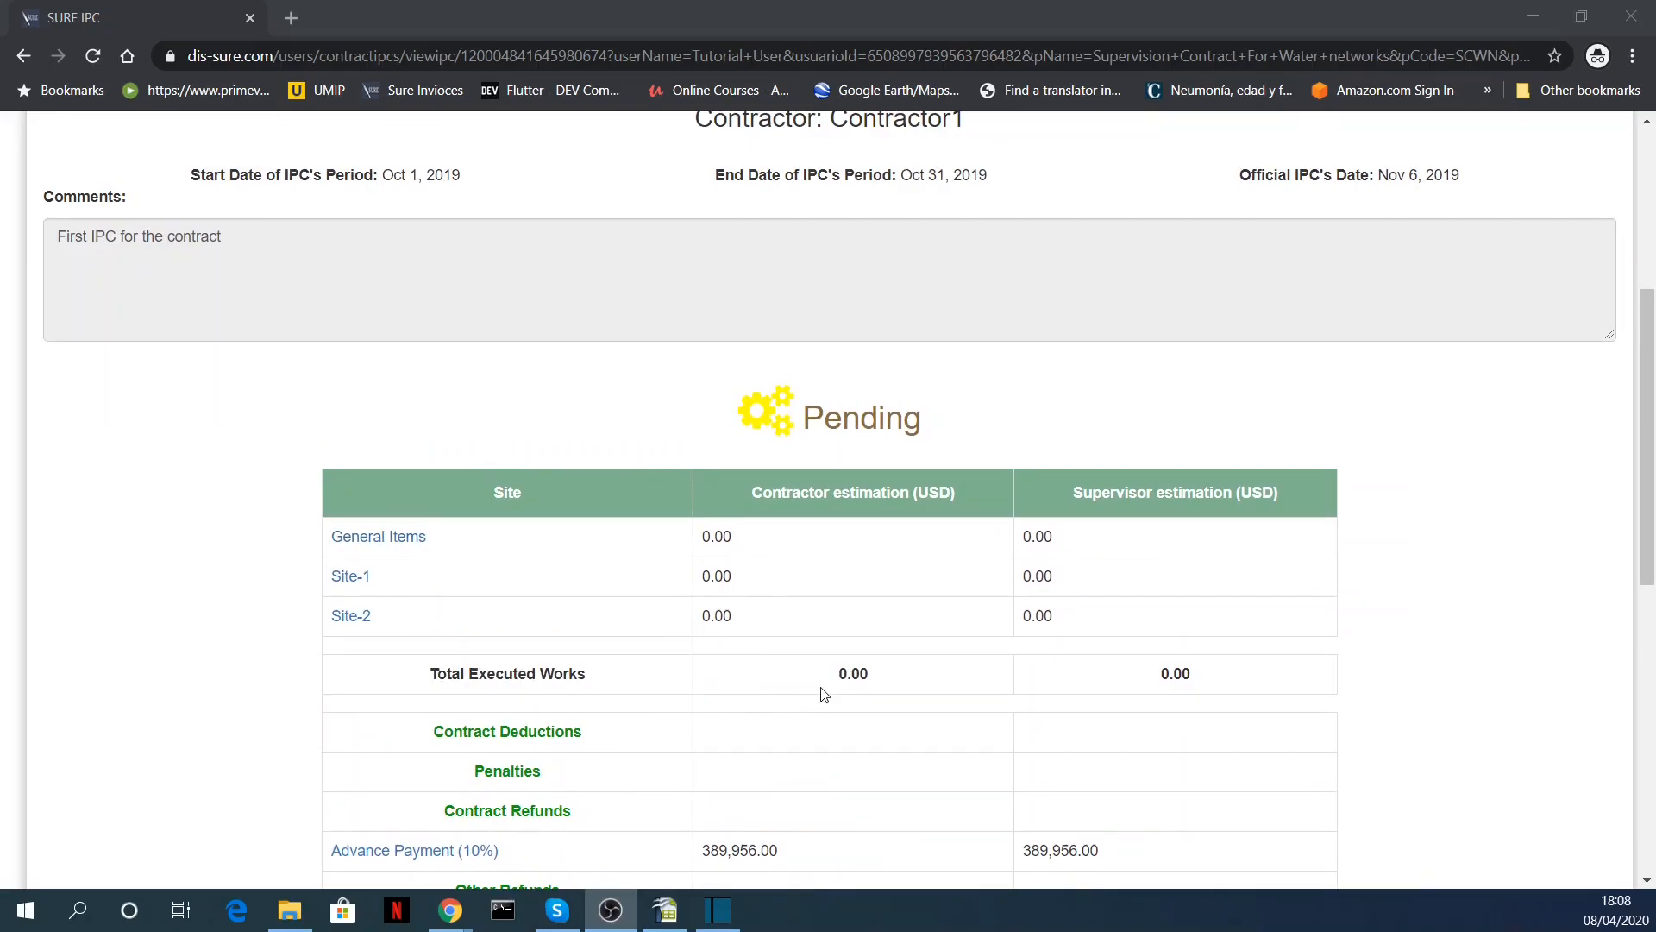
scroll(822, 694, down, 3)
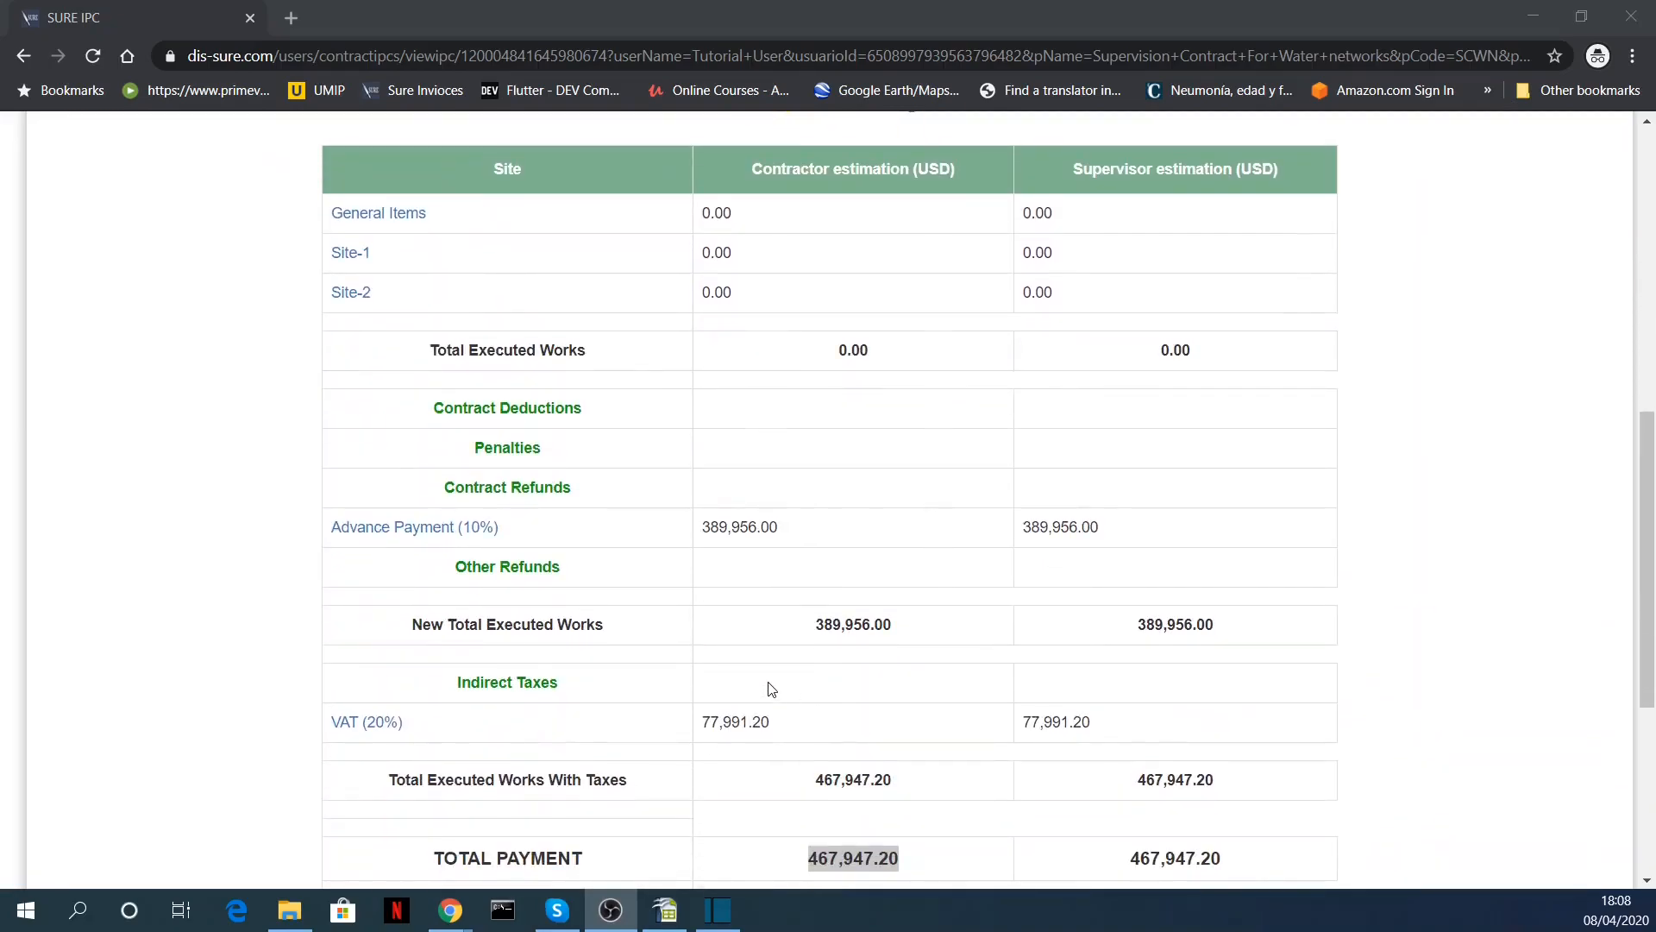
scroll(768, 688, down, 2)
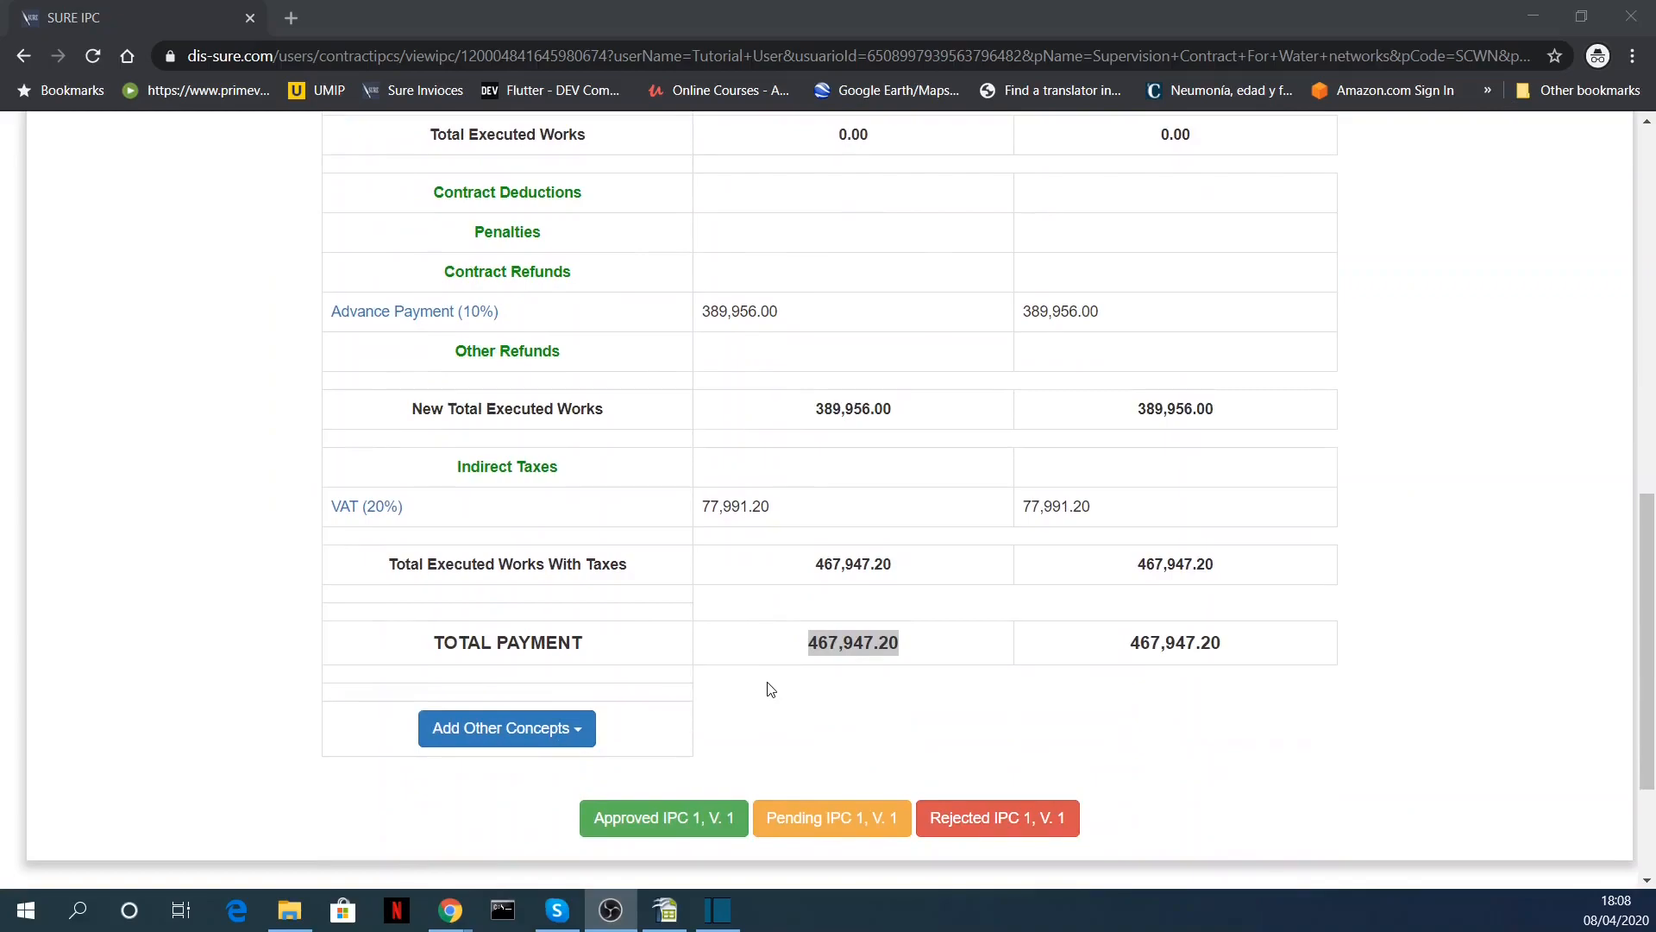
- Export IPC 1, V. 1 to Excel
scroll(811, 609, up, 8)
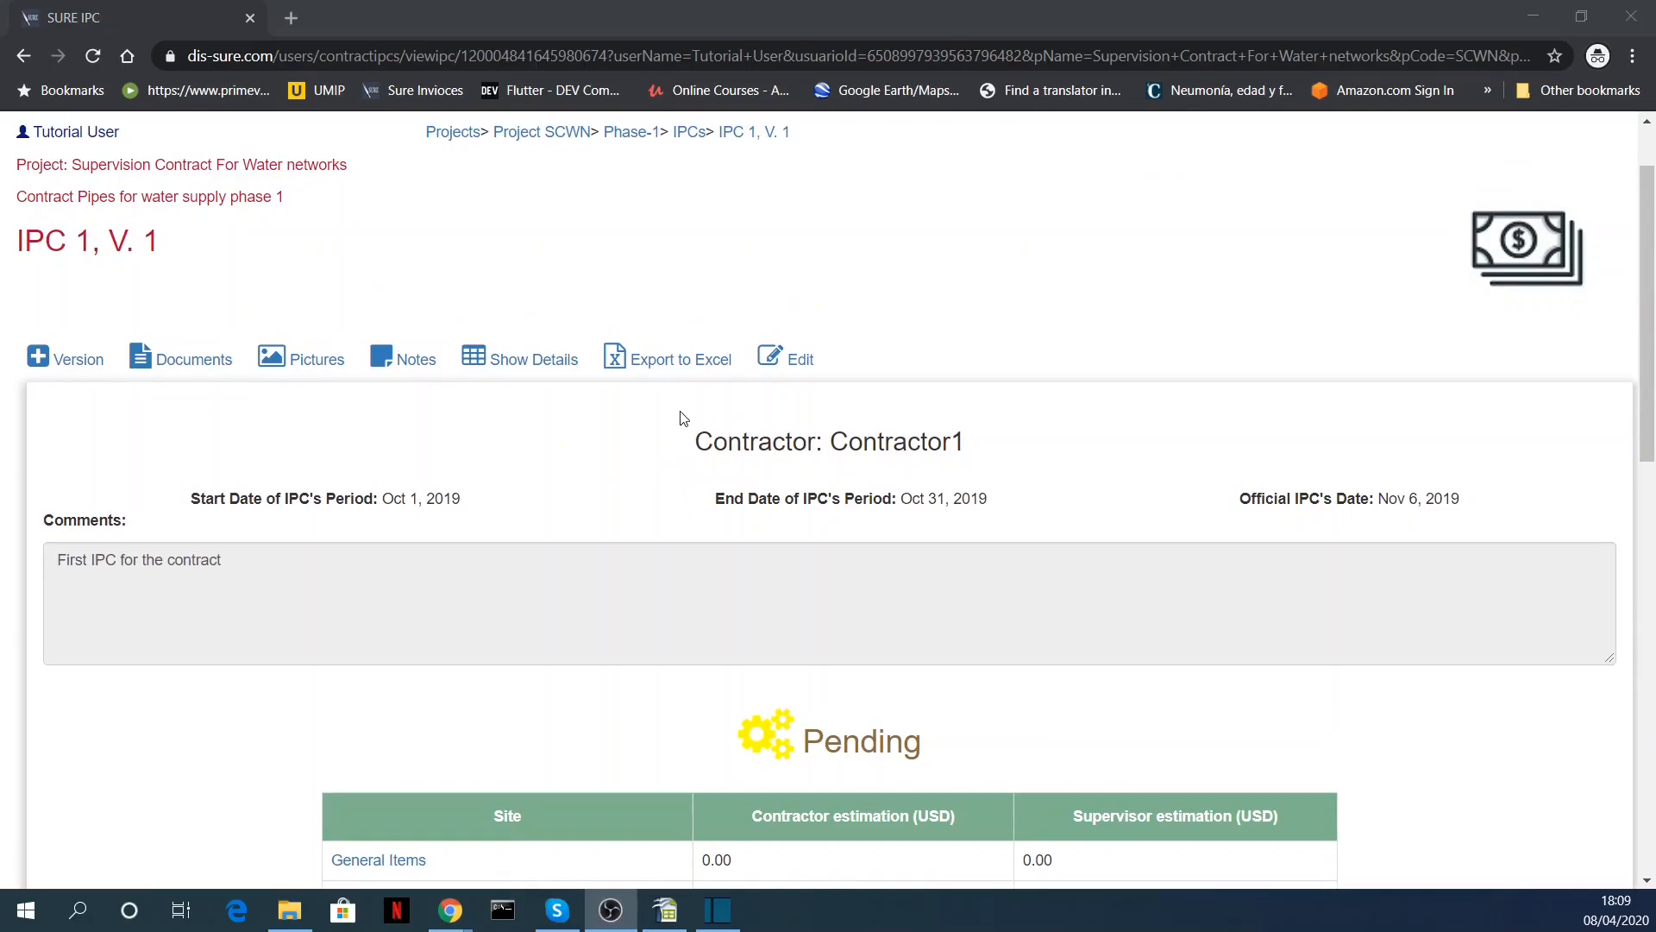
click(683, 364)
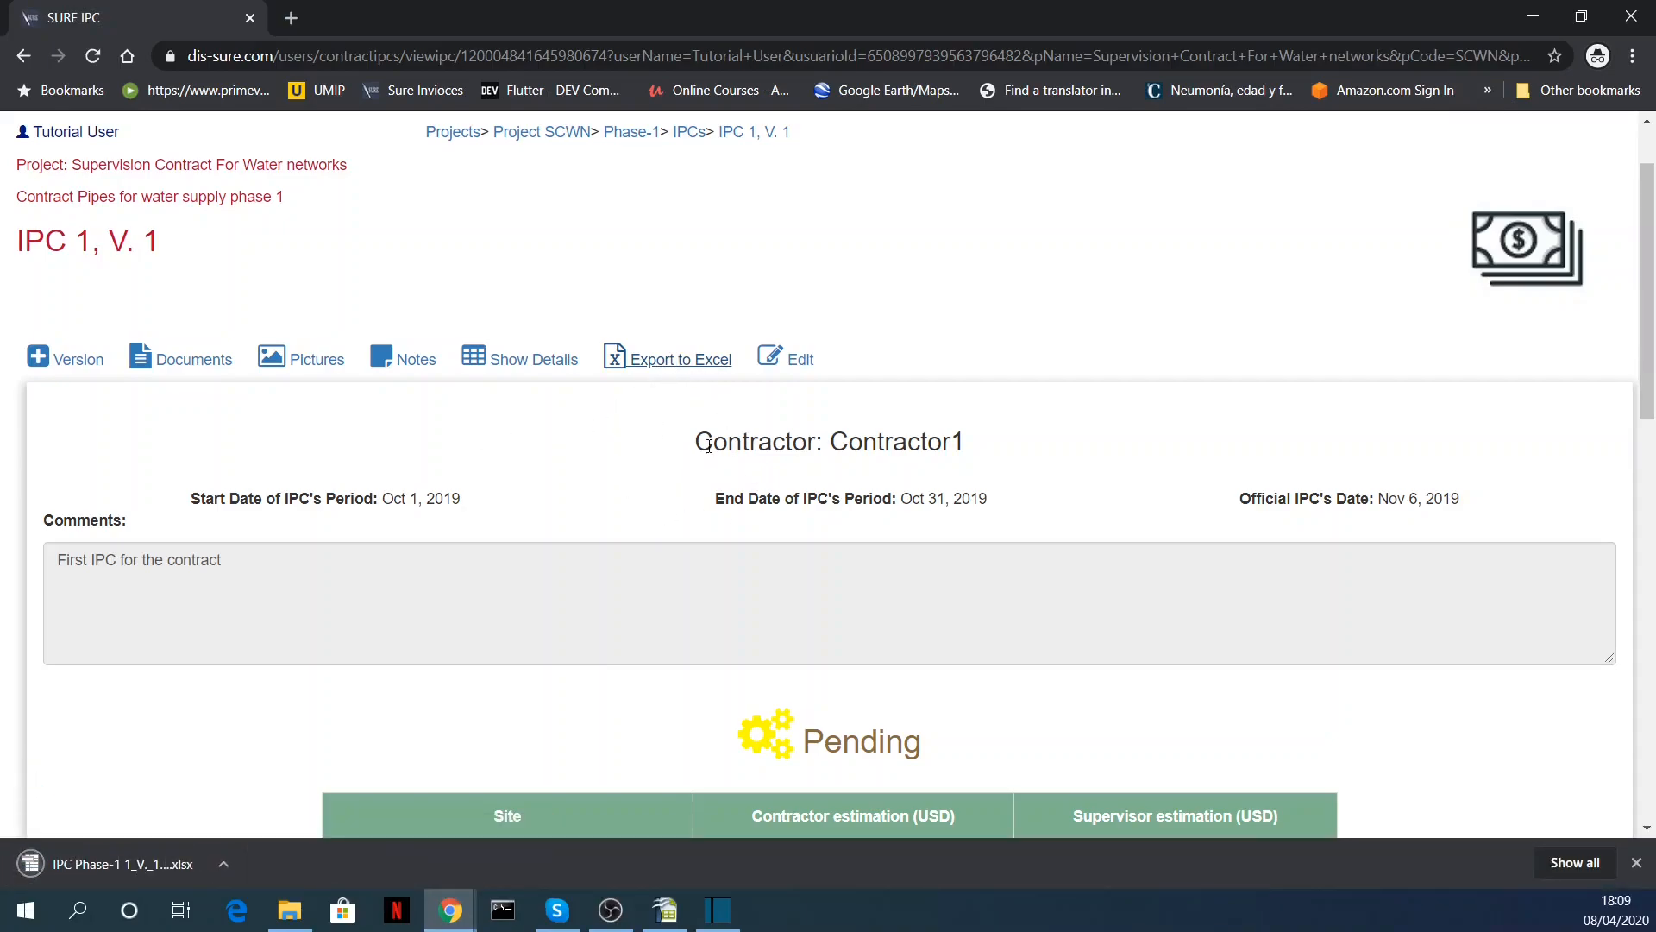
- Examine the IPC table on the web page, focusing on the Supervisor estimation (USD) column
scroll(706, 455, down, 6)
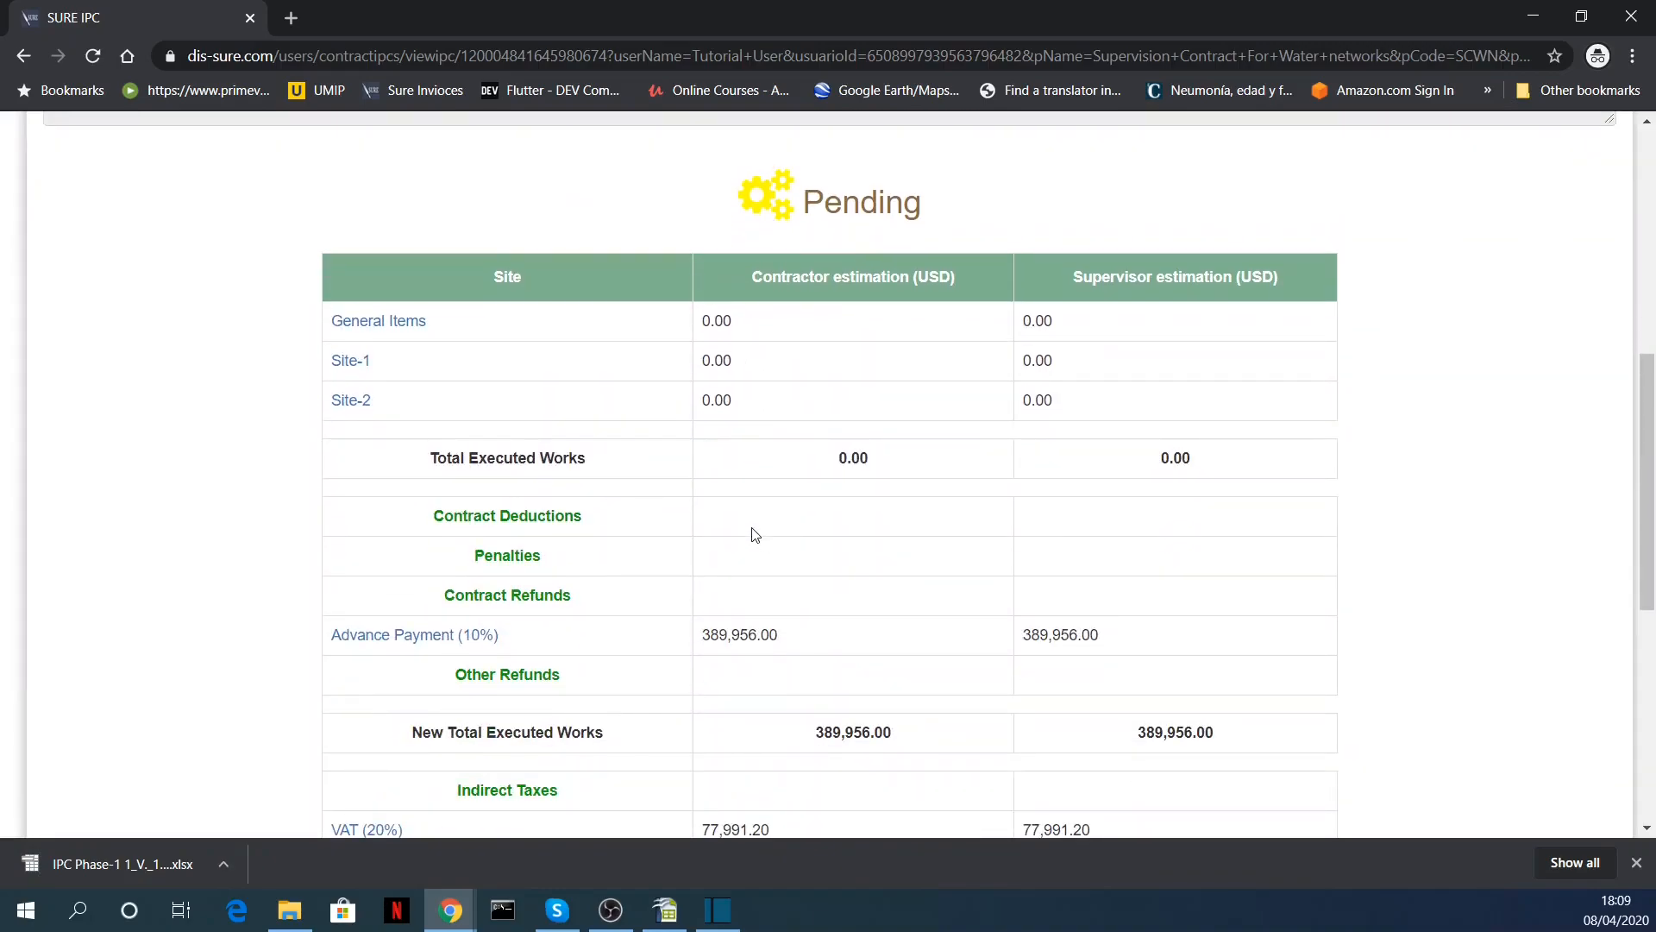
scroll(755, 535, down, 1)
scroll(703, 499, down, 1)
scroll(813, 578, up, 1)
scroll(813, 579, up, 3)
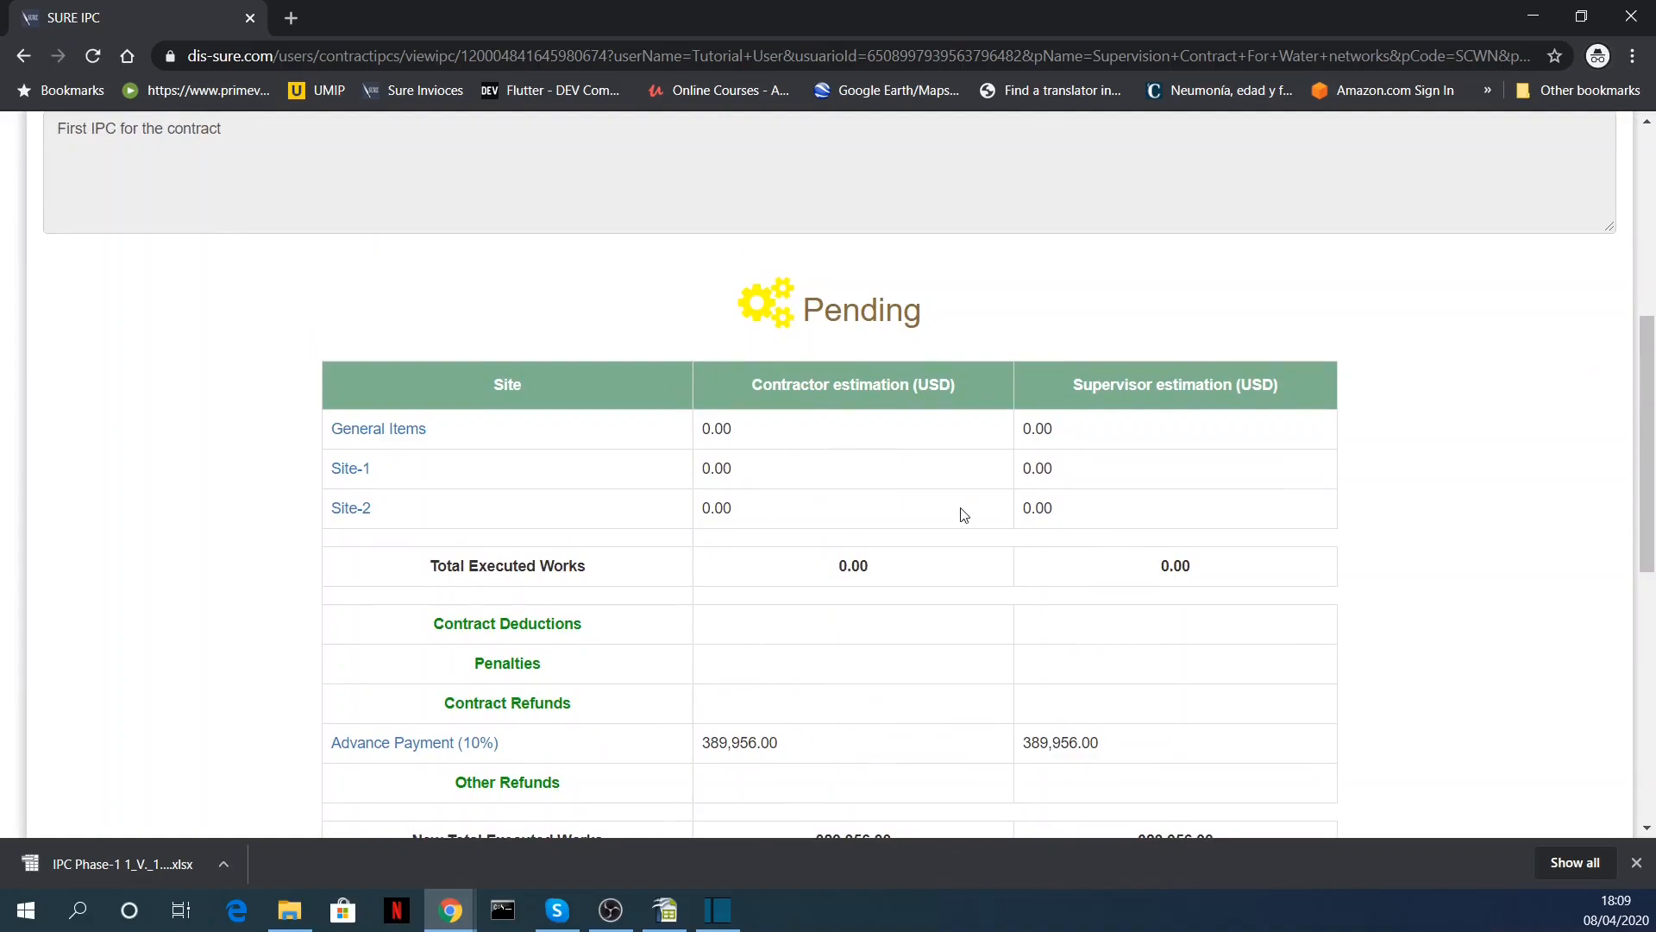
scroll(983, 516, up, 1)
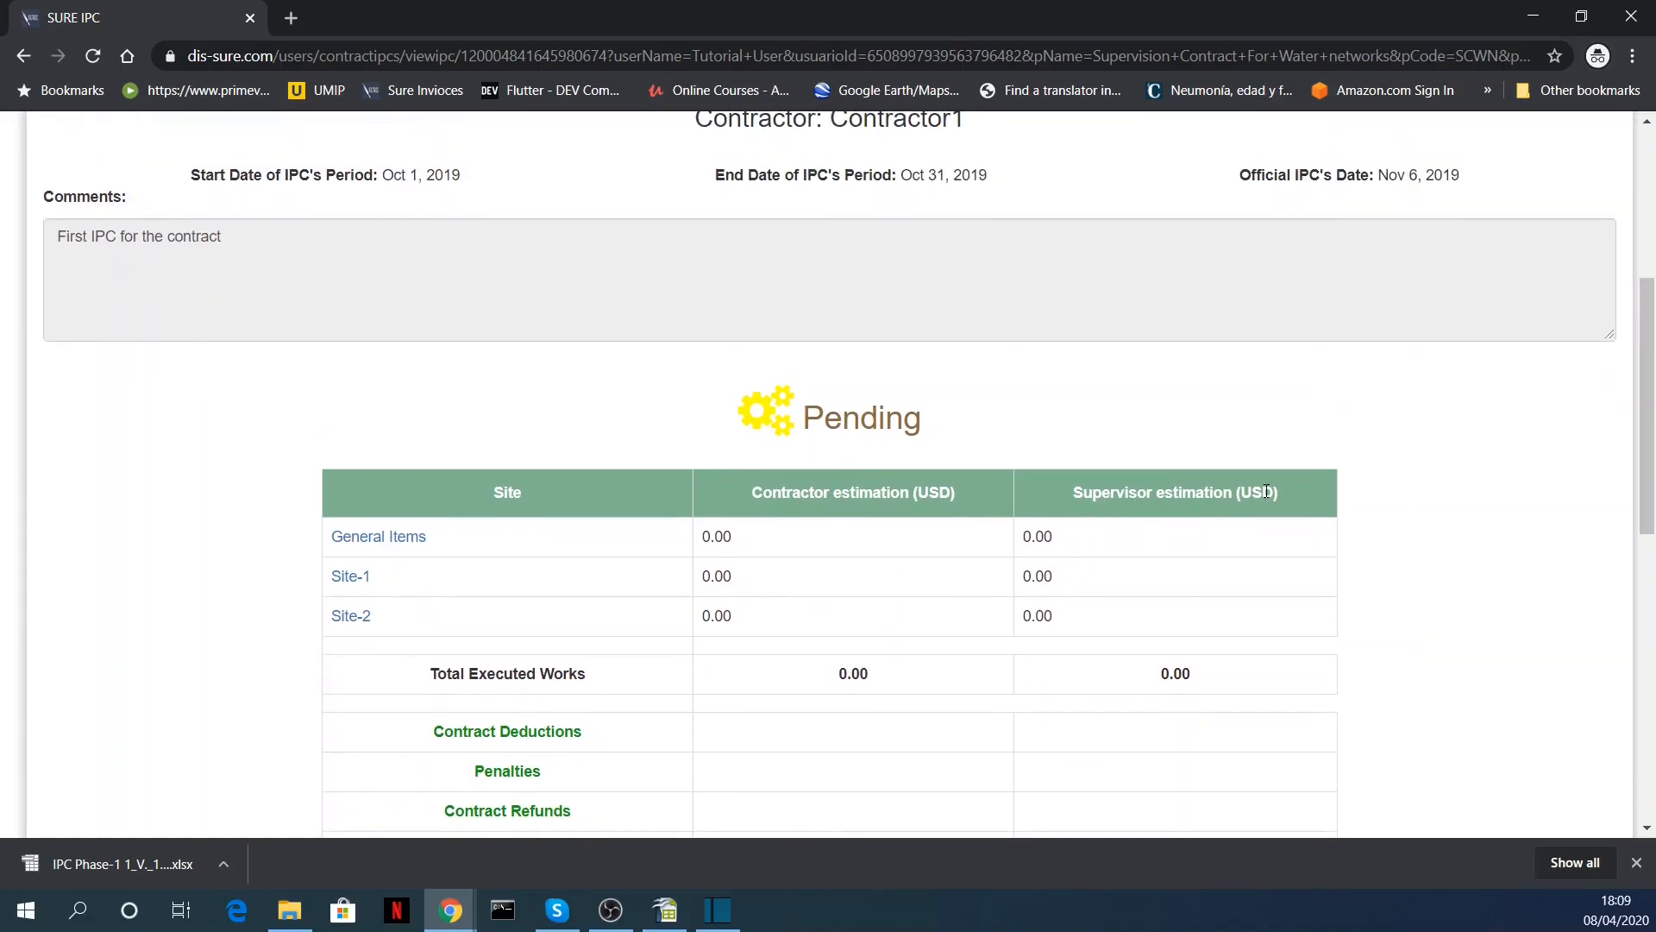
drag(1282, 493, 1079, 493)
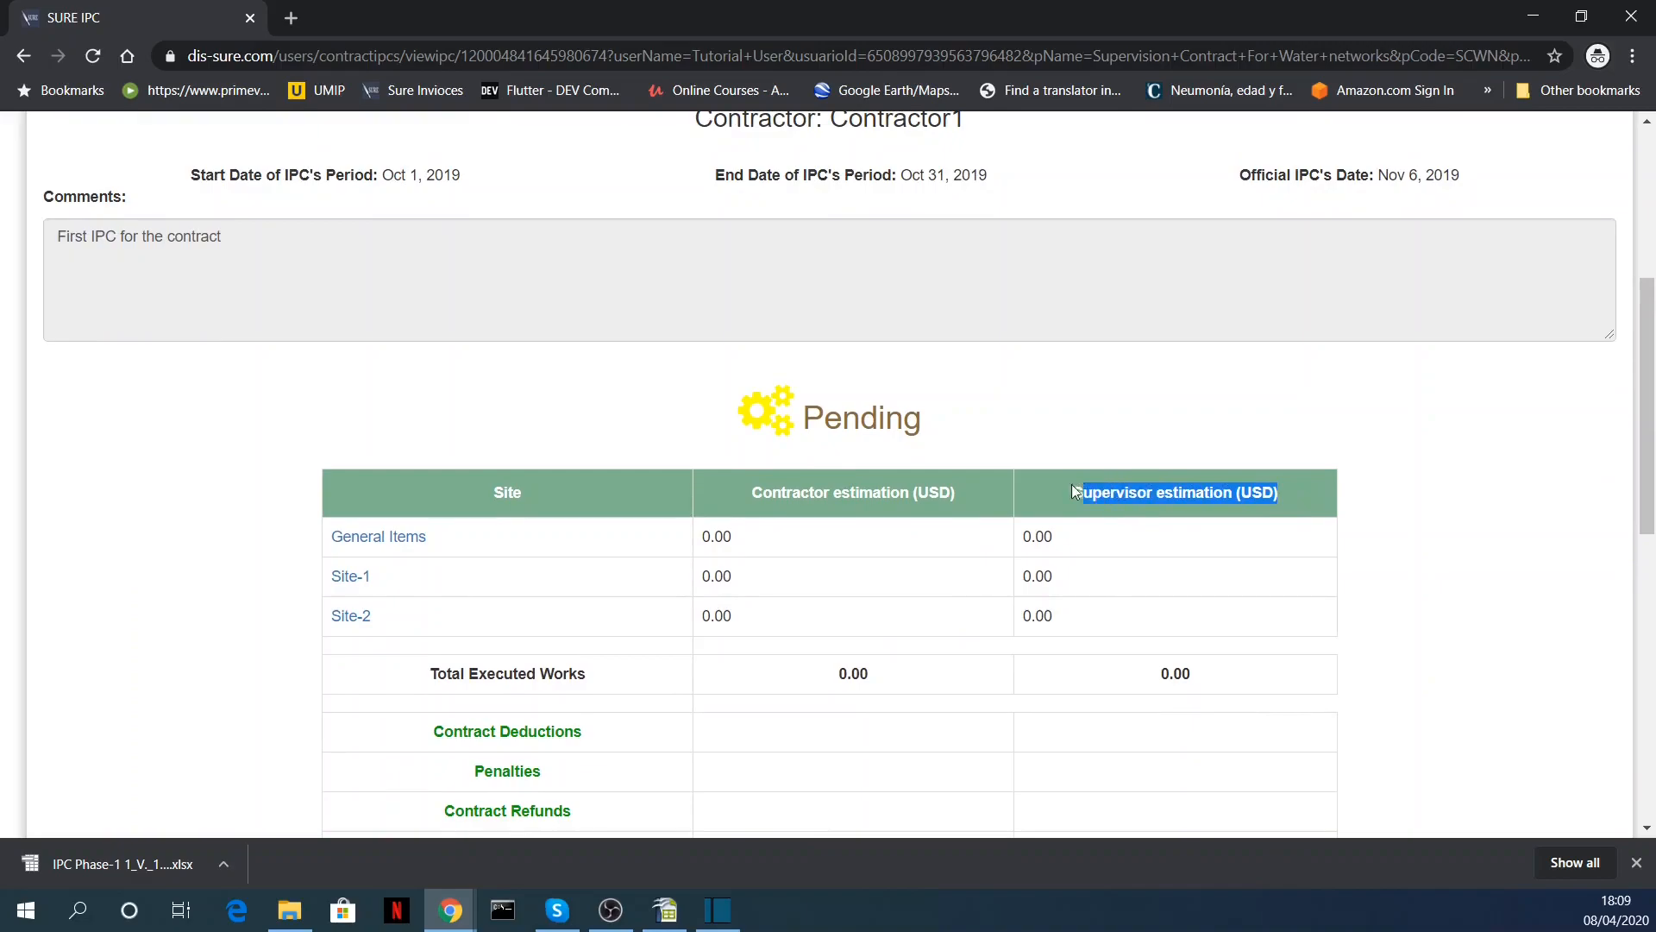
- Open the exported IPC spreadsheet in OpenOffice Calc and narrow the empty column C on the Cover Page
click(121, 871)
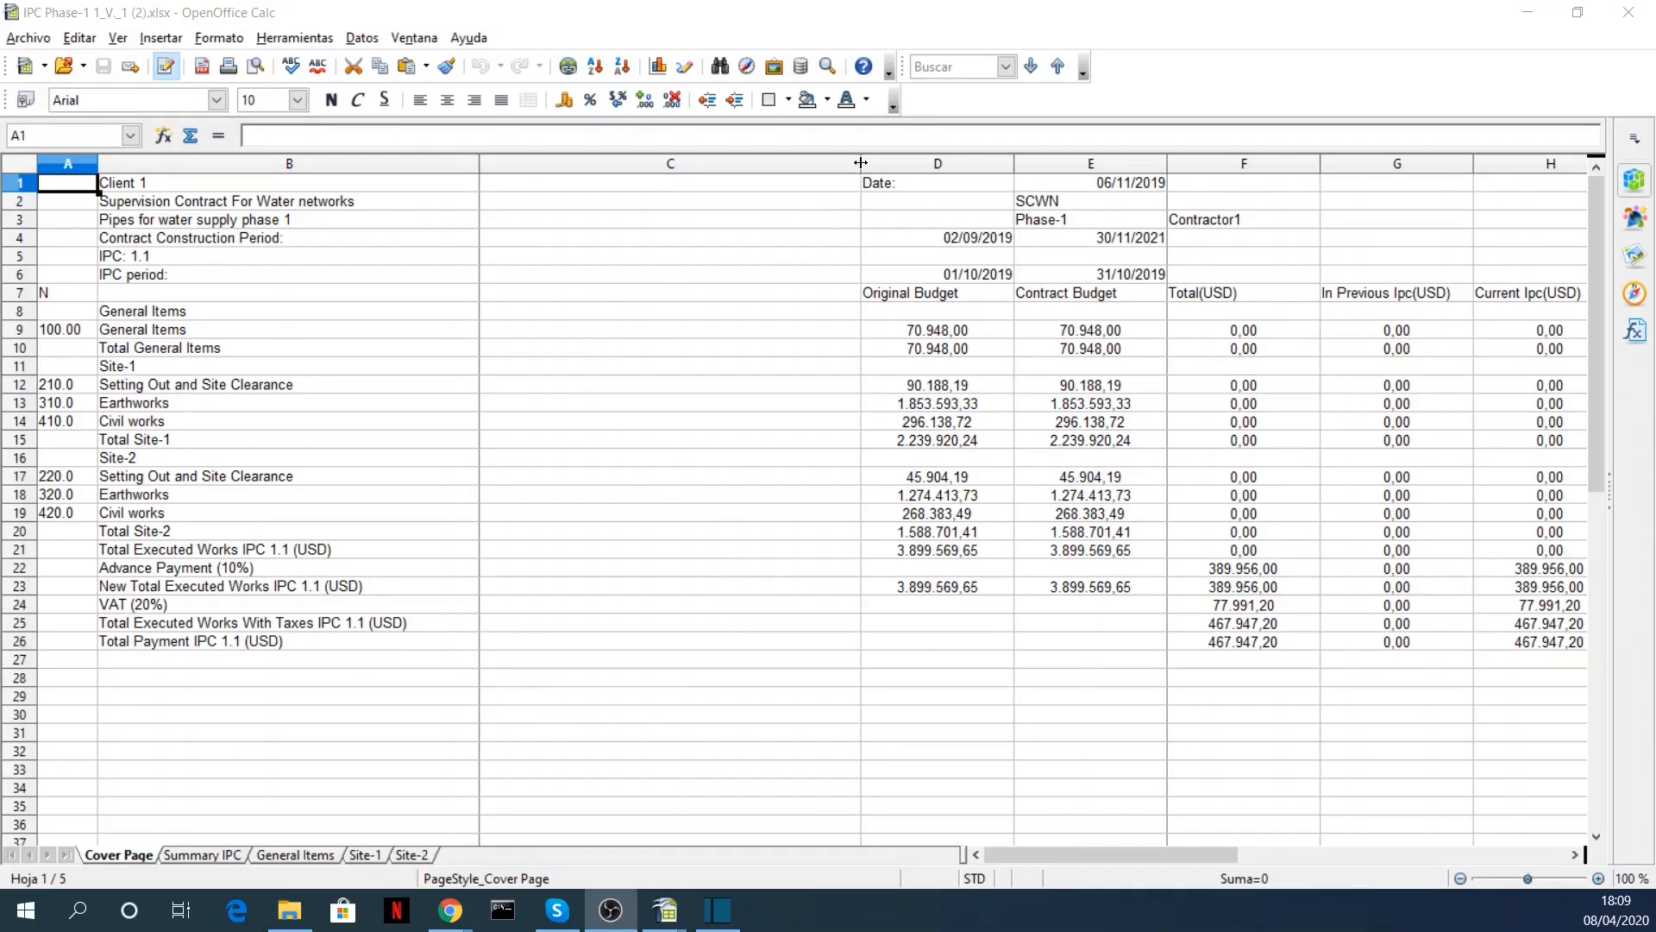
drag(860, 163, 516, 163)
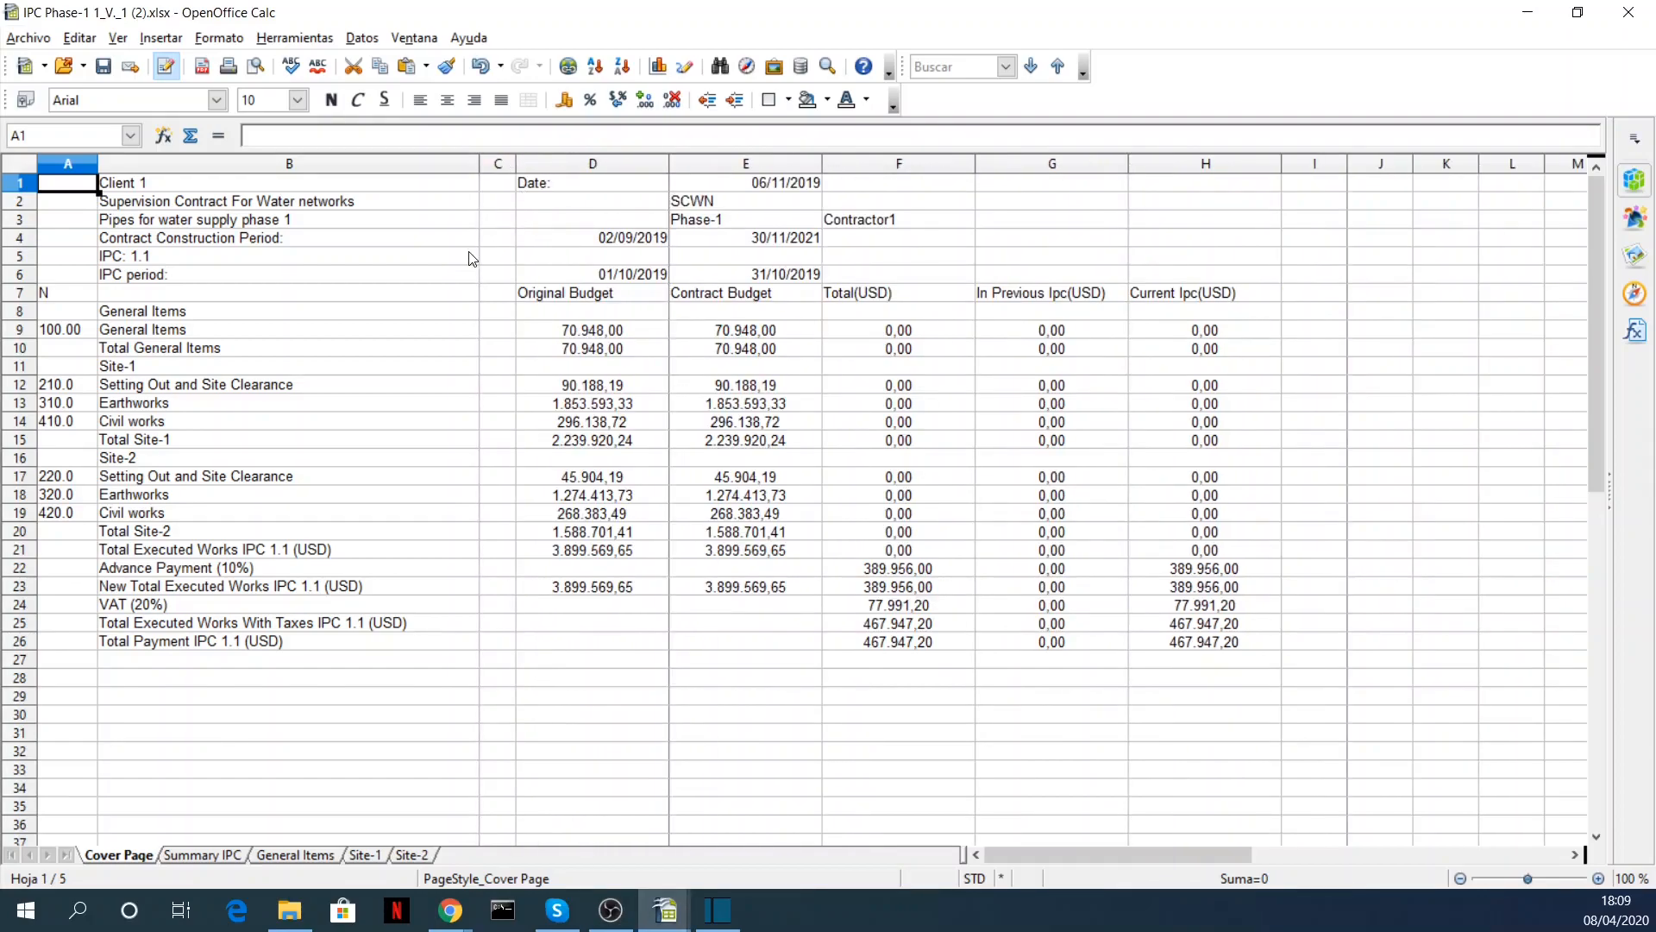
- Examine the Cover Page's project details, General Items, Original and Contract Budget columns, and the Total, In Previous Ipc and Current Ipc columns
click(337, 203)
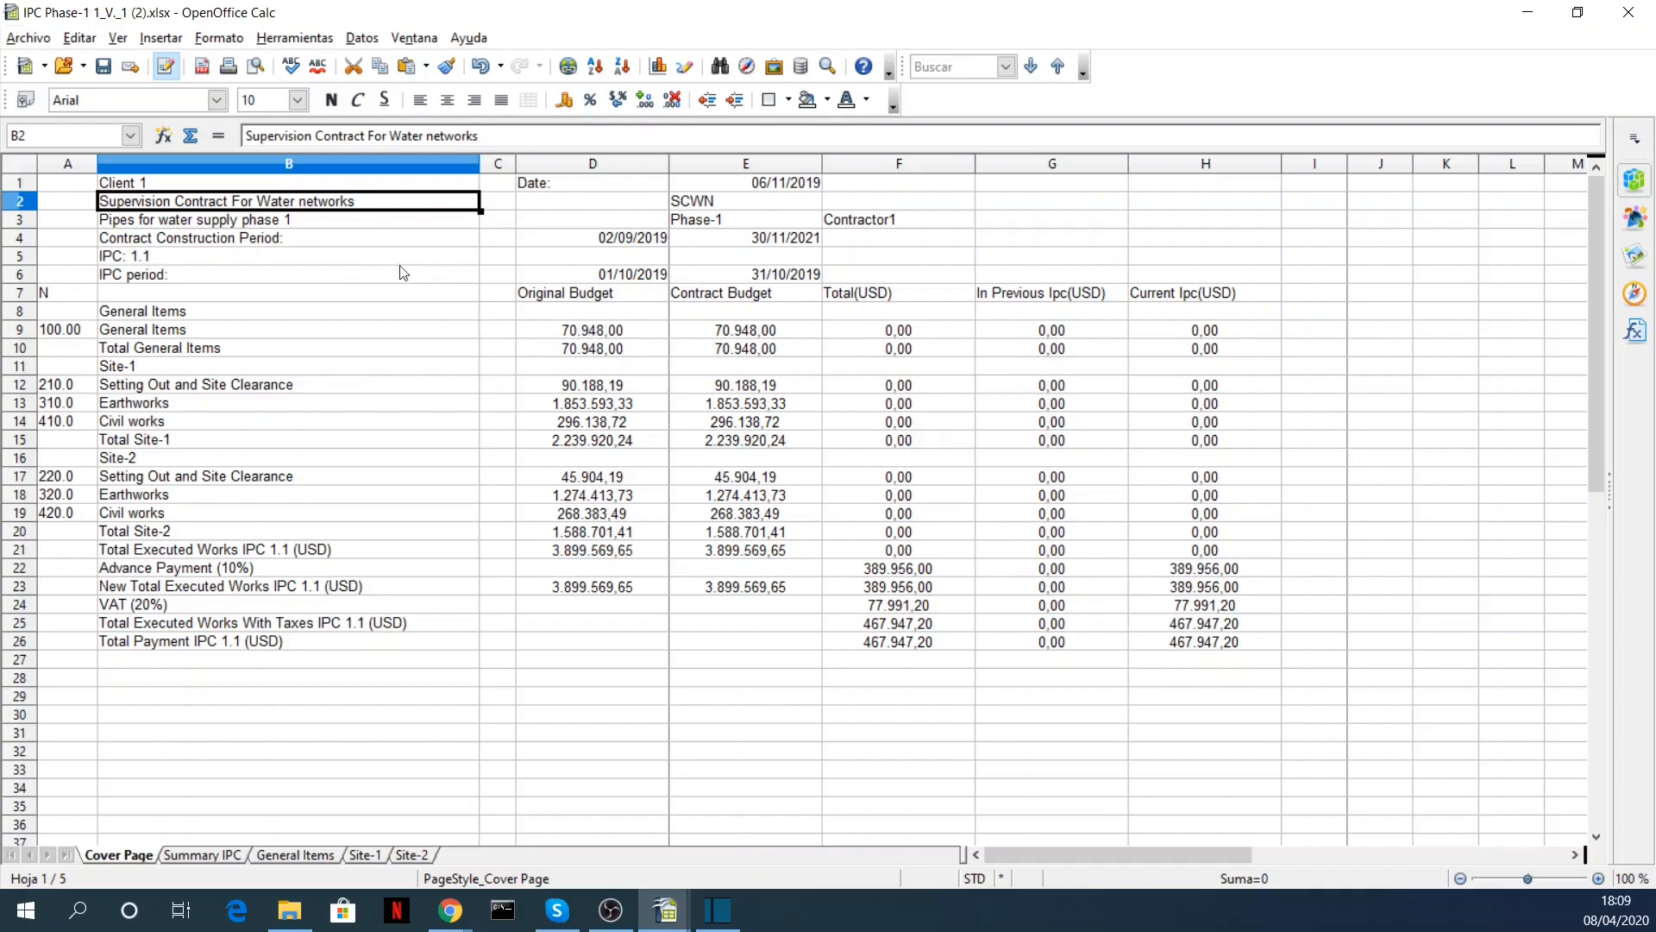
click(183, 334)
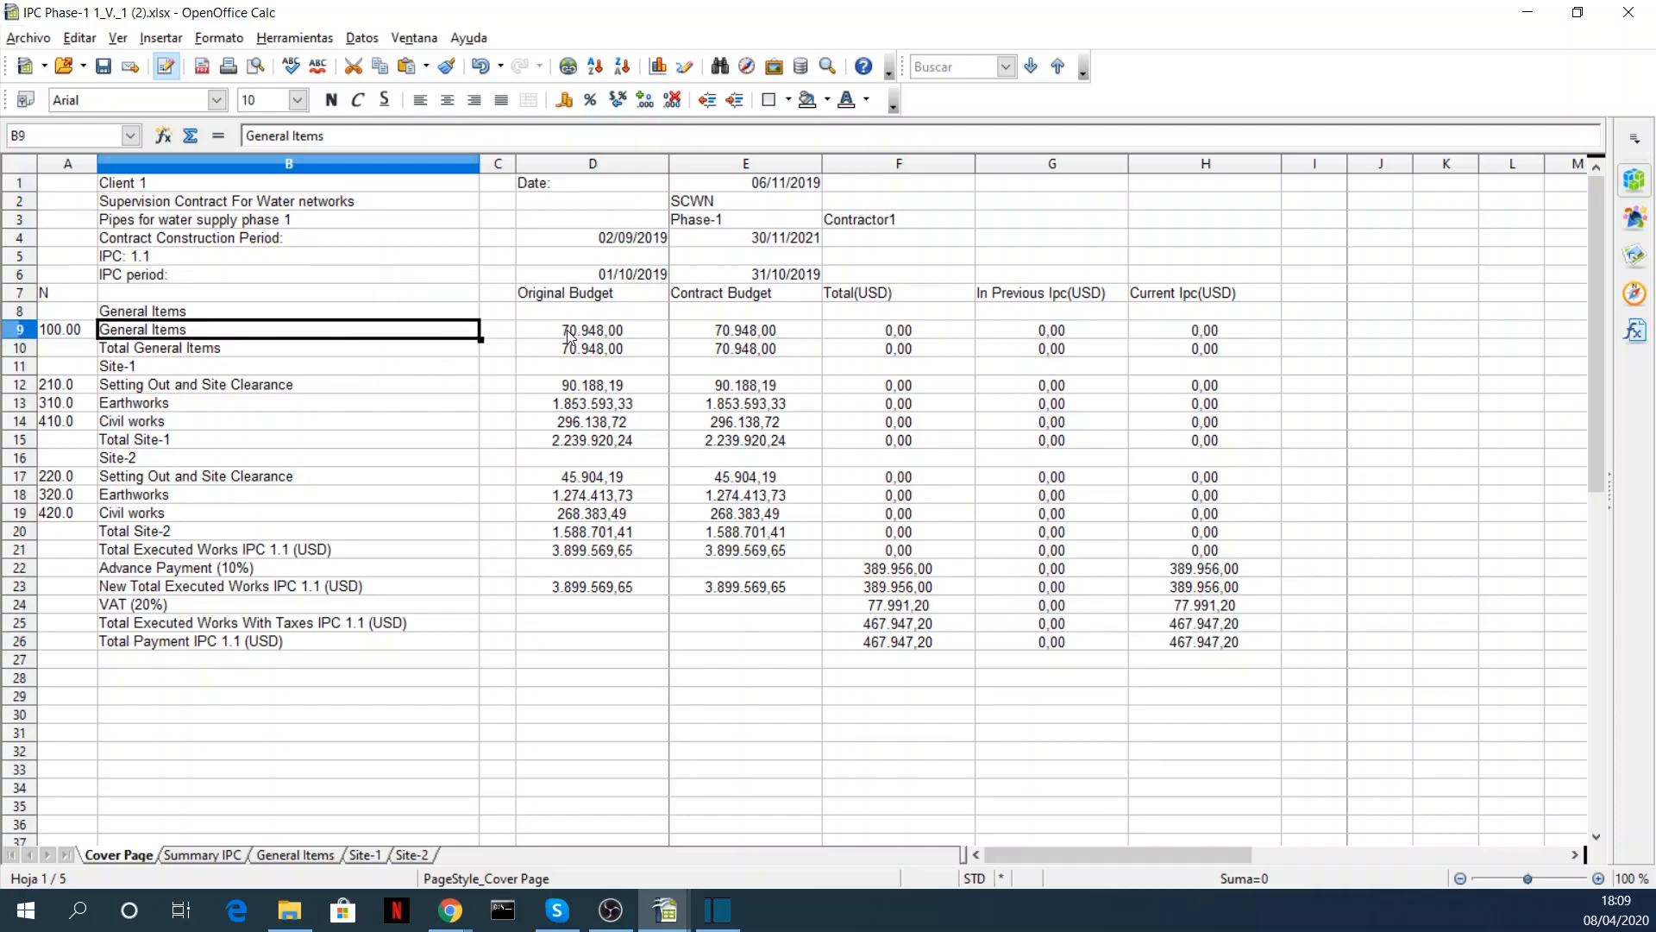
click(573, 298)
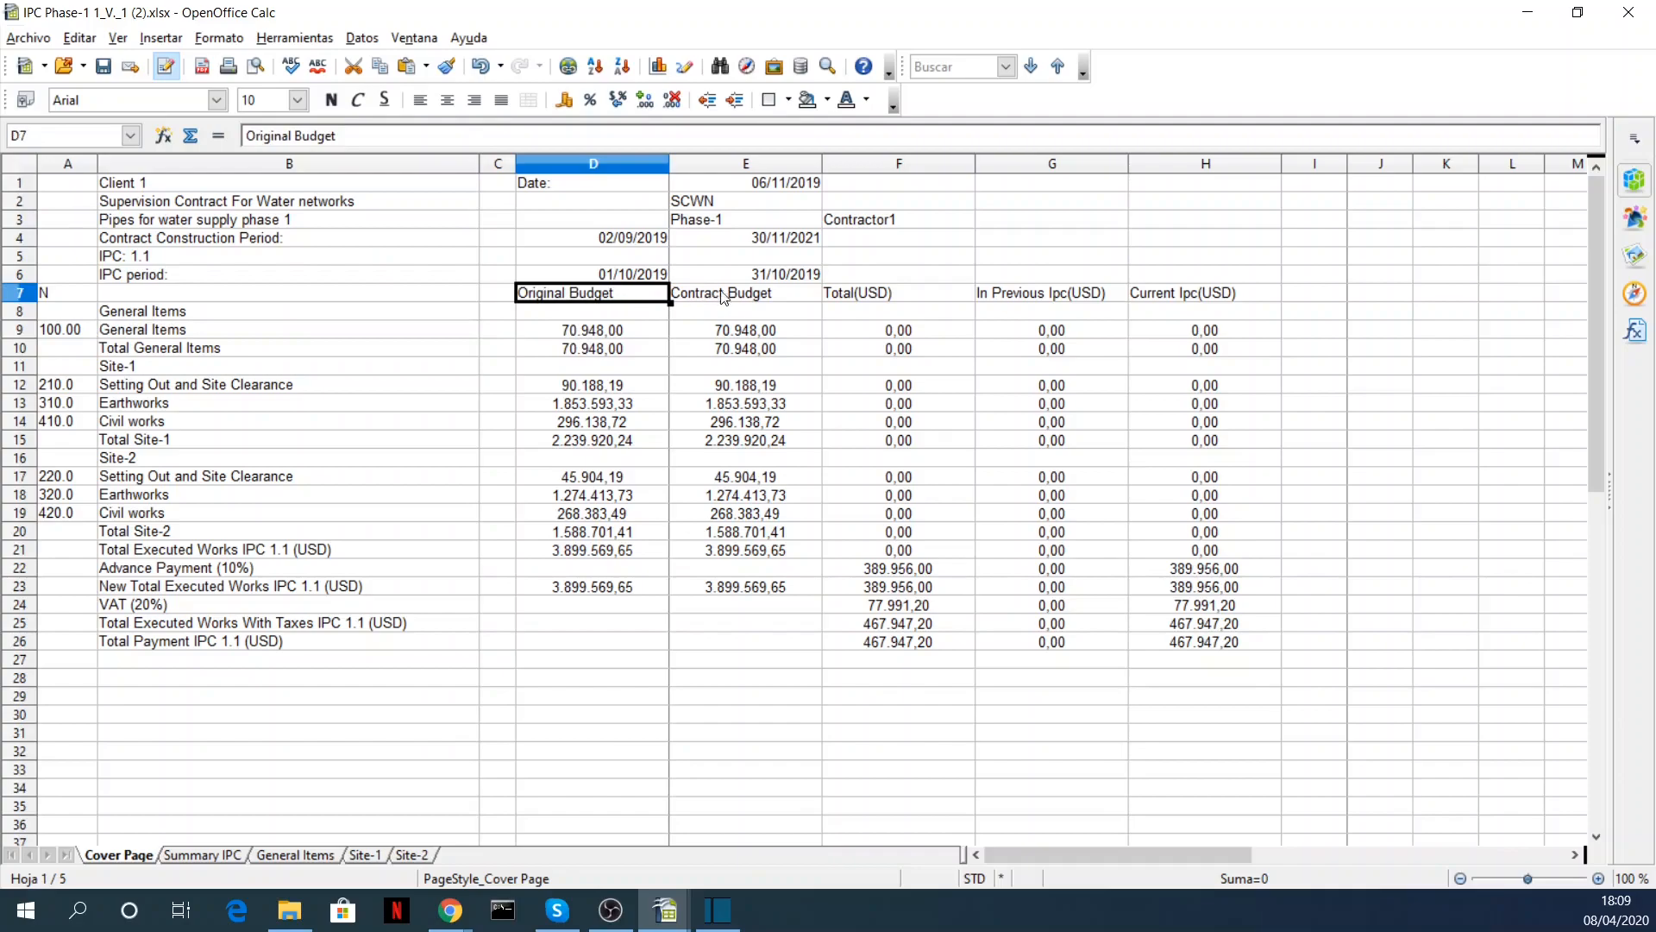
click(753, 298)
drag(614, 291, 697, 296)
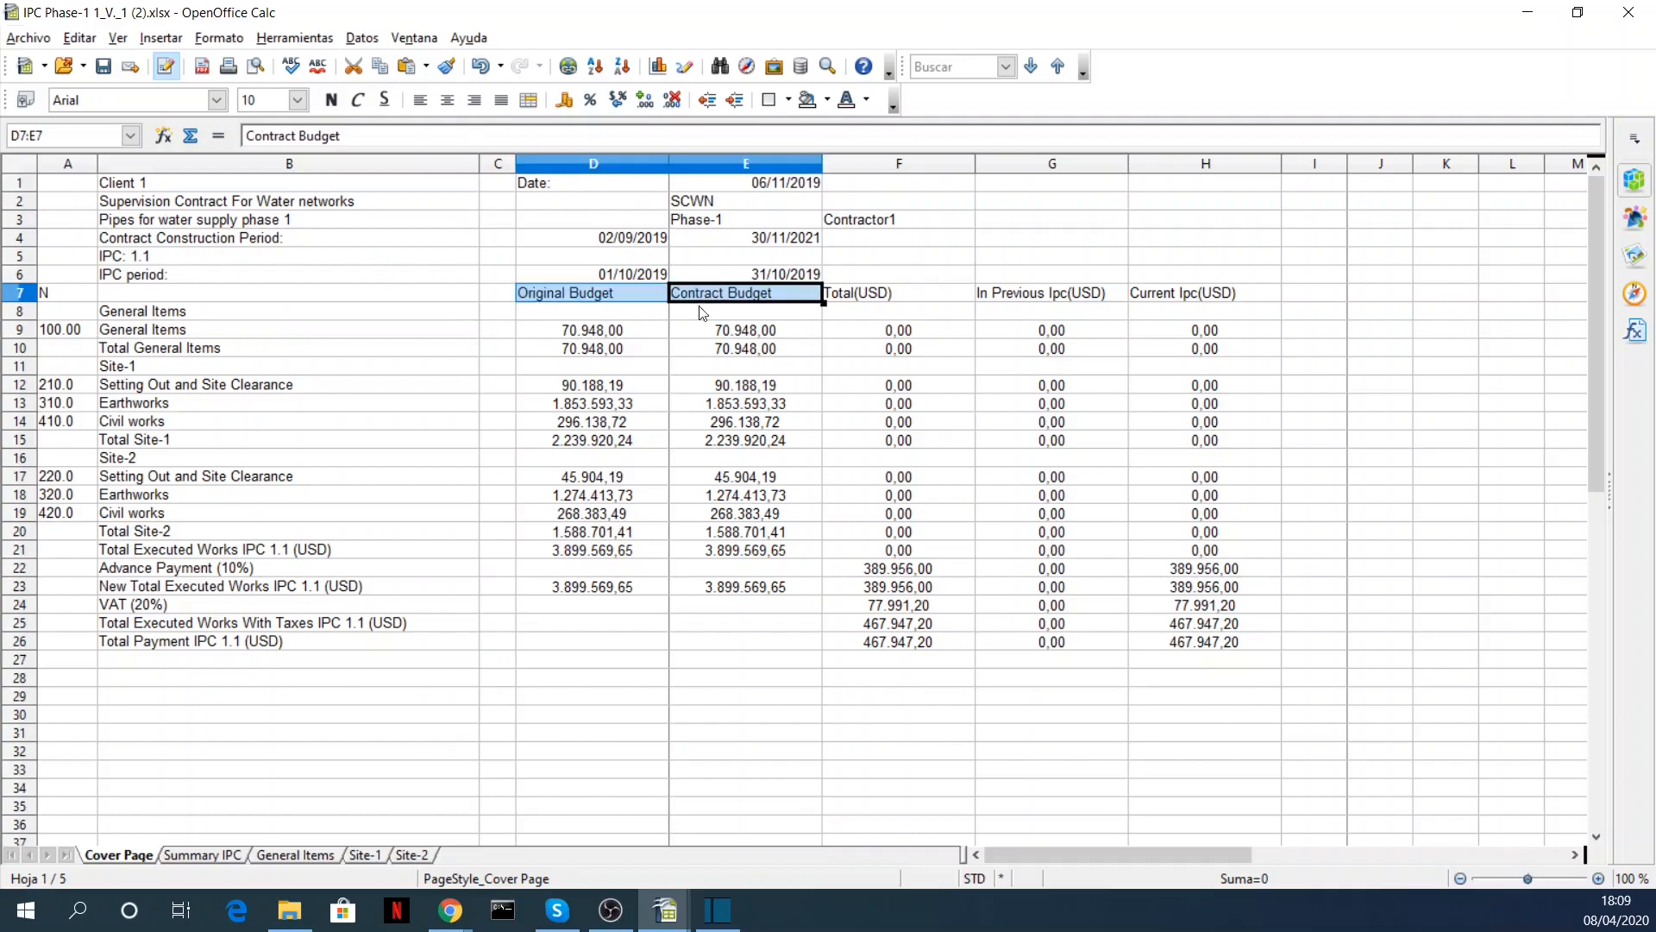
click(716, 345)
click(890, 292)
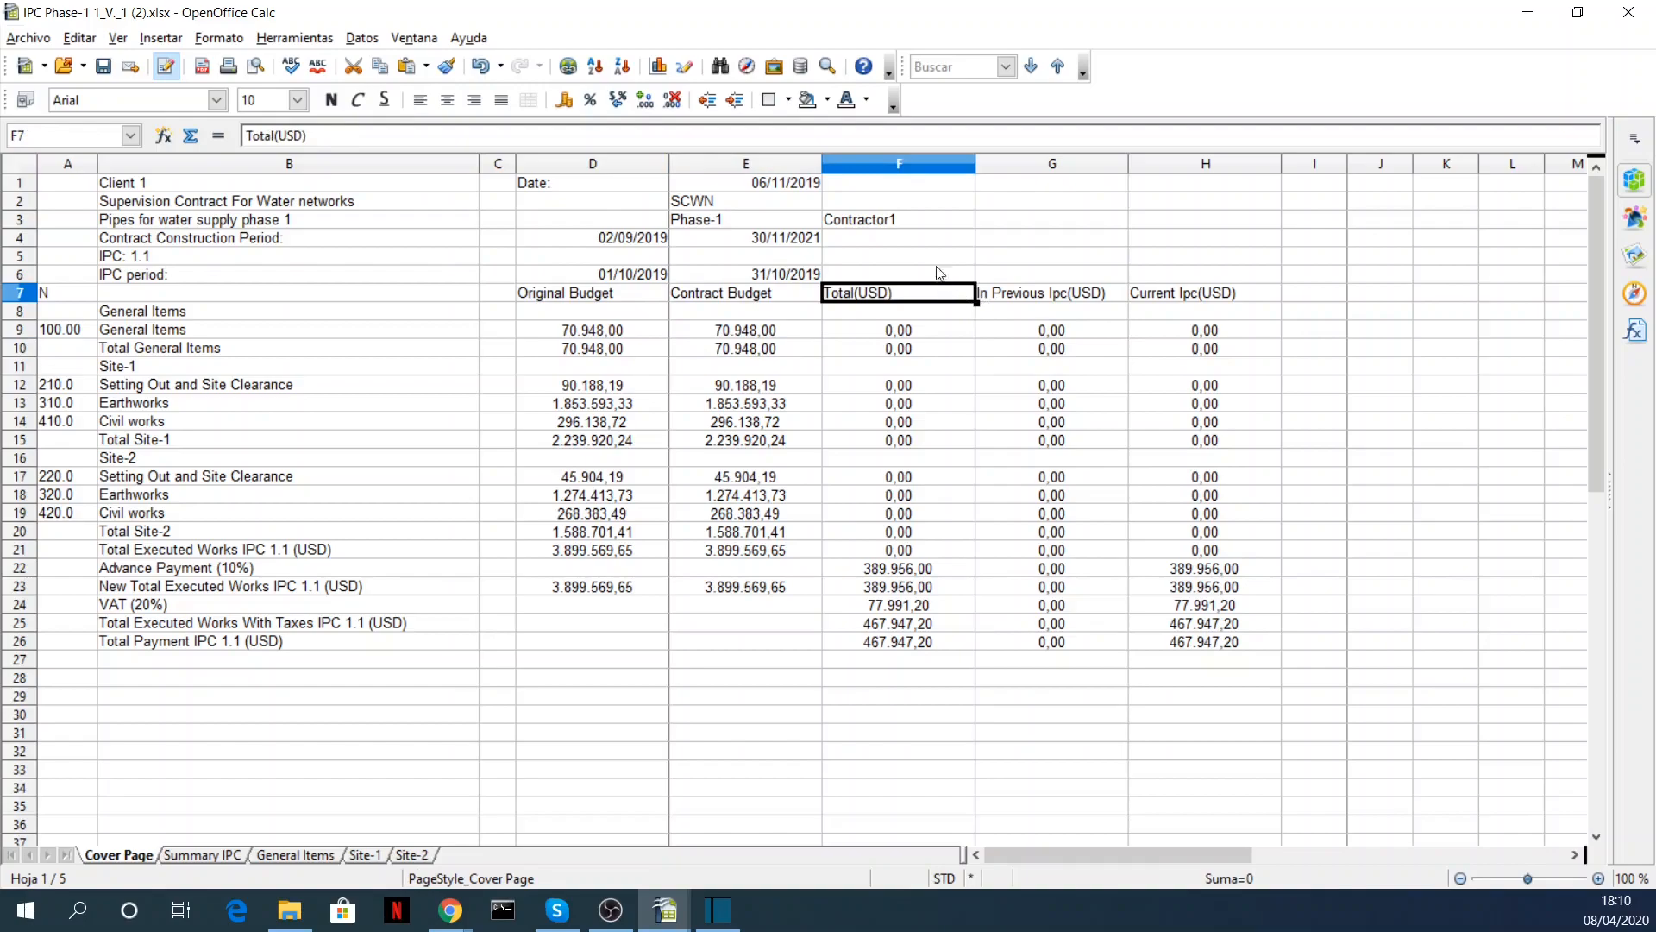
click(1039, 300)
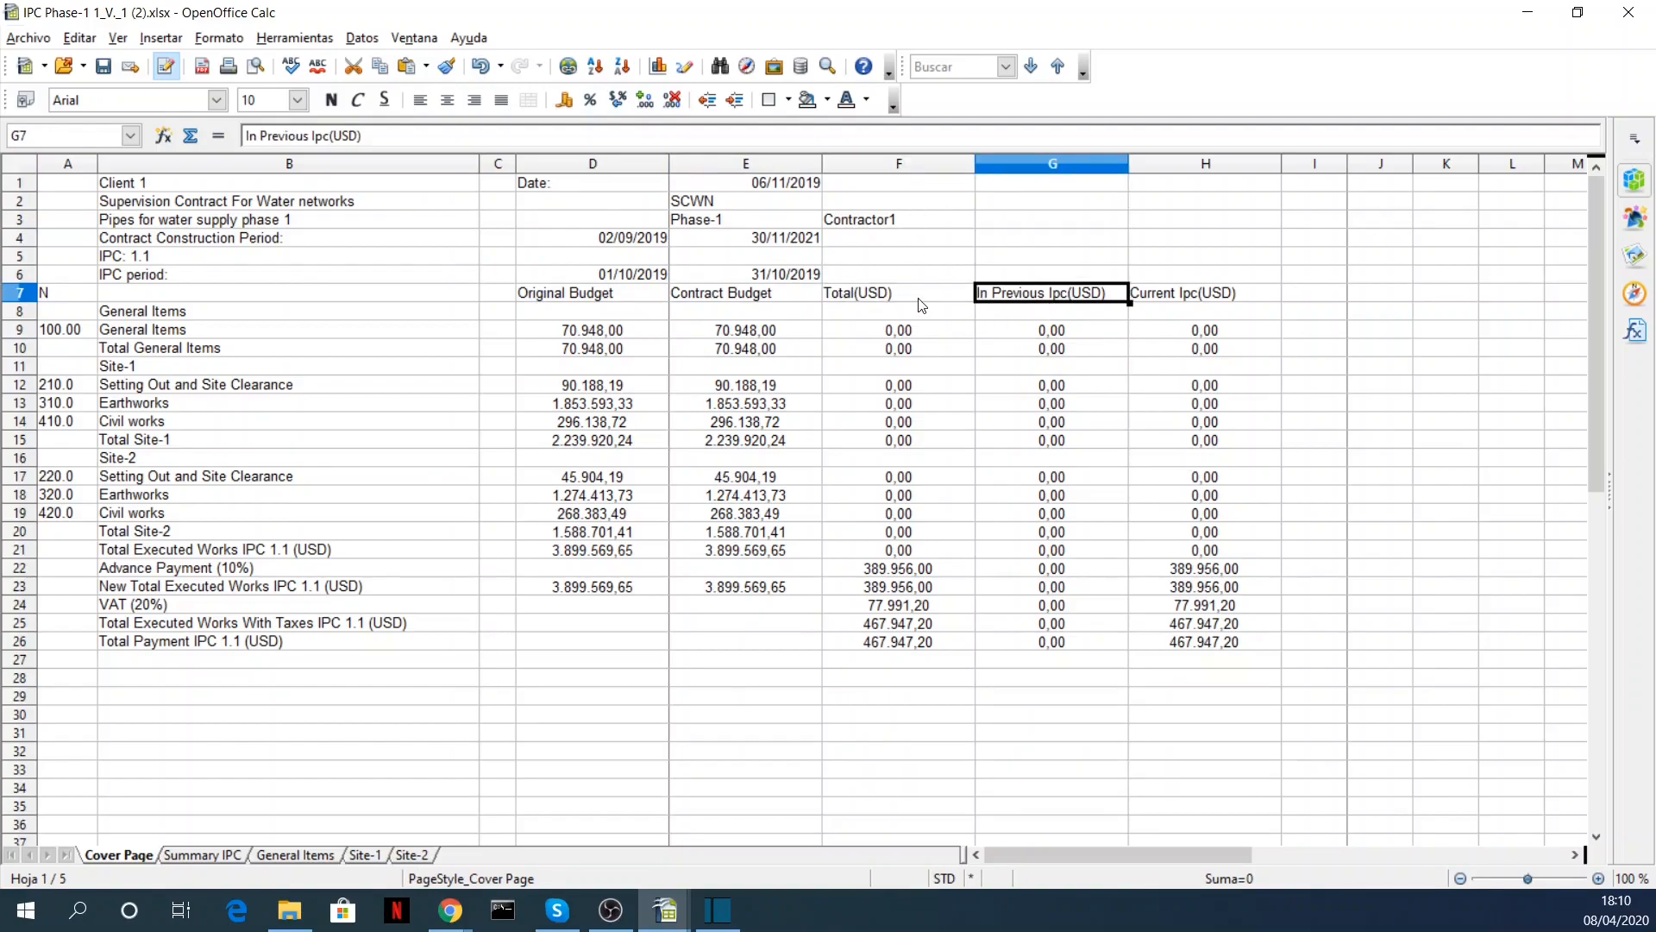
click(1201, 300)
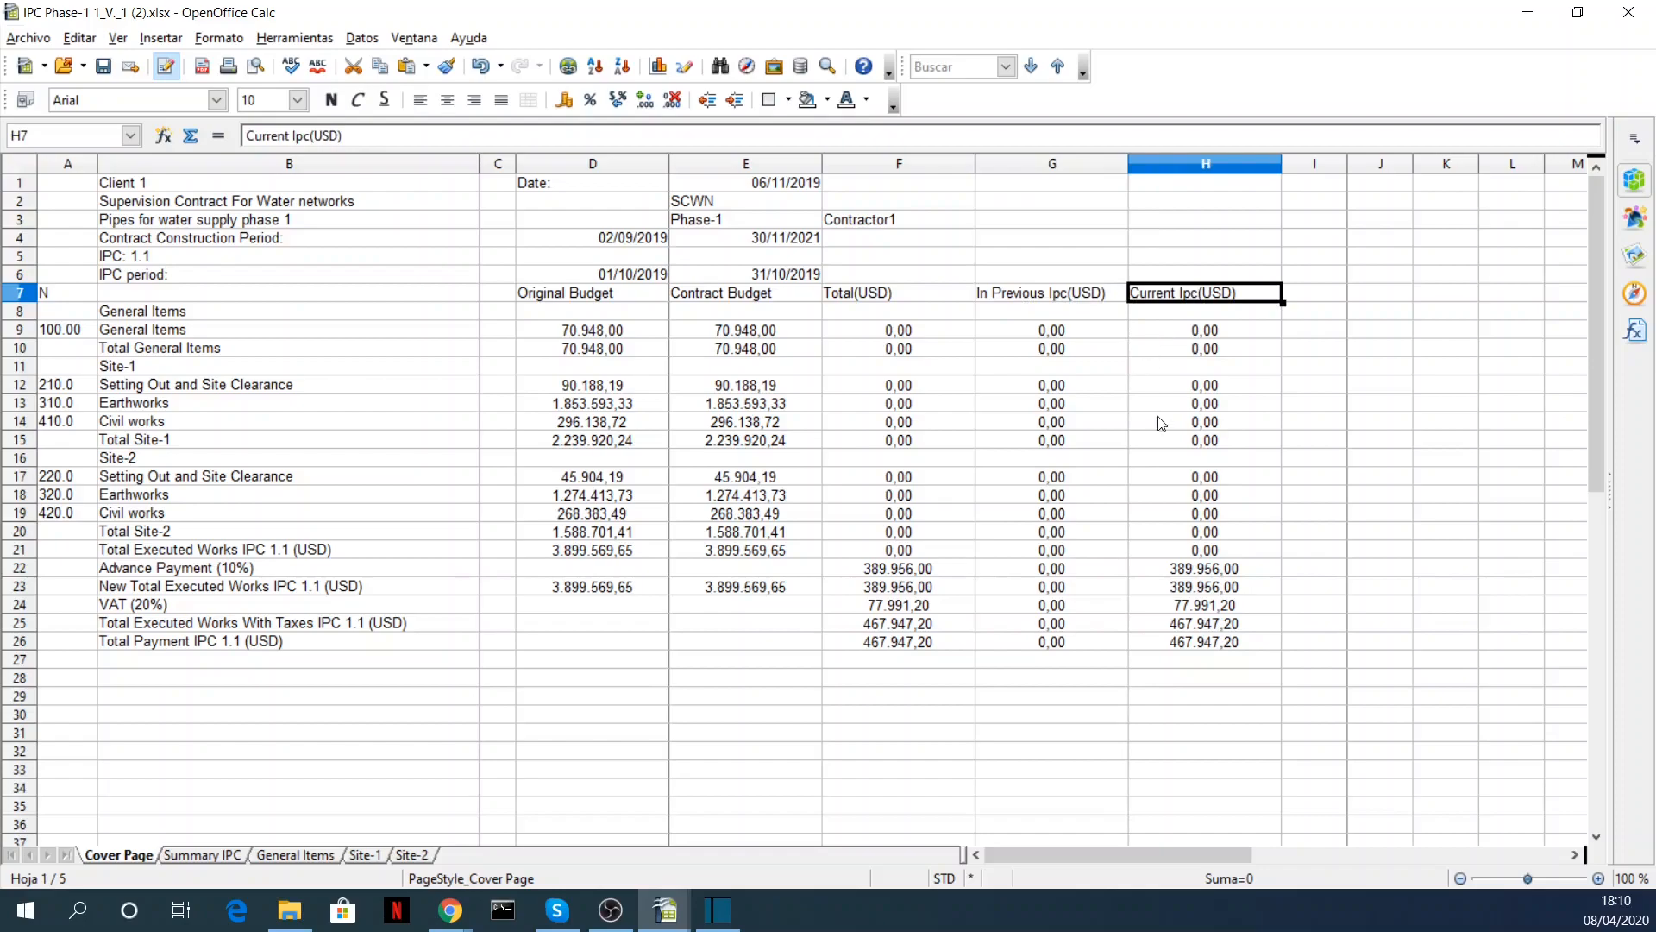
click(1065, 300)
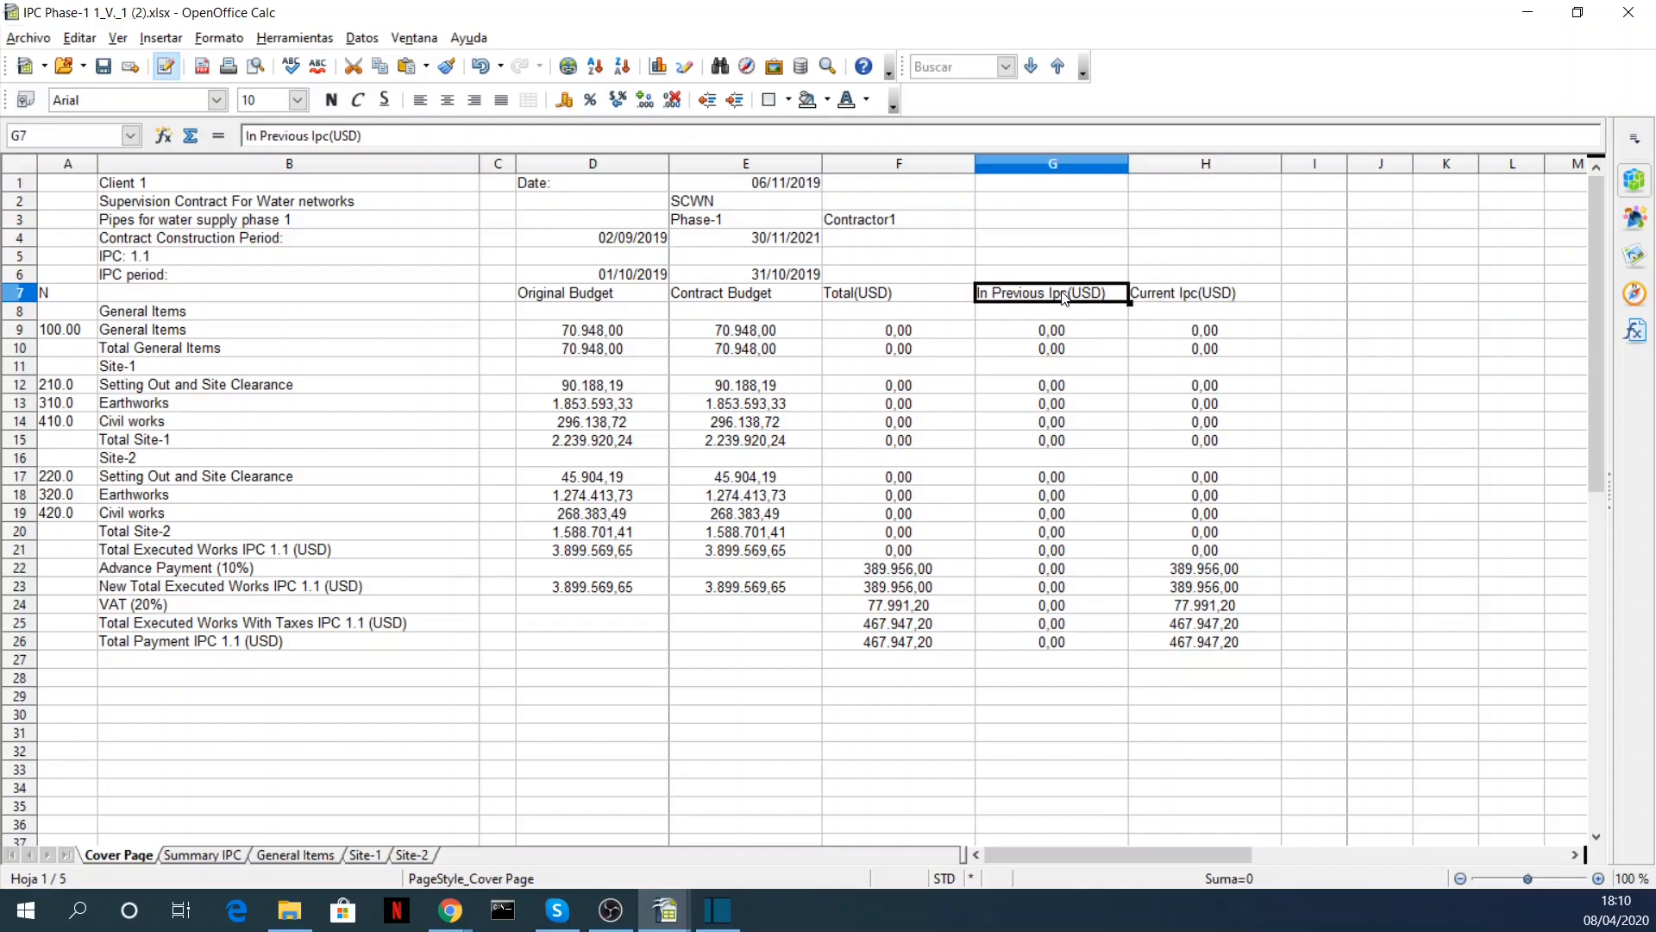
click(159, 258)
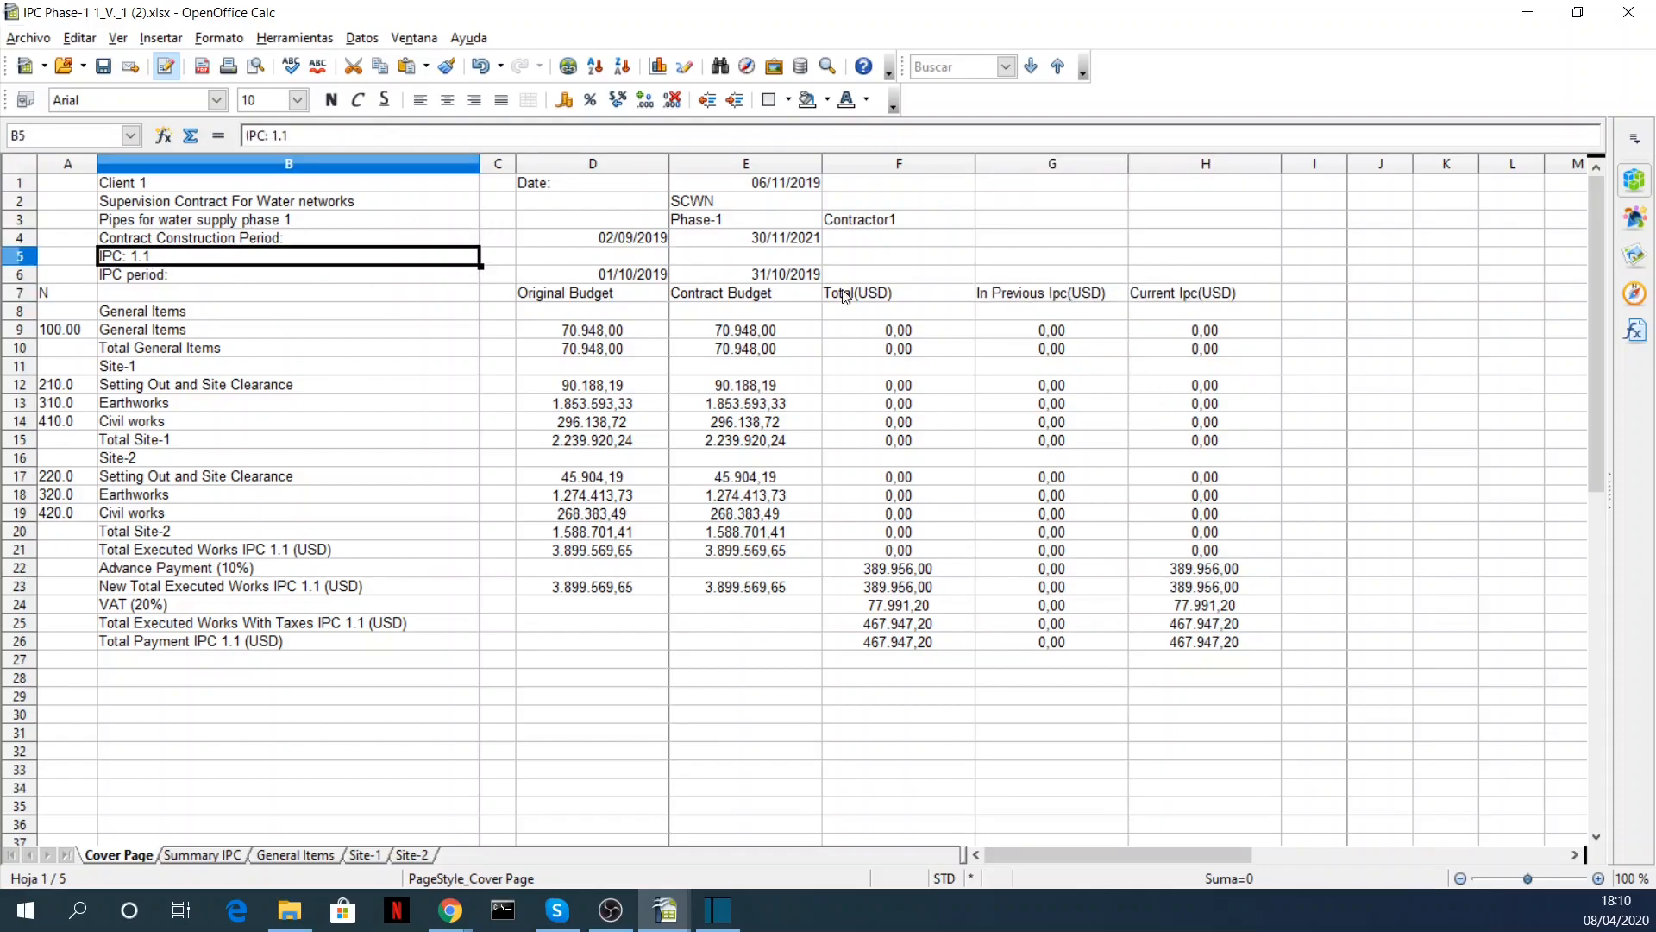
click(992, 299)
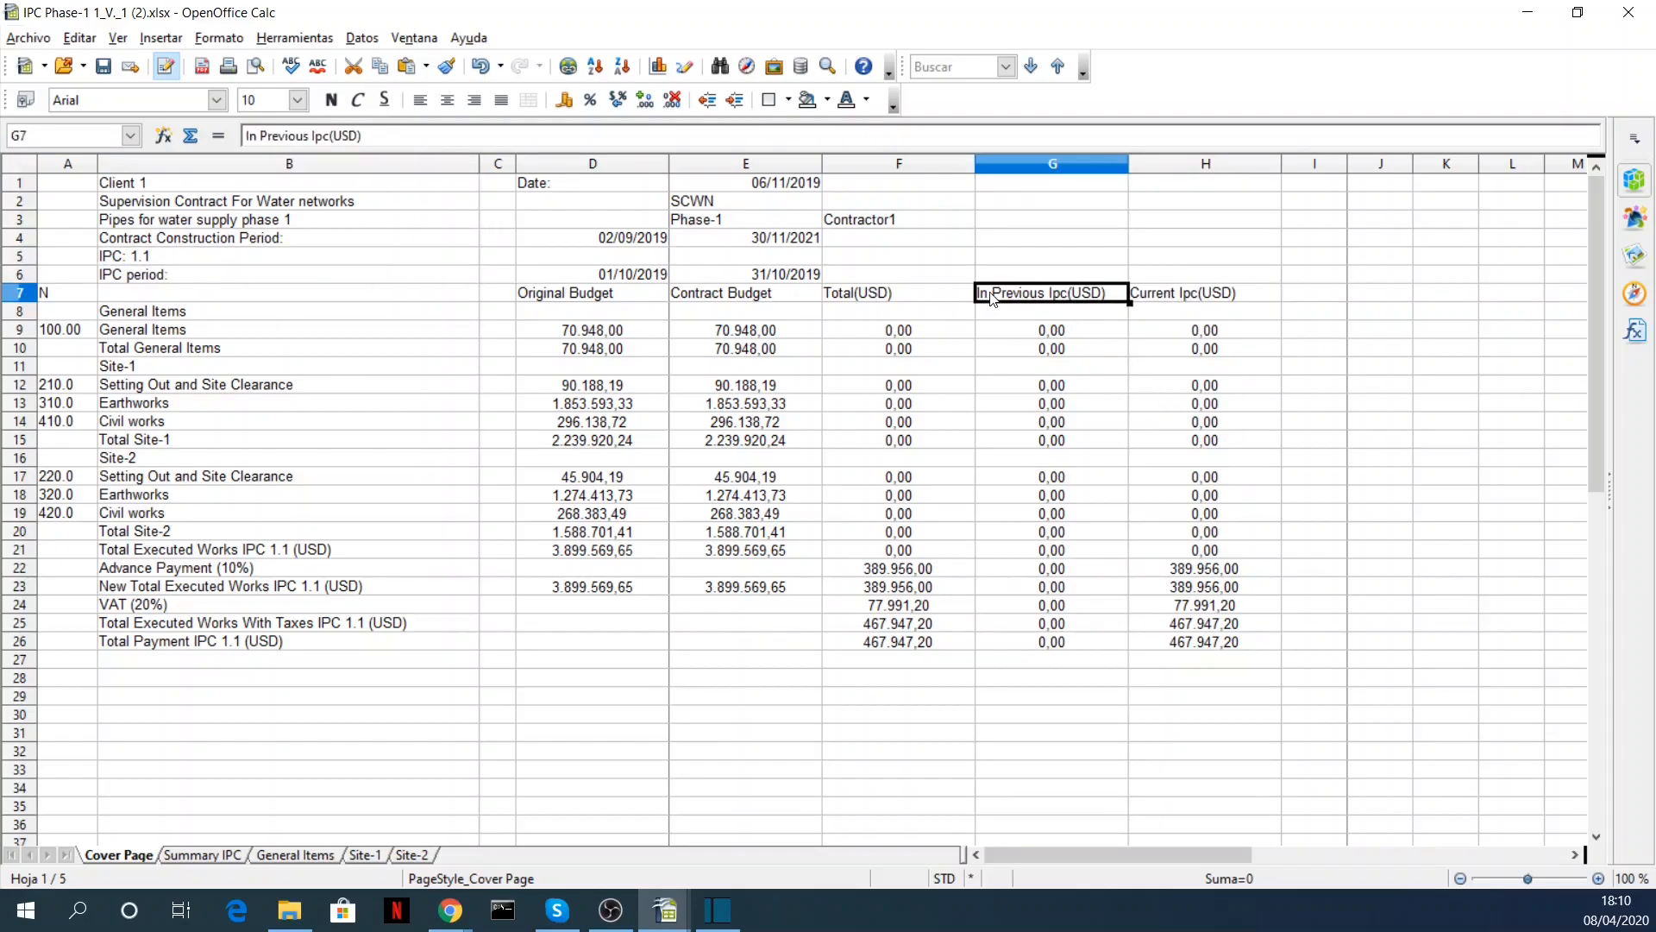
- Examine the Current Ipc column and the Advance Payment (10%) row on the Cover Page
click(1196, 302)
click(1195, 573)
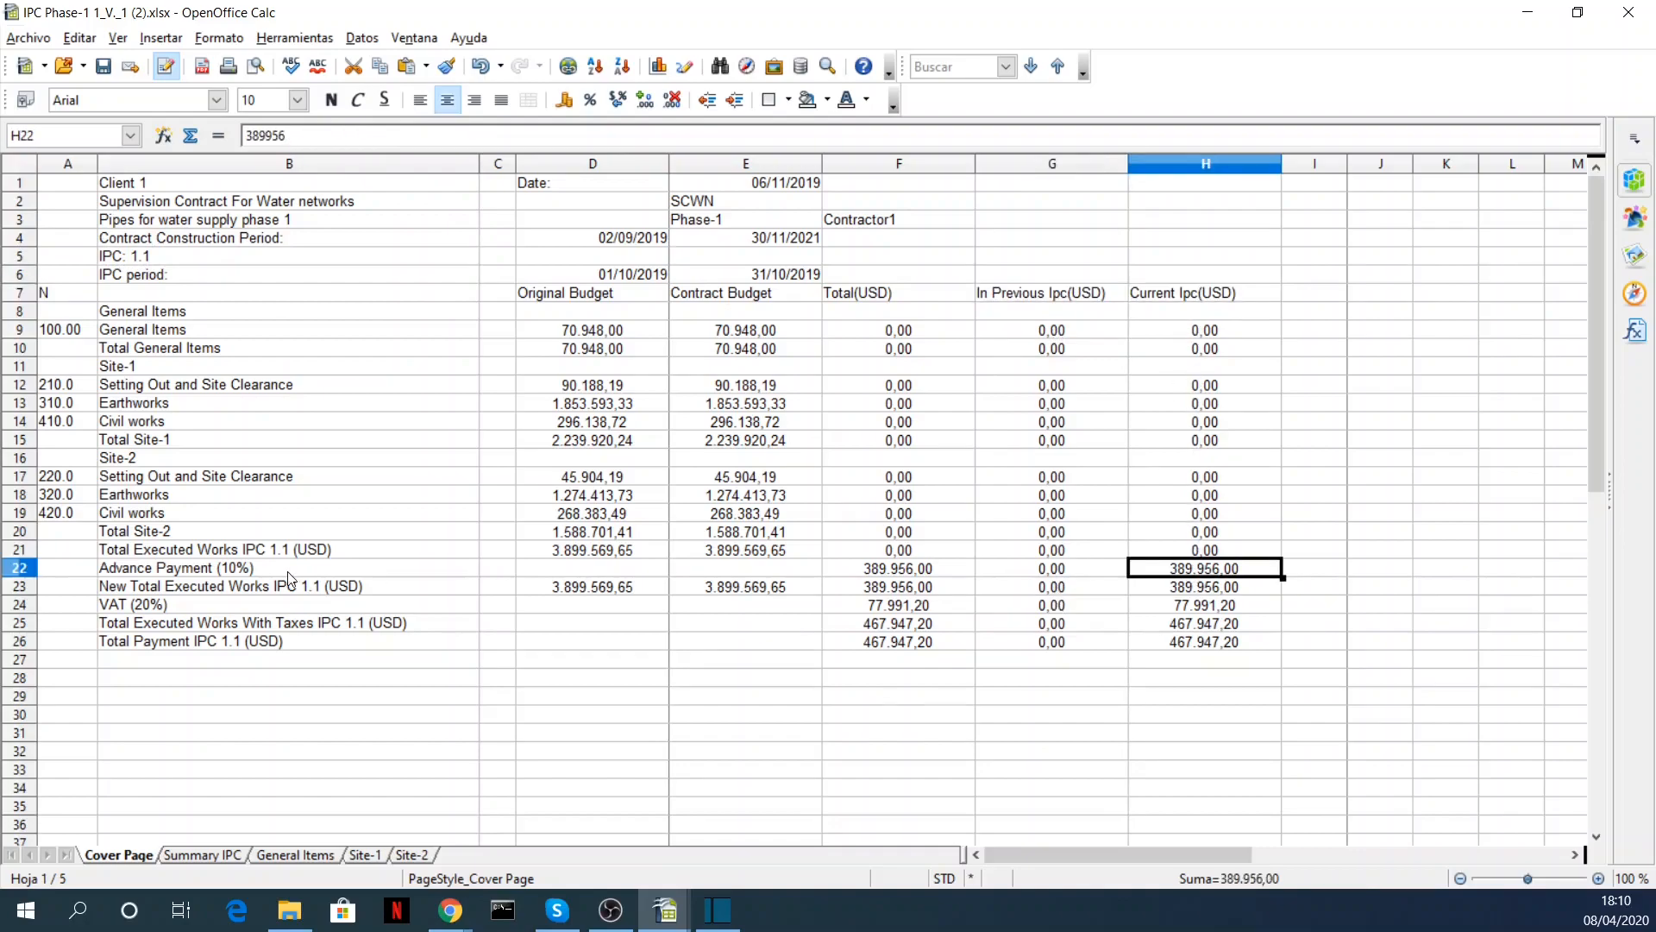
click(215, 571)
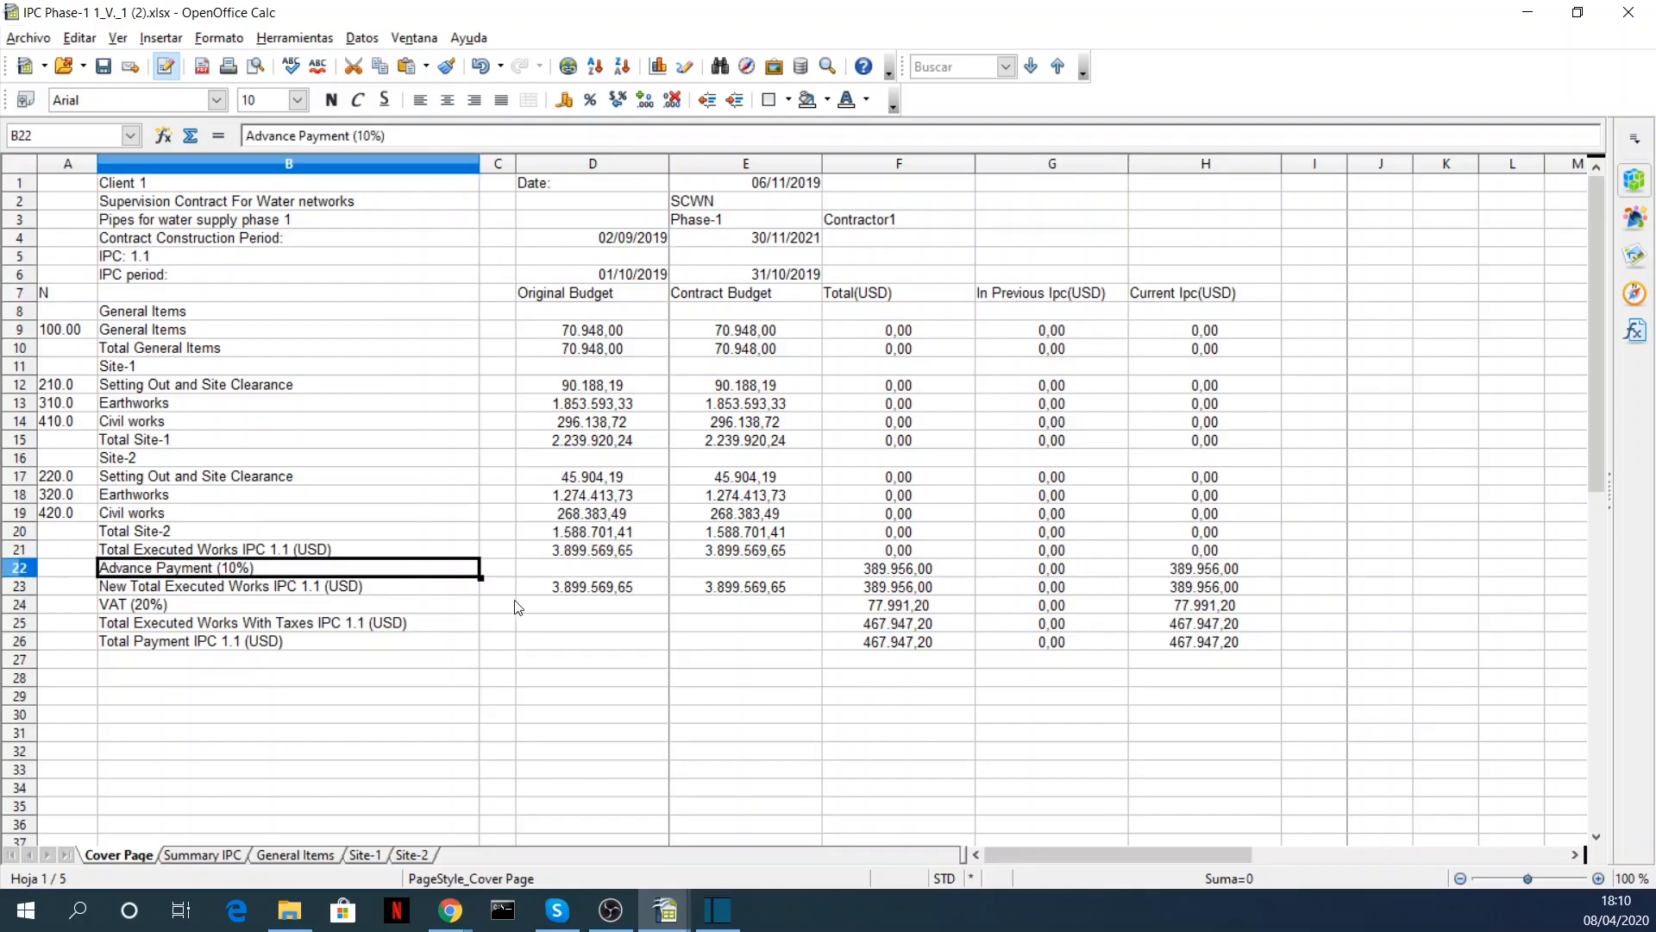
- Narrow the empty column C on the Summary IPC and Site-1 sheets, and the Measurement Units column on Site-1
click(207, 855)
drag(860, 163, 565, 163)
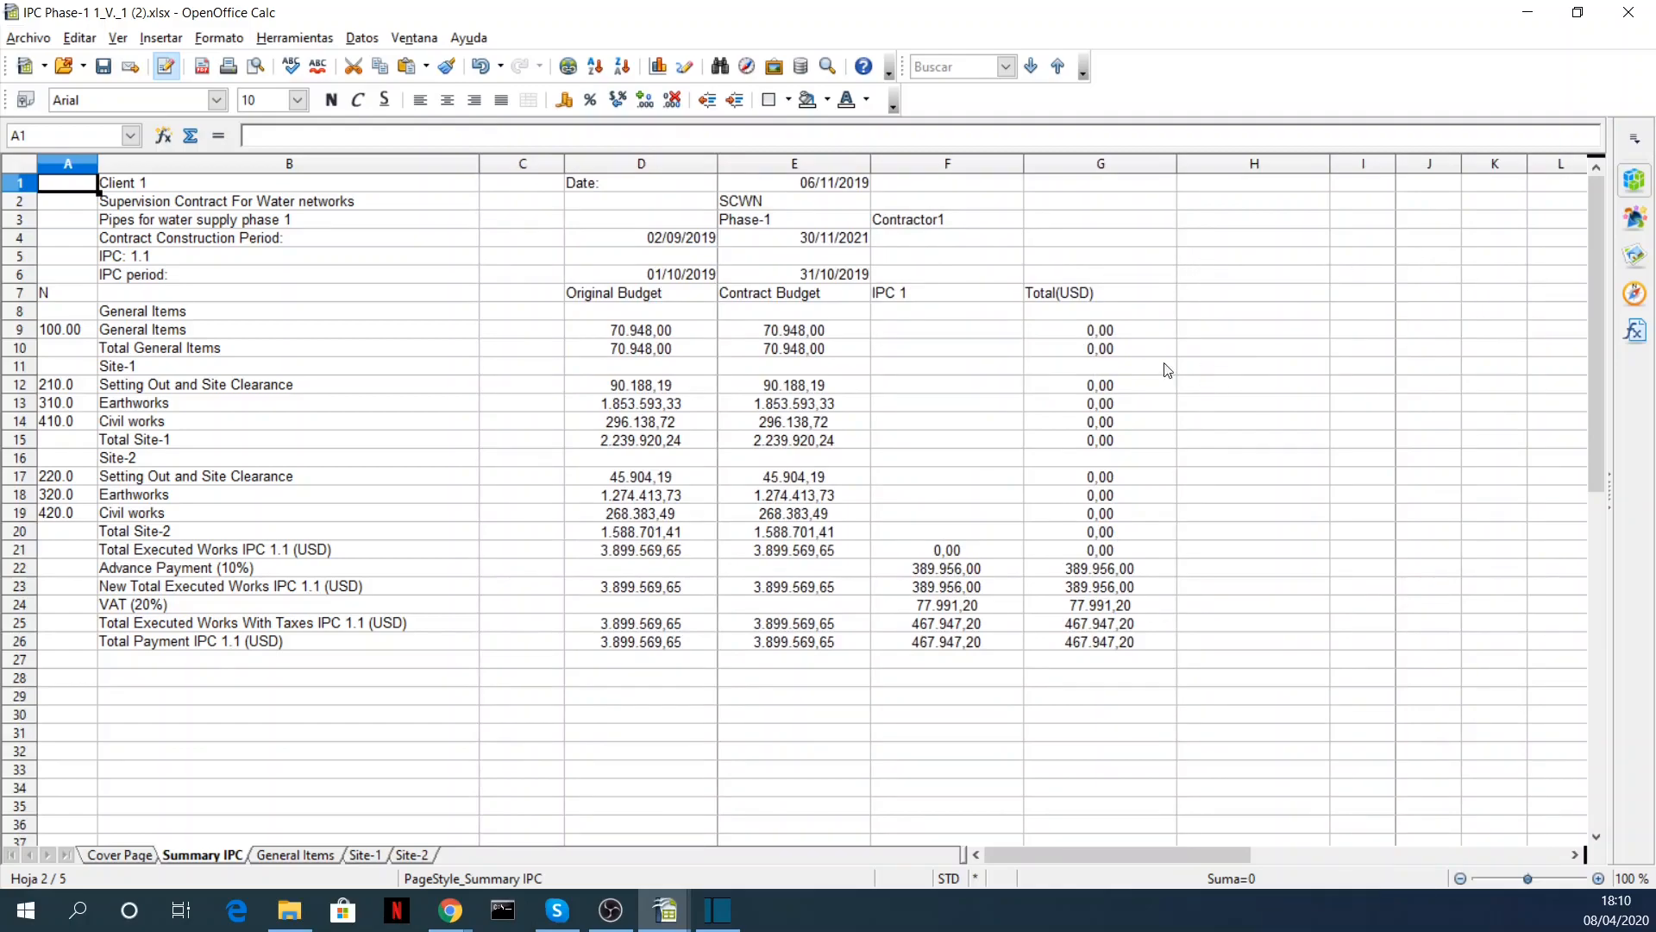
click(384, 854)
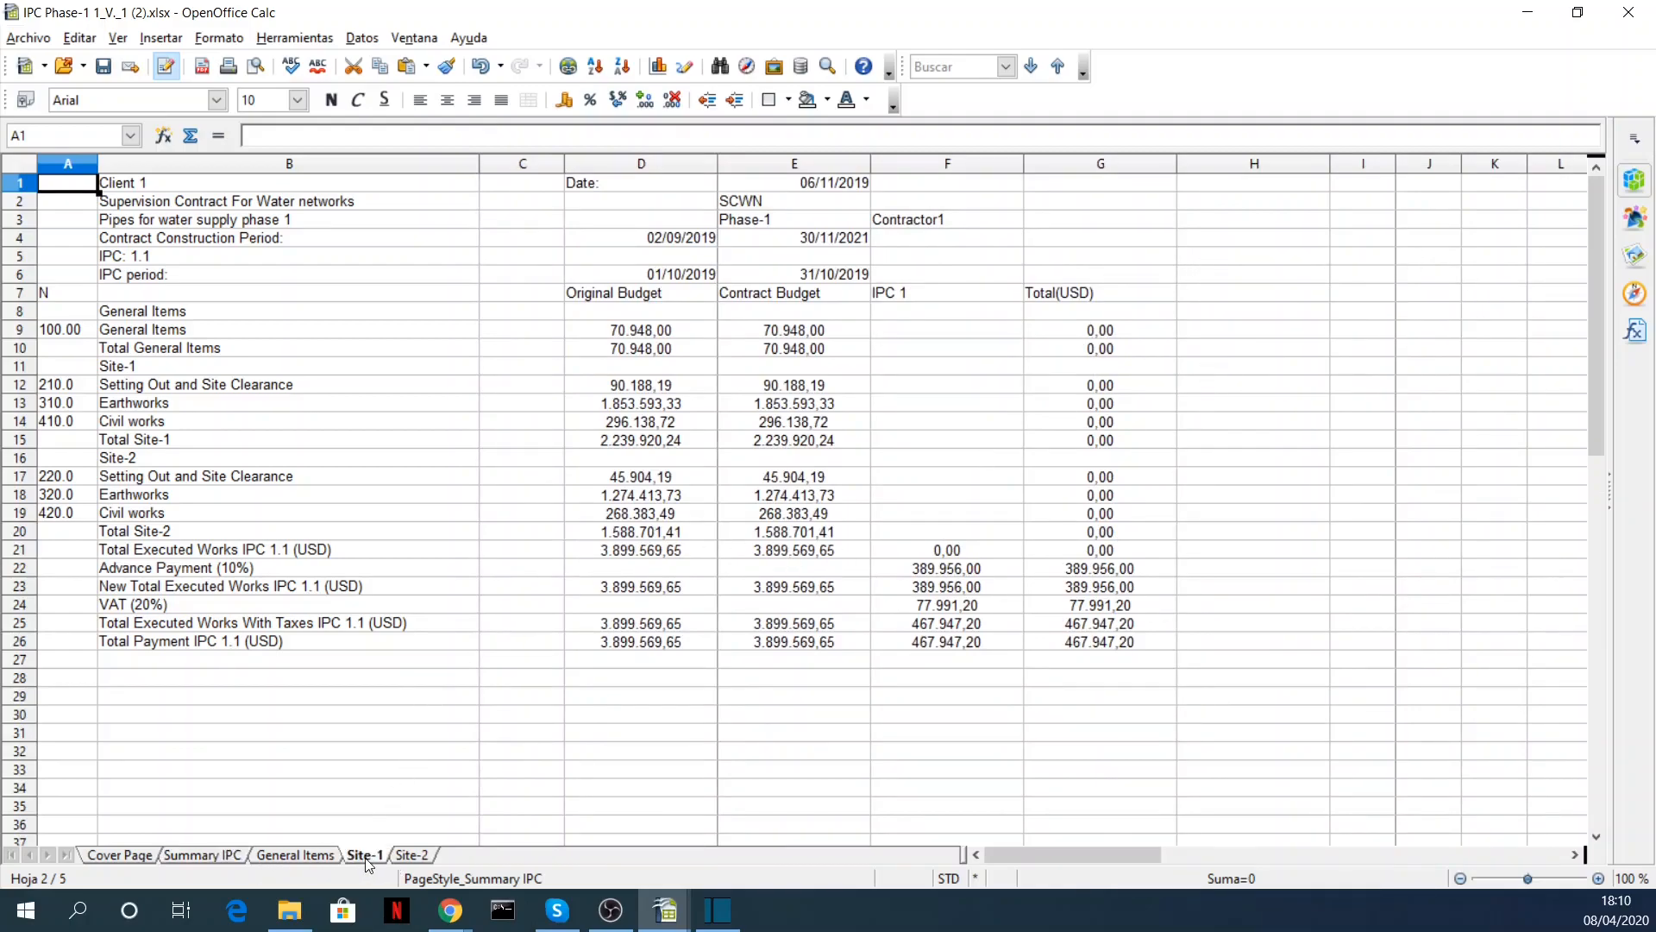
drag(861, 162, 556, 158)
scroll(984, 336, down, 3)
scroll(962, 345, up, 3)
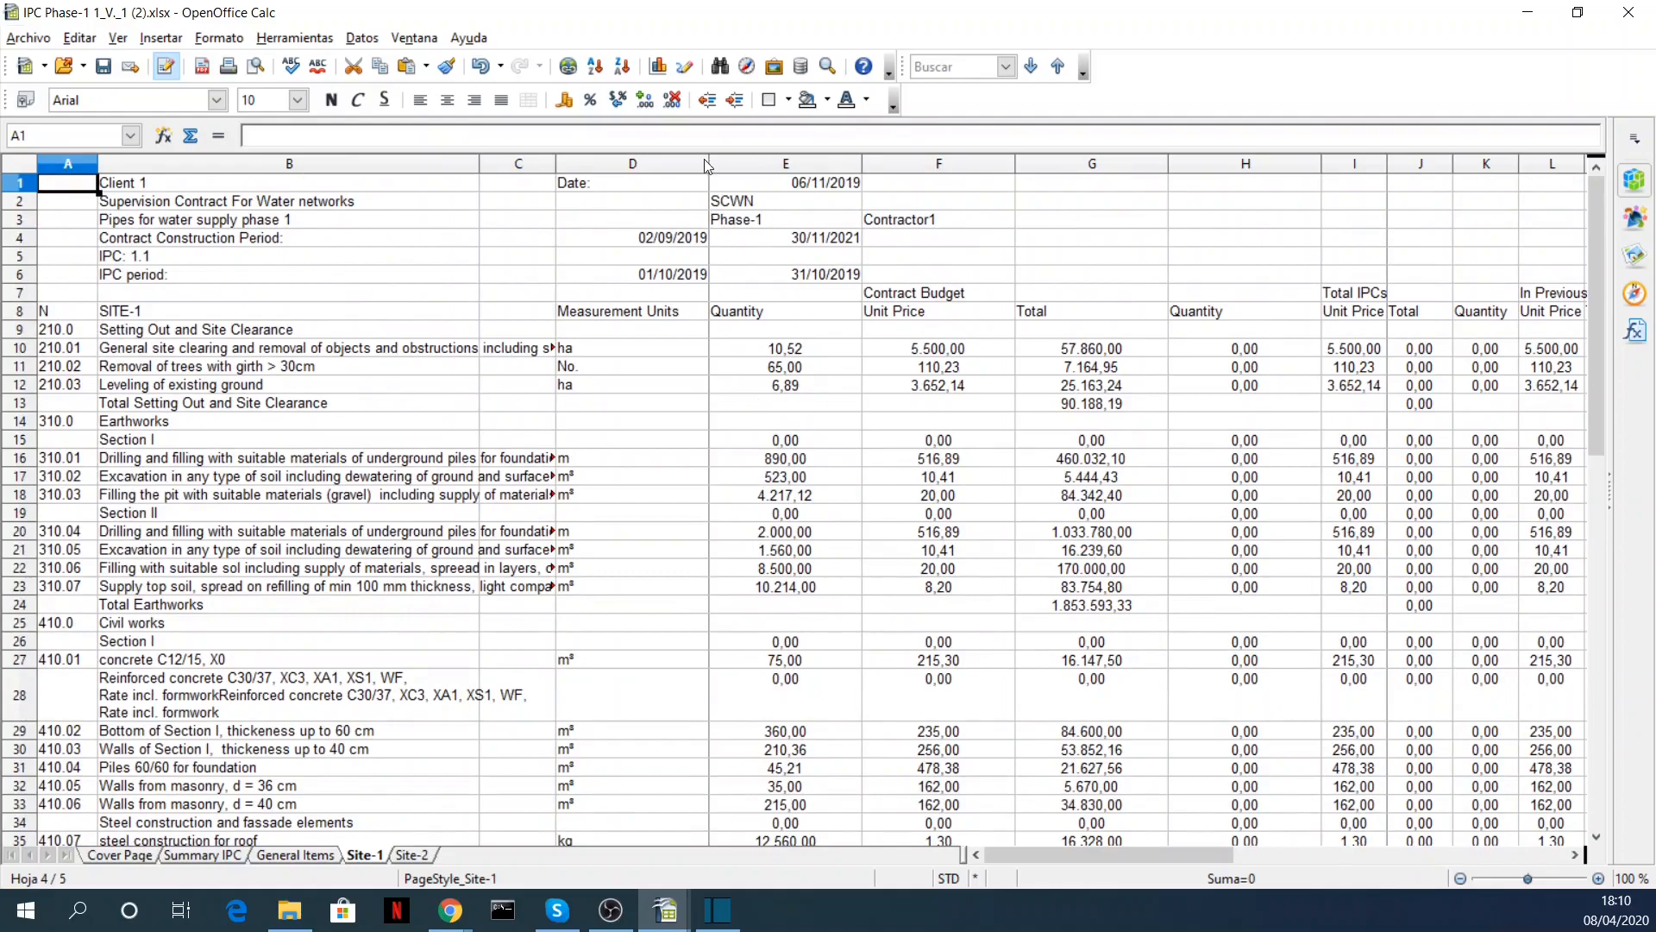
drag(708, 160, 680, 160)
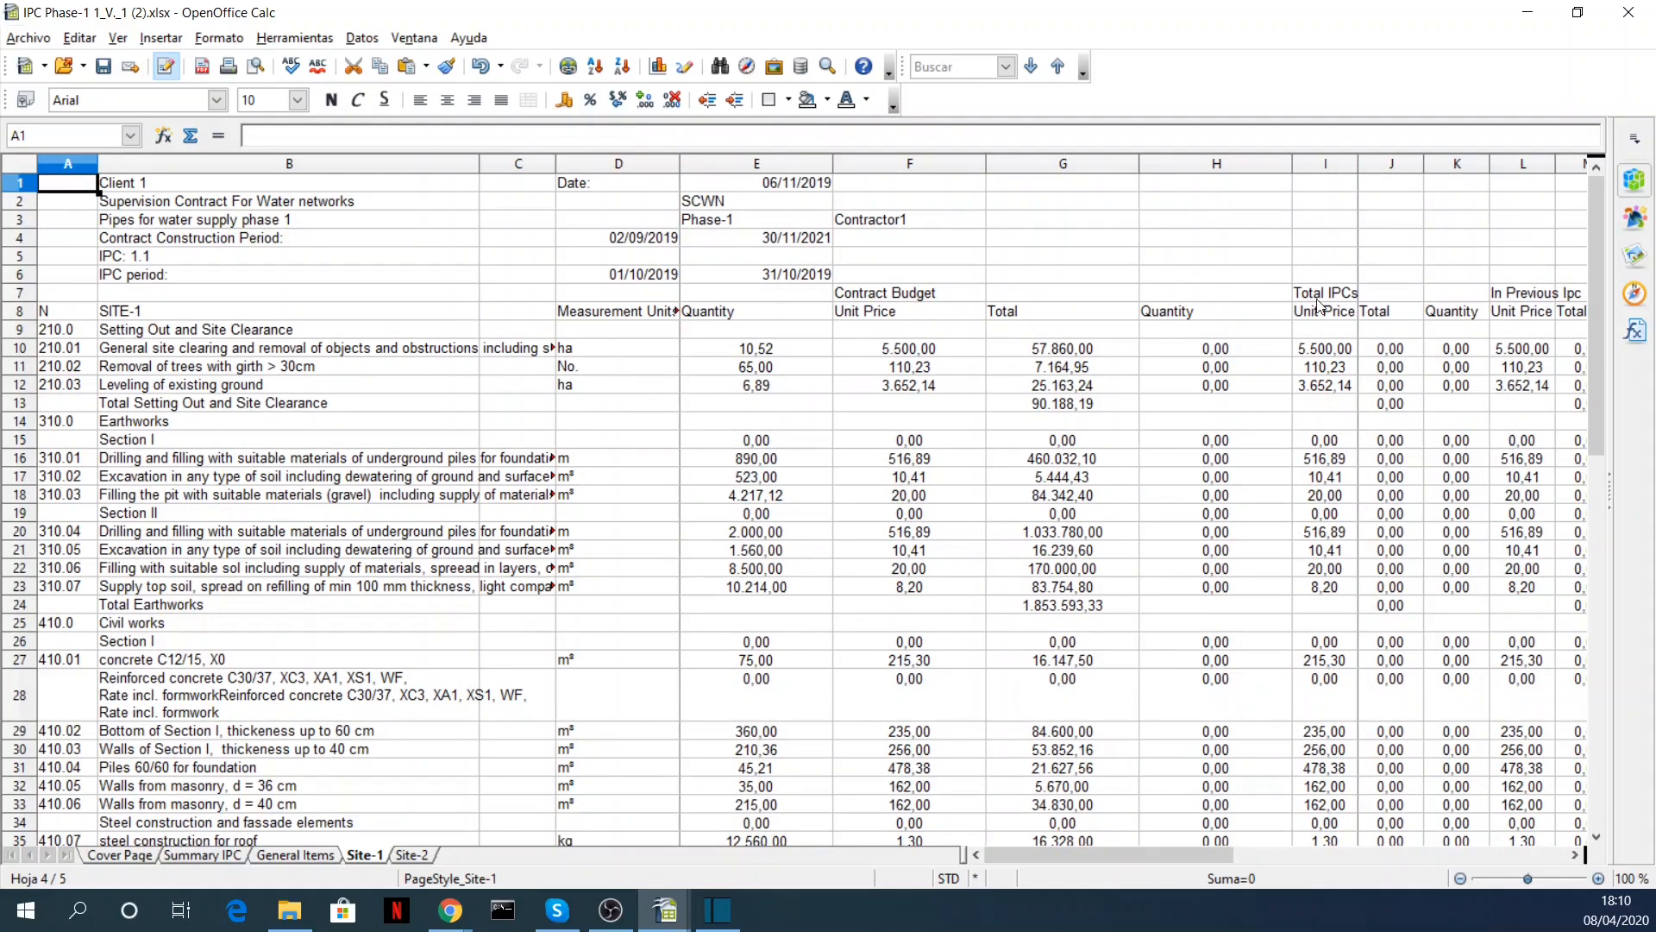
- Examine the Site-1 item rows across the Contract Budget, Total IPCs, In Previous Ipc and Current Ipc columns
drag(1042, 856, 1149, 858)
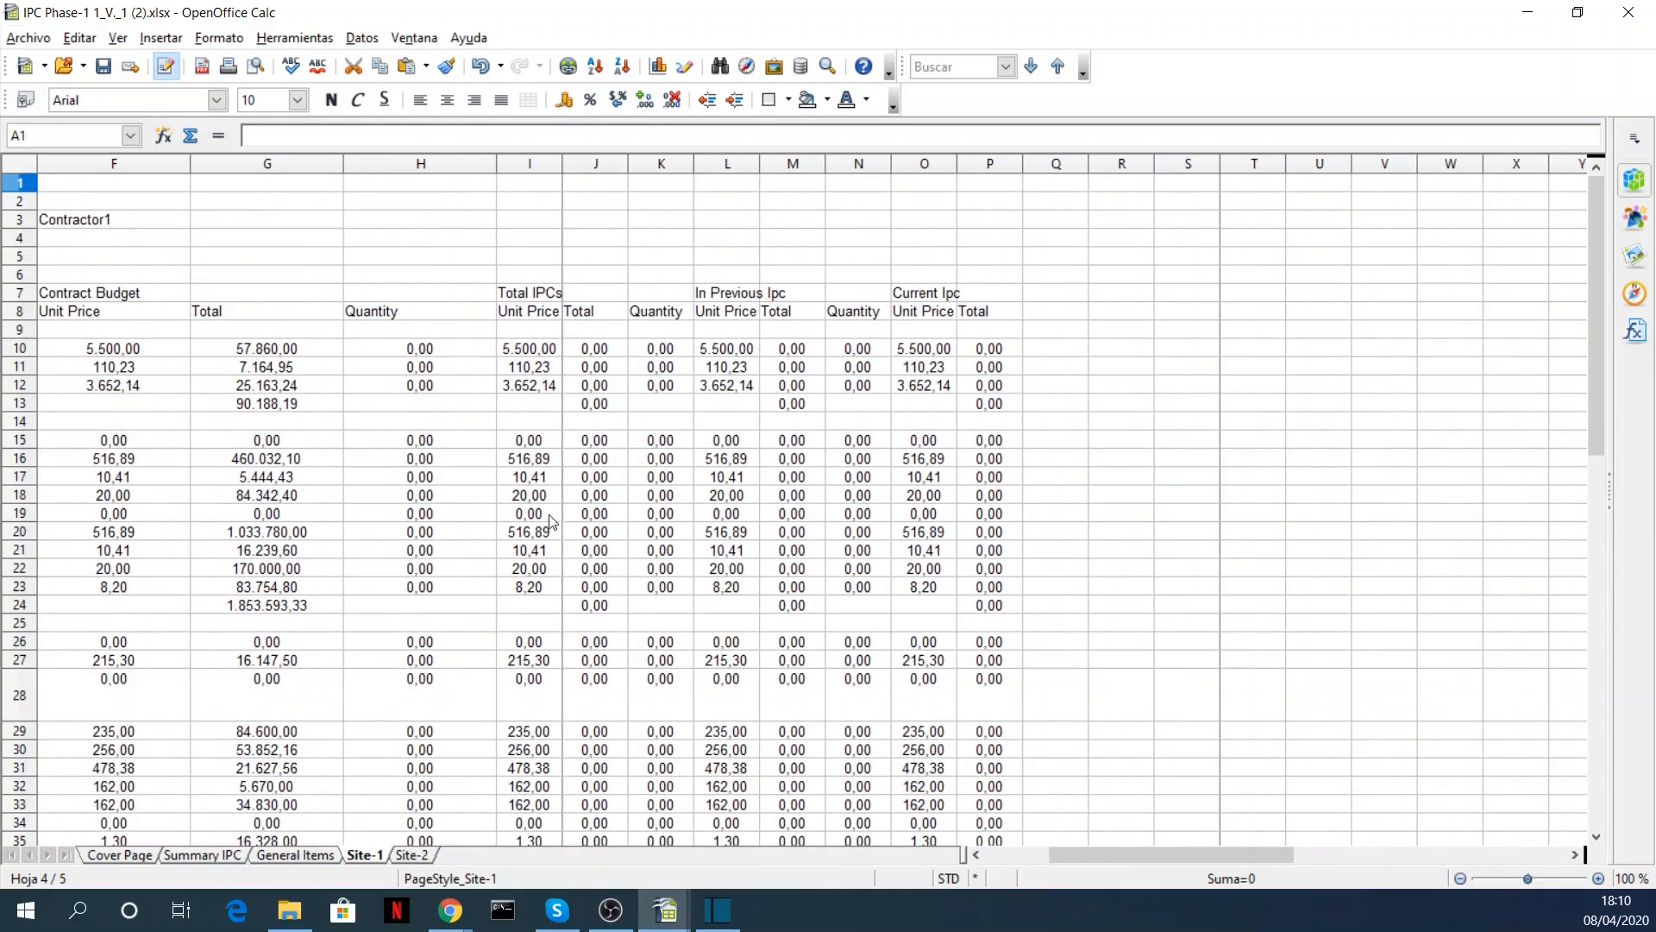
drag(1089, 853, 1018, 854)
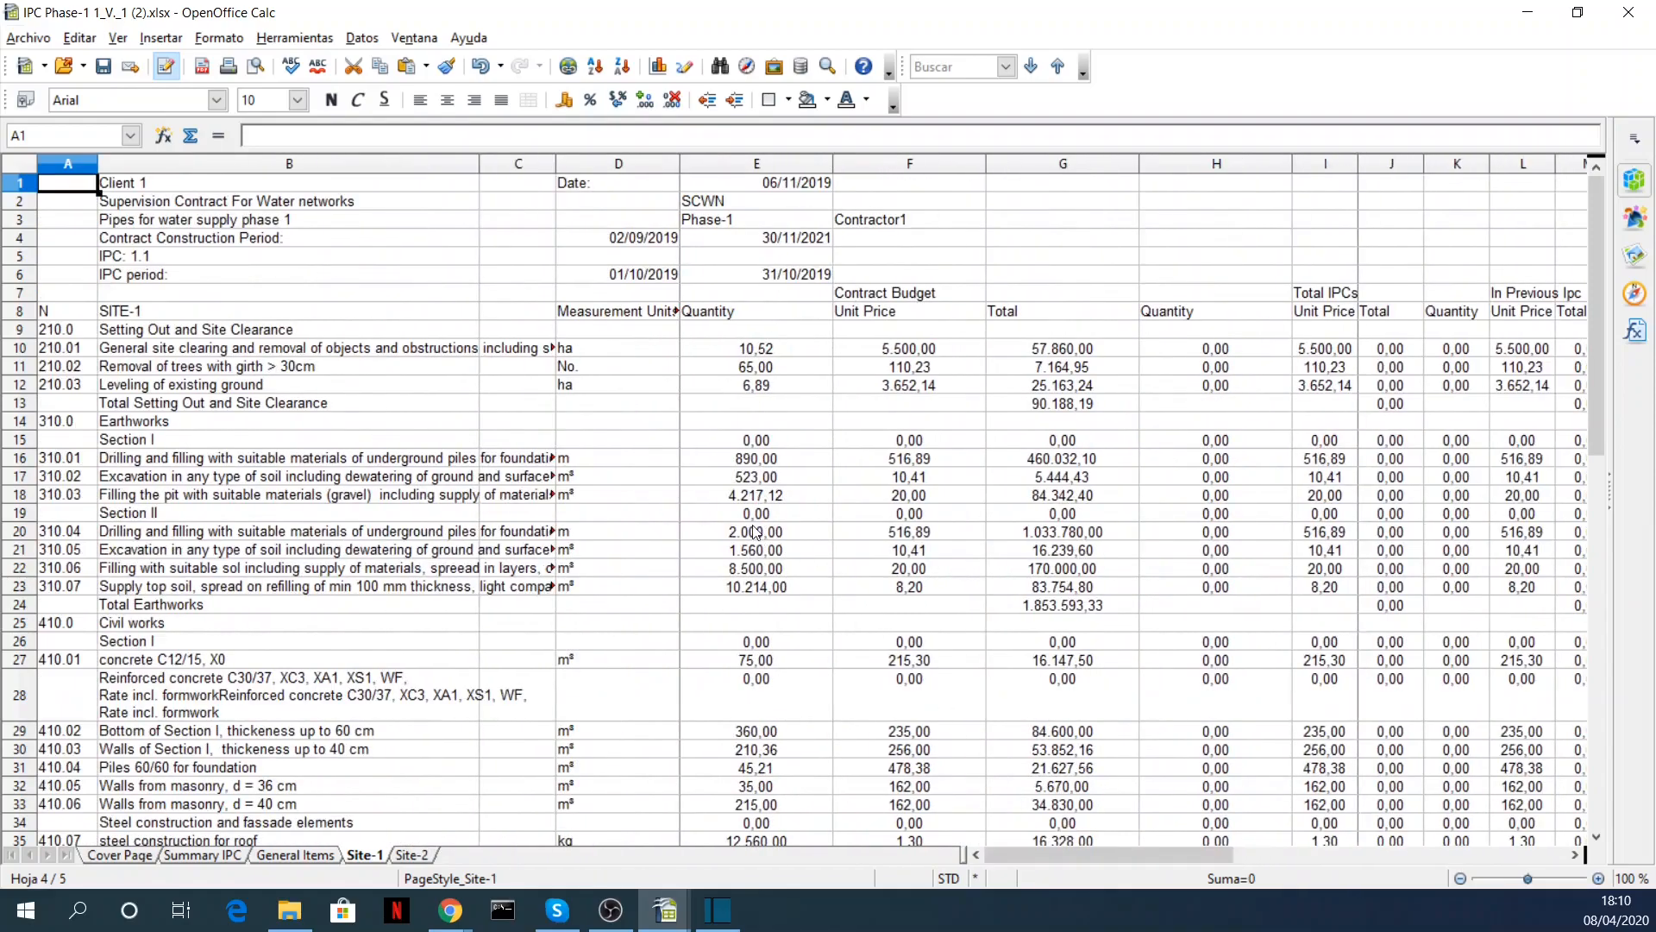
scroll(699, 568, down, 2)
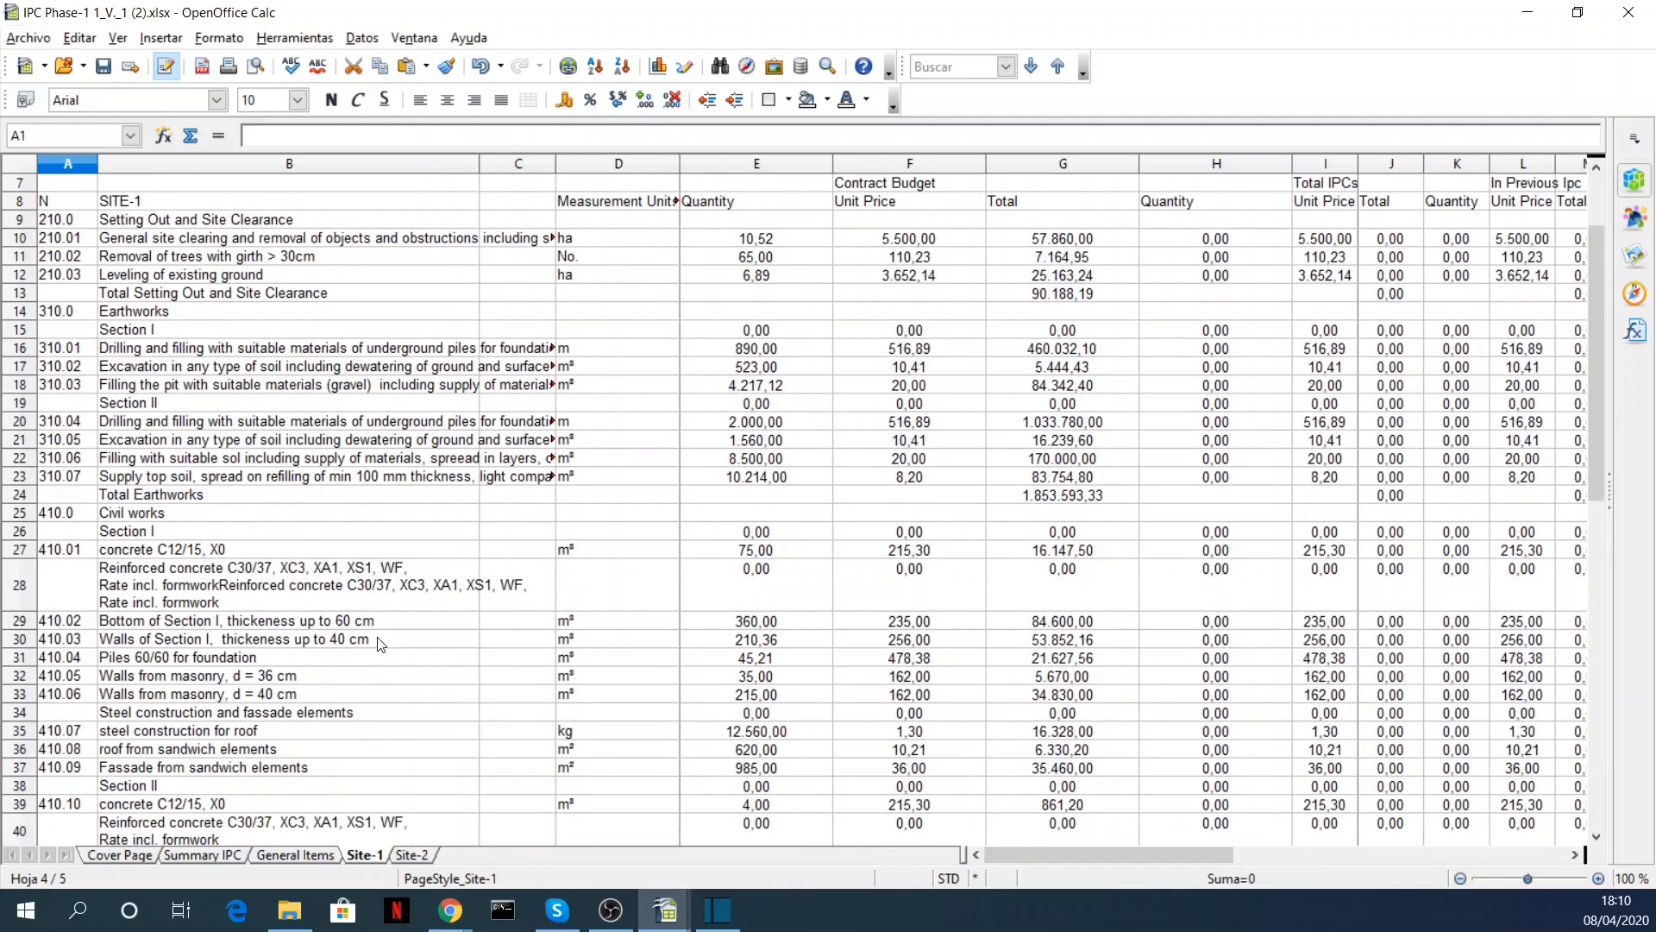
- Compare the payment breakdown on the SURE IPC page in Chrome with the Cover Page of the exported spreadsheet in OpenOffice Calc
mouse_move(448, 923)
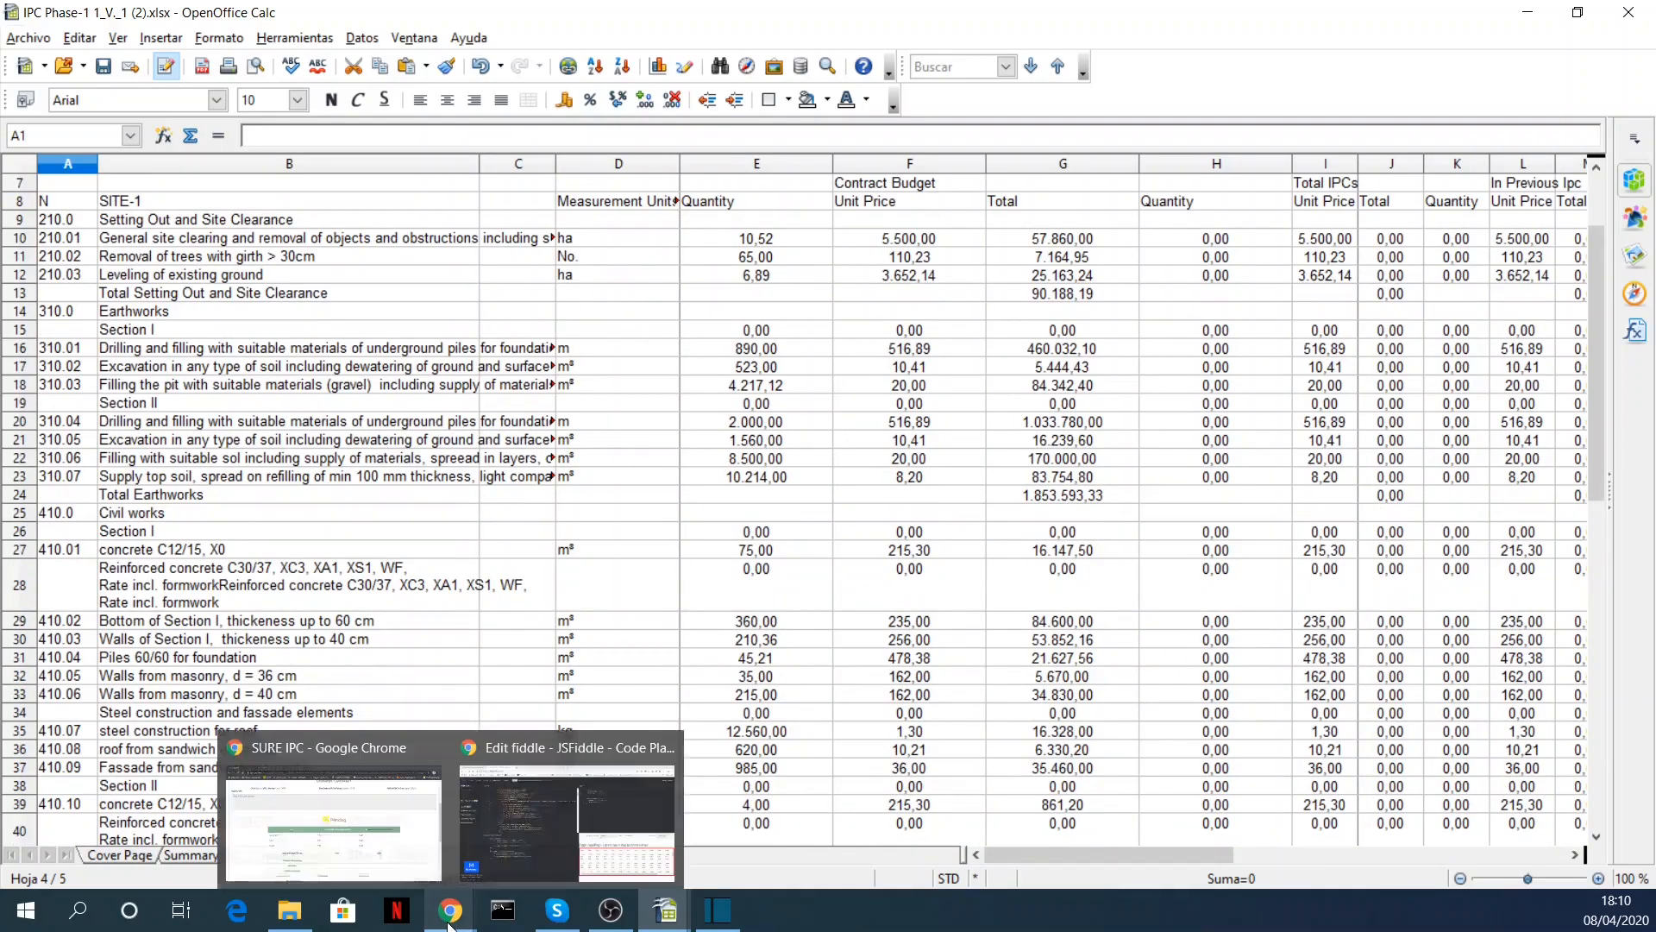
click(393, 858)
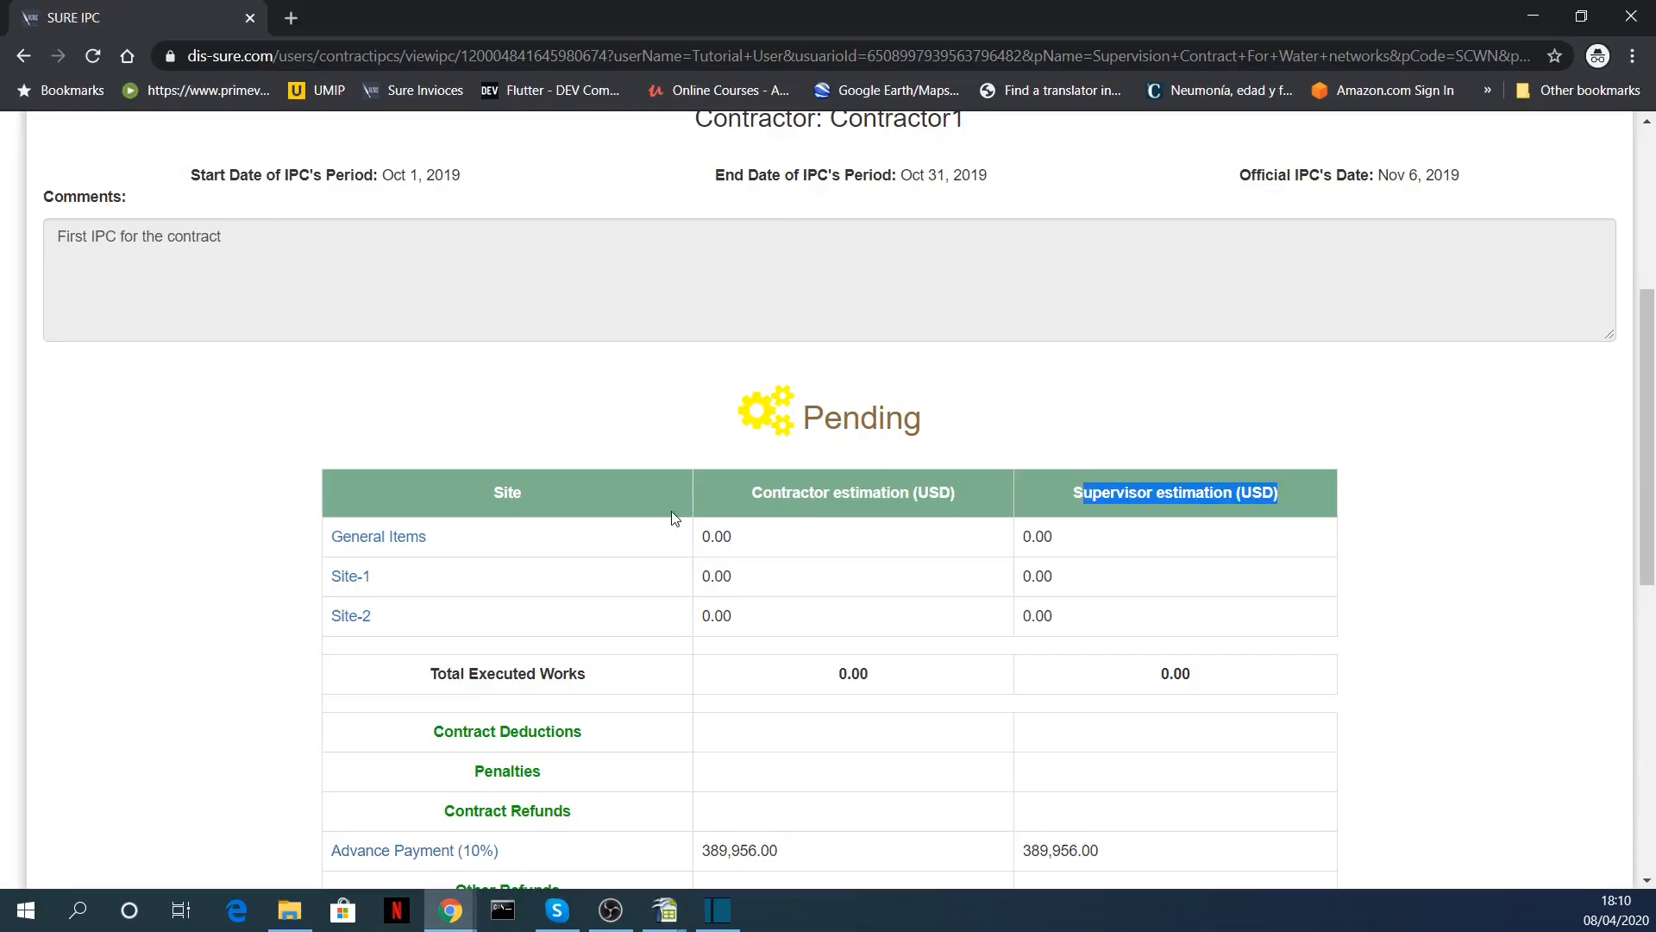
scroll(676, 483, up, 5)
scroll(665, 492, down, 7)
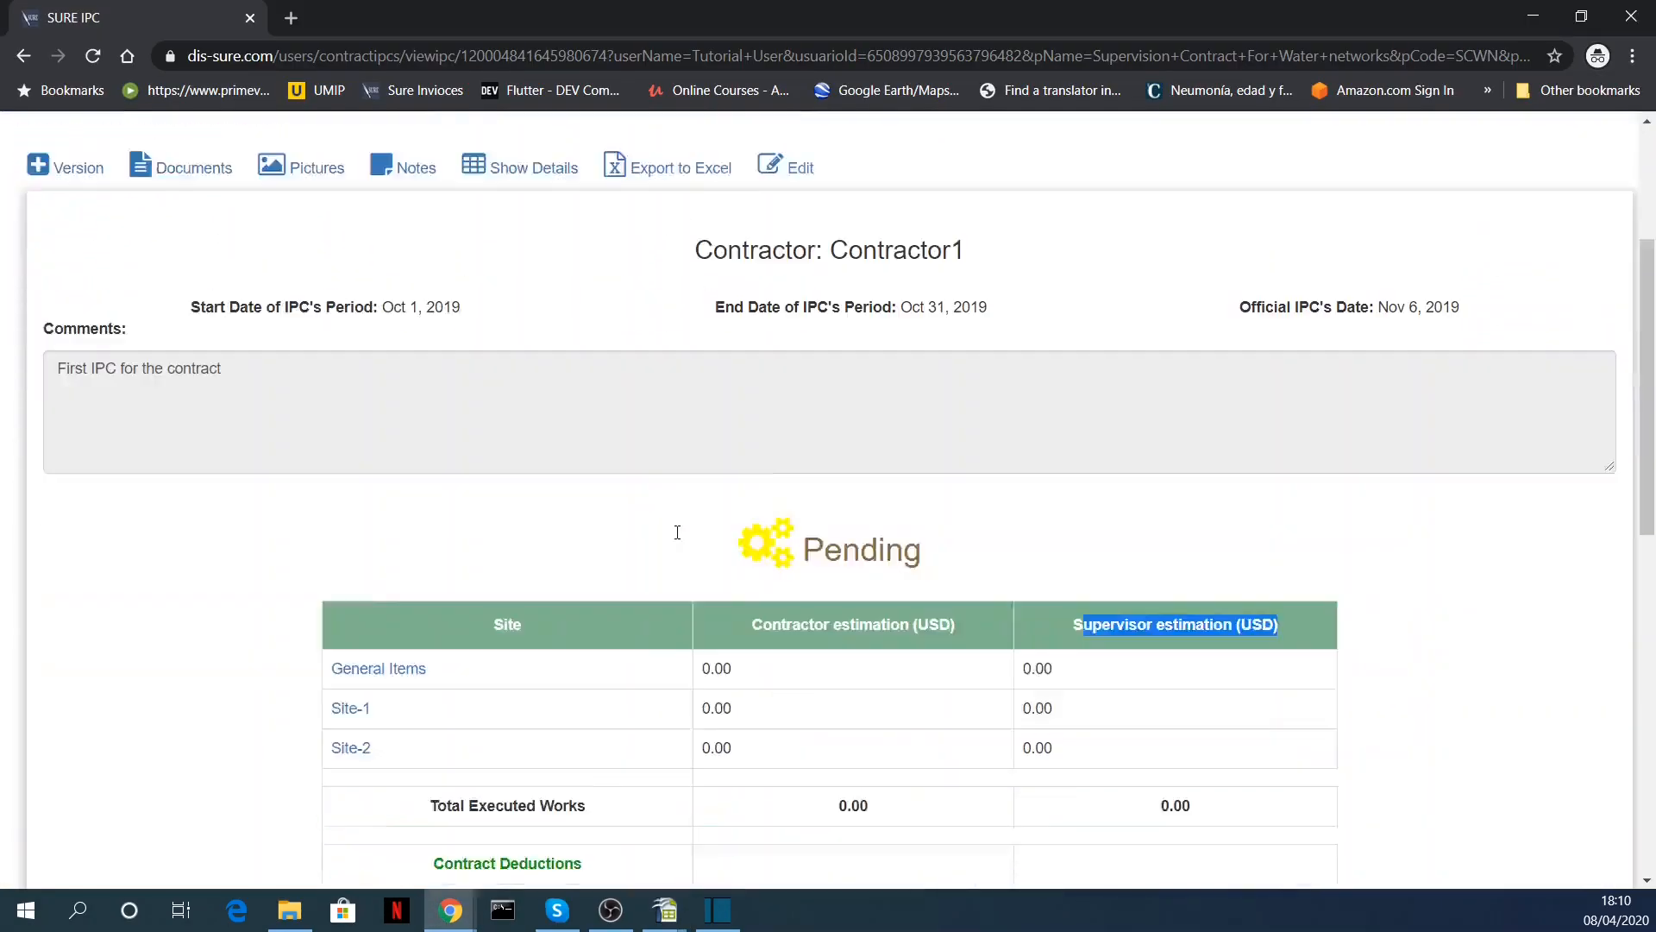
scroll(681, 571, down, 4)
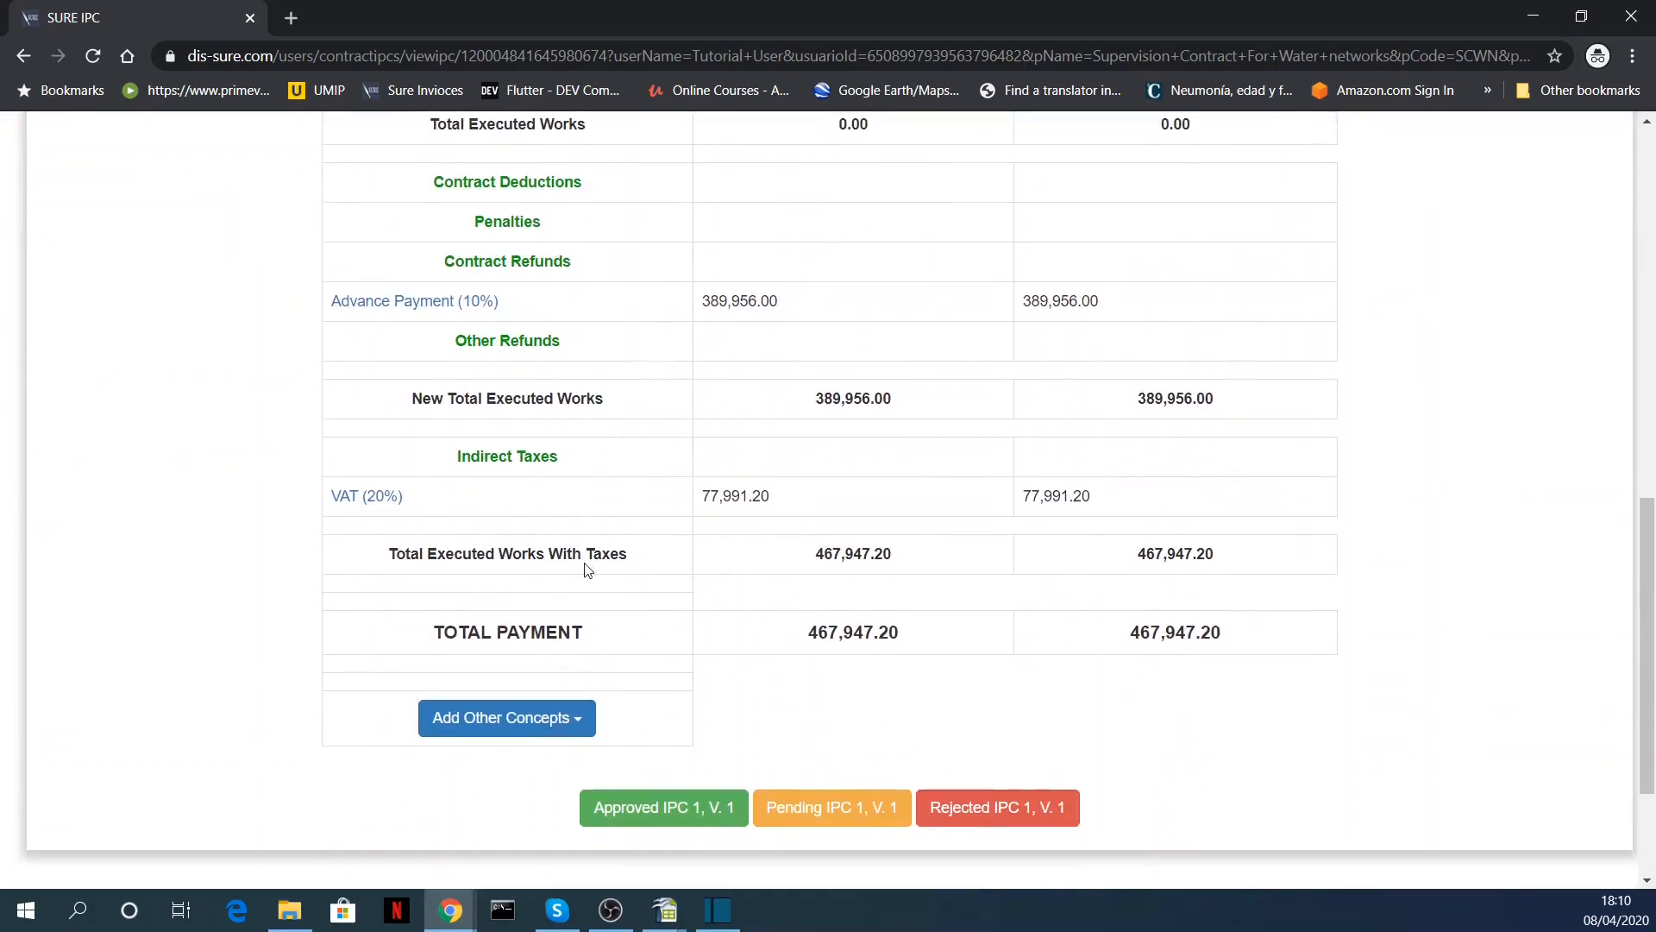
mouse_move(664, 913)
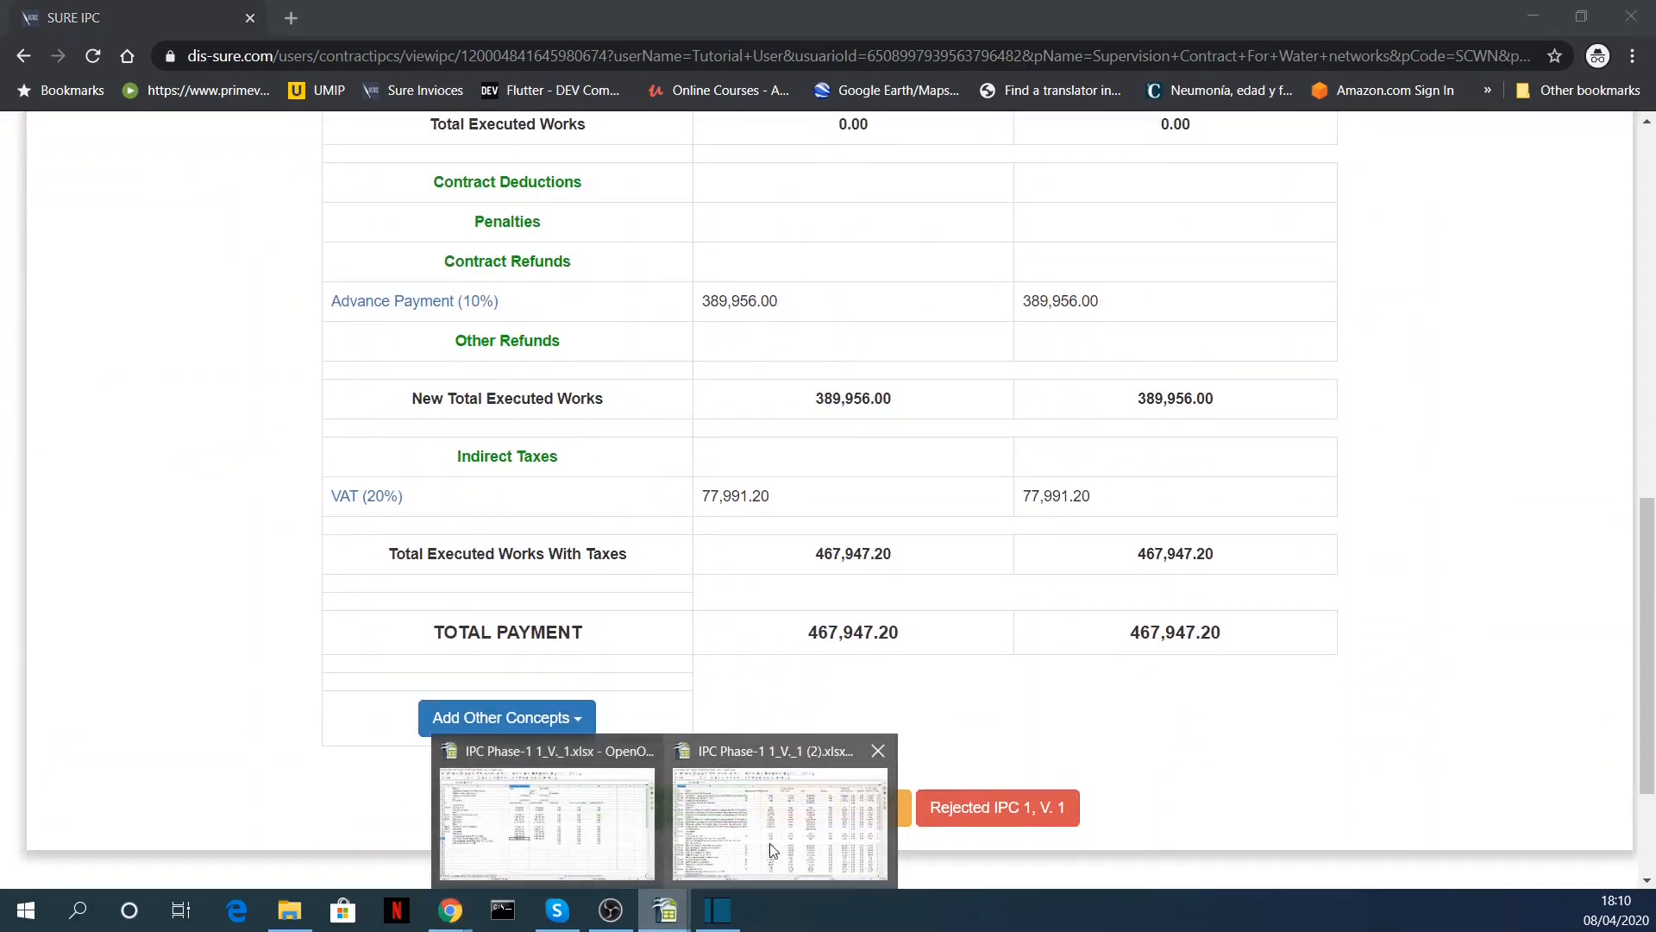
click(762, 850)
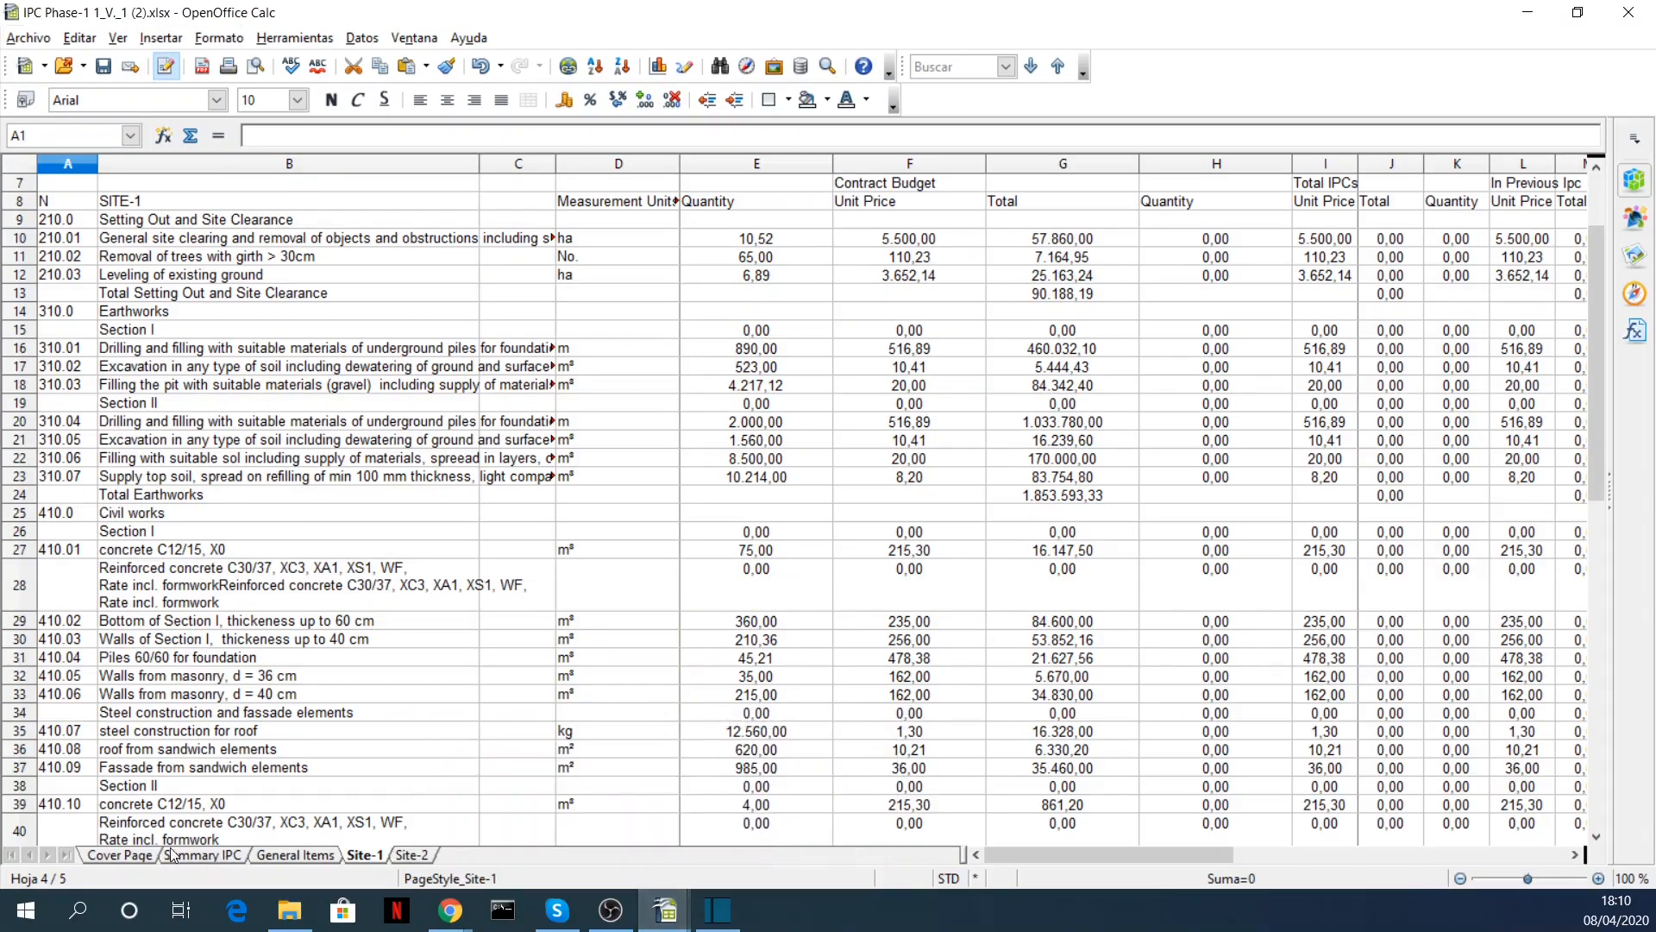
click(127, 854)
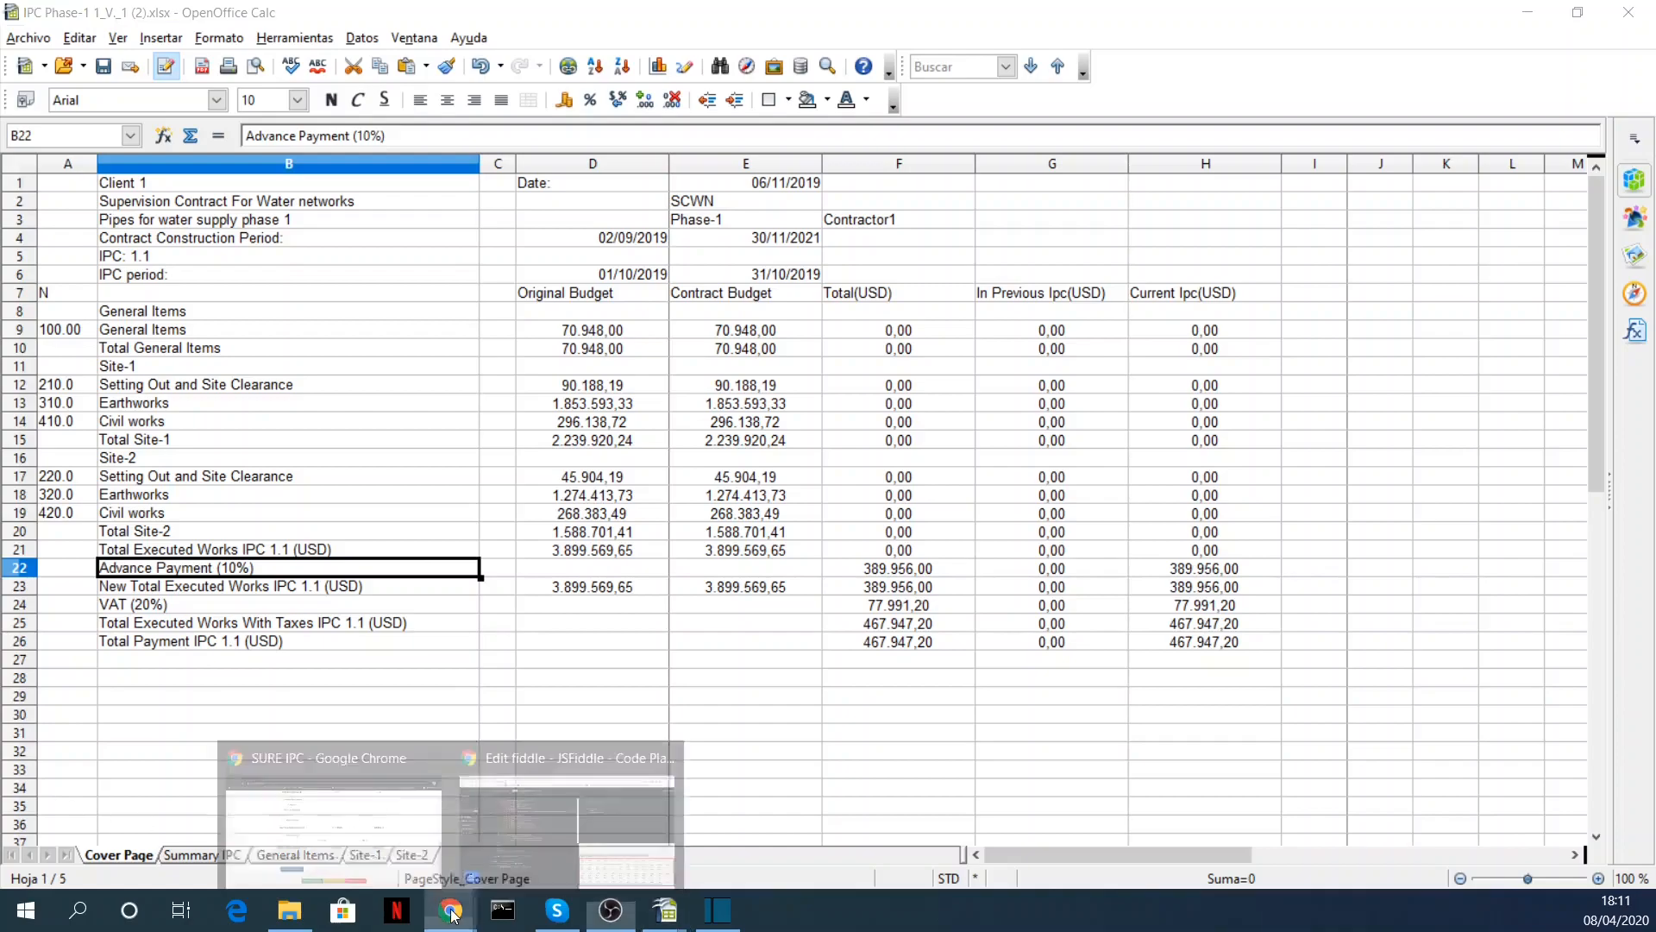
- Switch back to the SURE IPC page in Chrome and examine the IPC's site, refund, tax and total payment rows
mouse_move(452, 910)
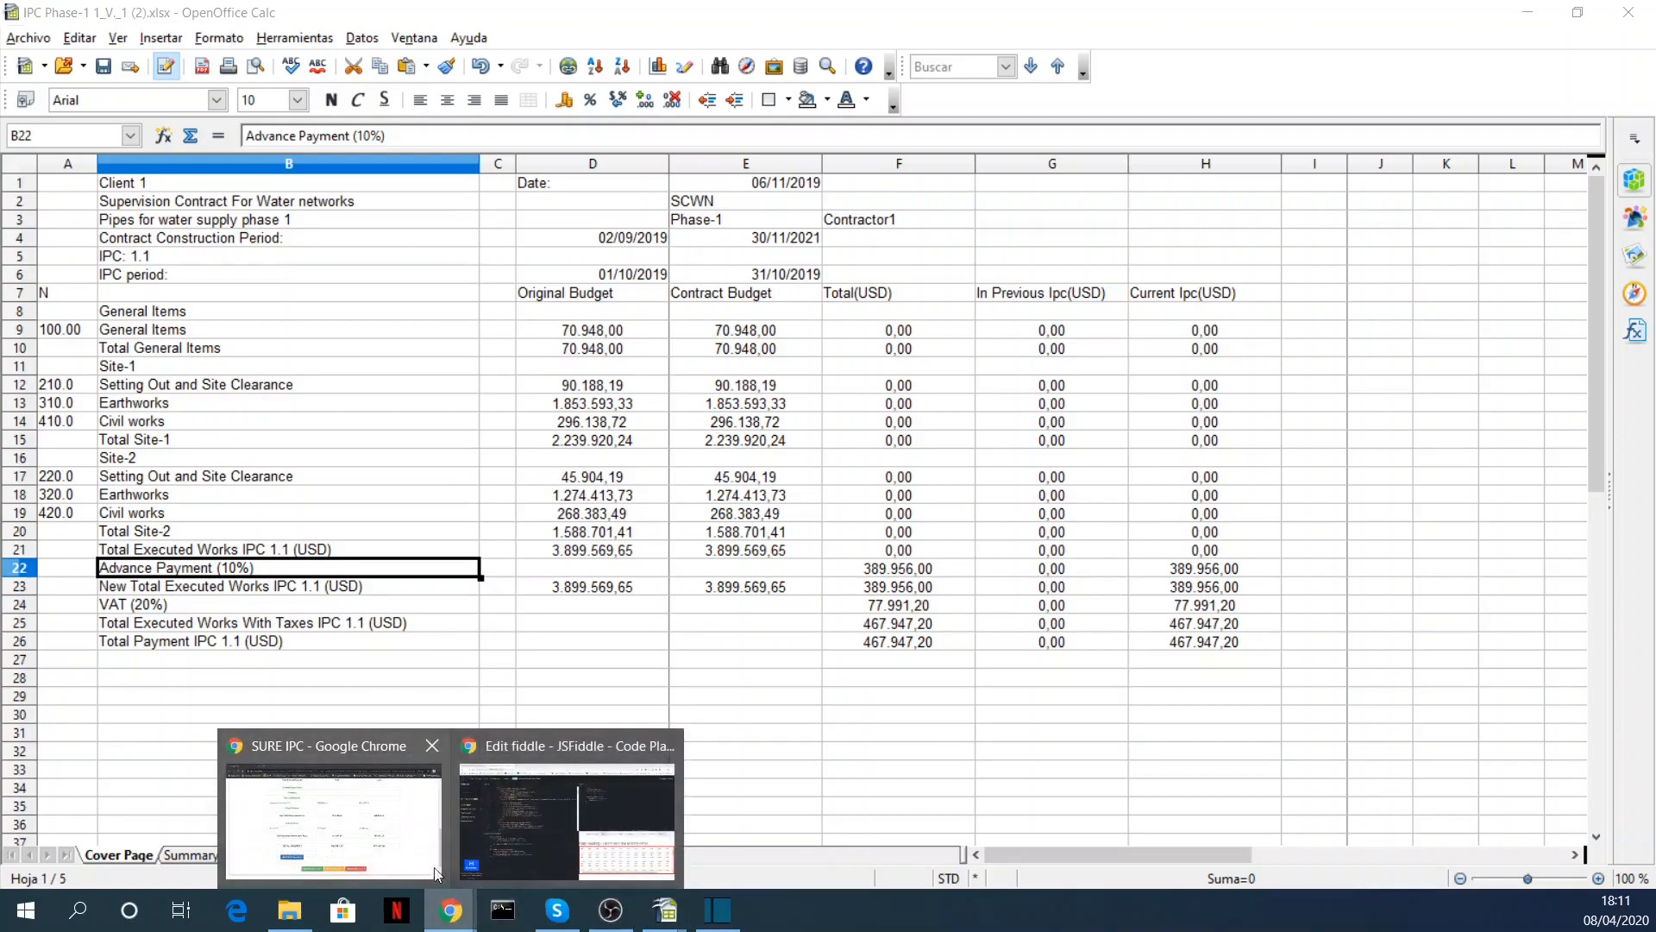
click(440, 863)
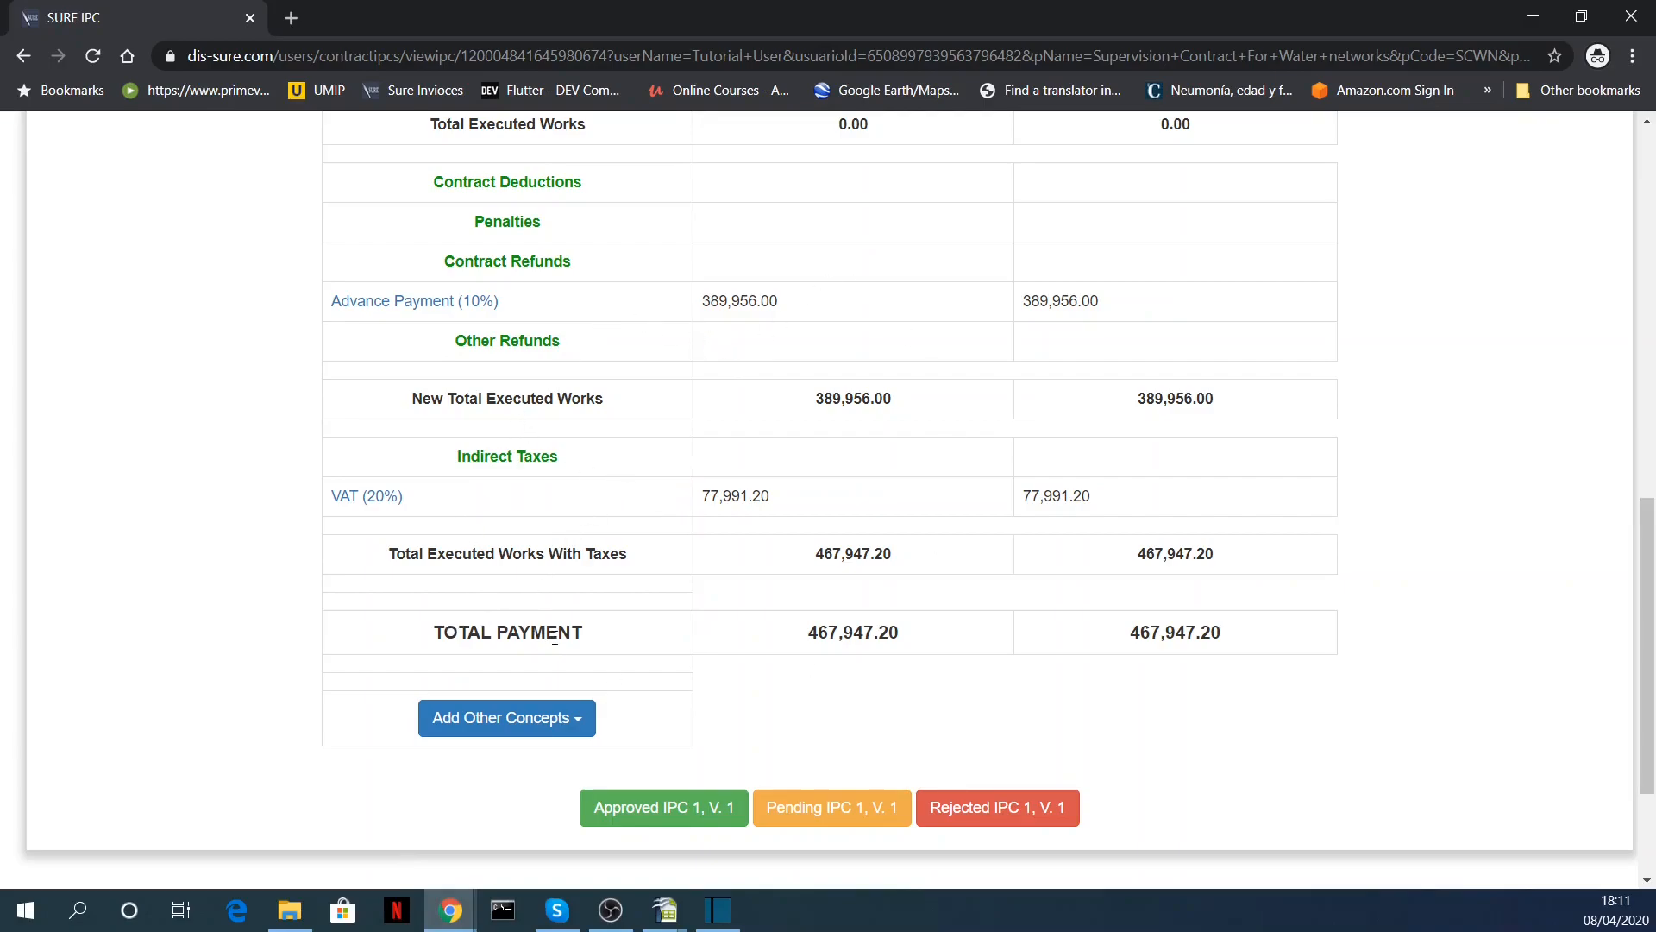
click(613, 908)
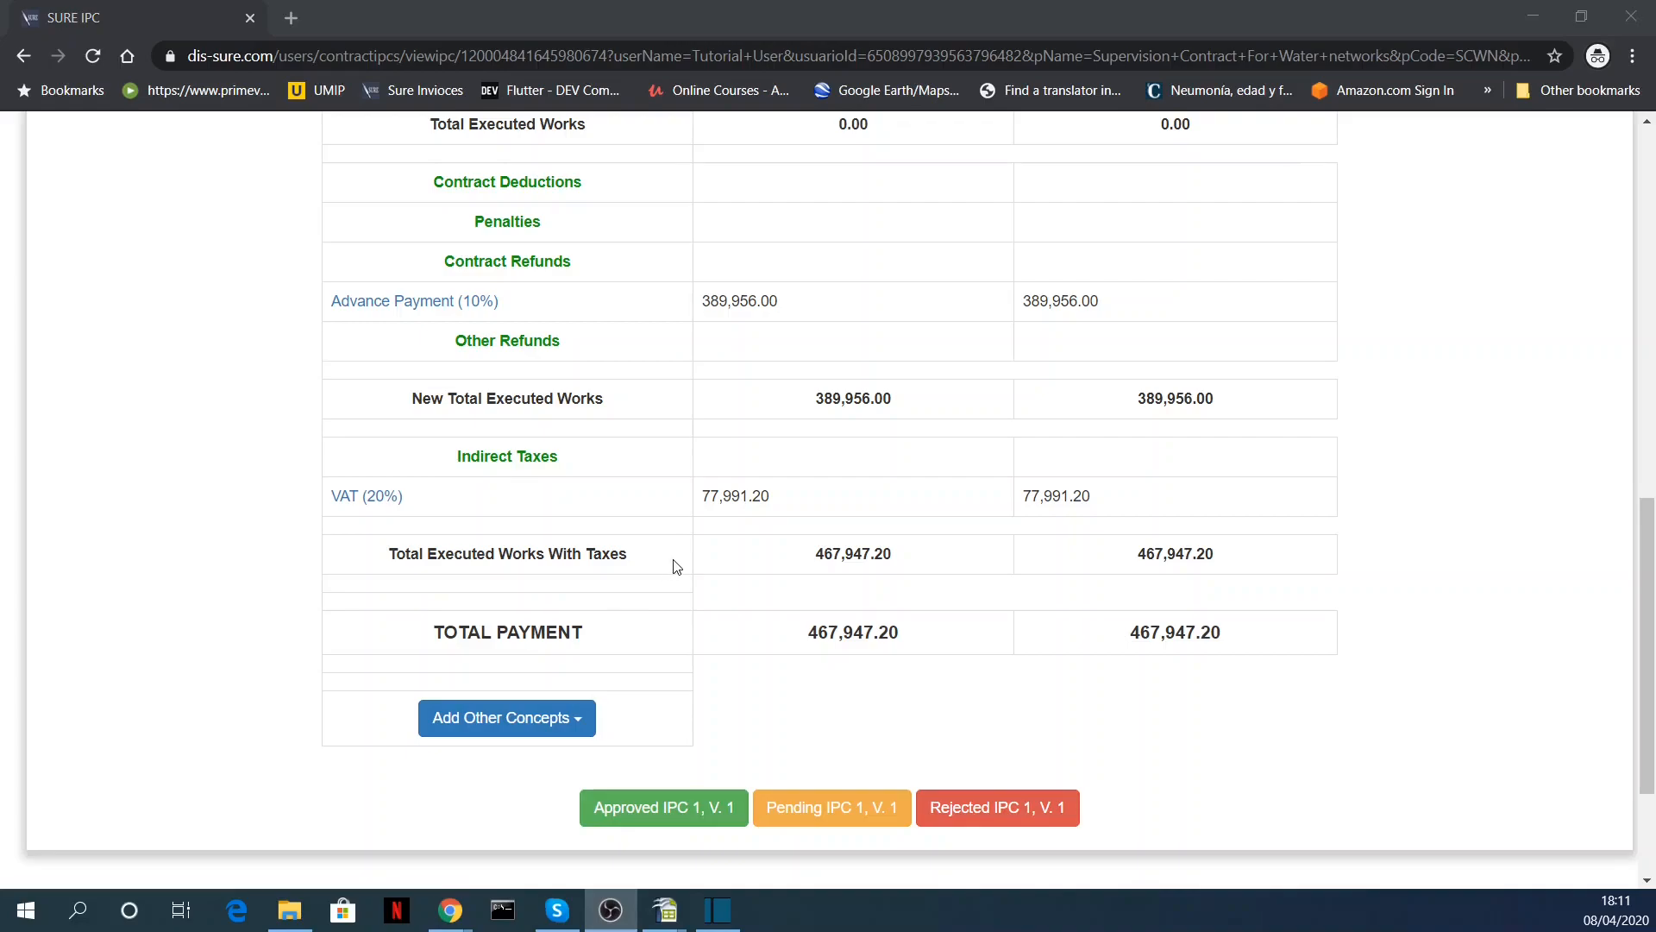
scroll(754, 550, up, 5)
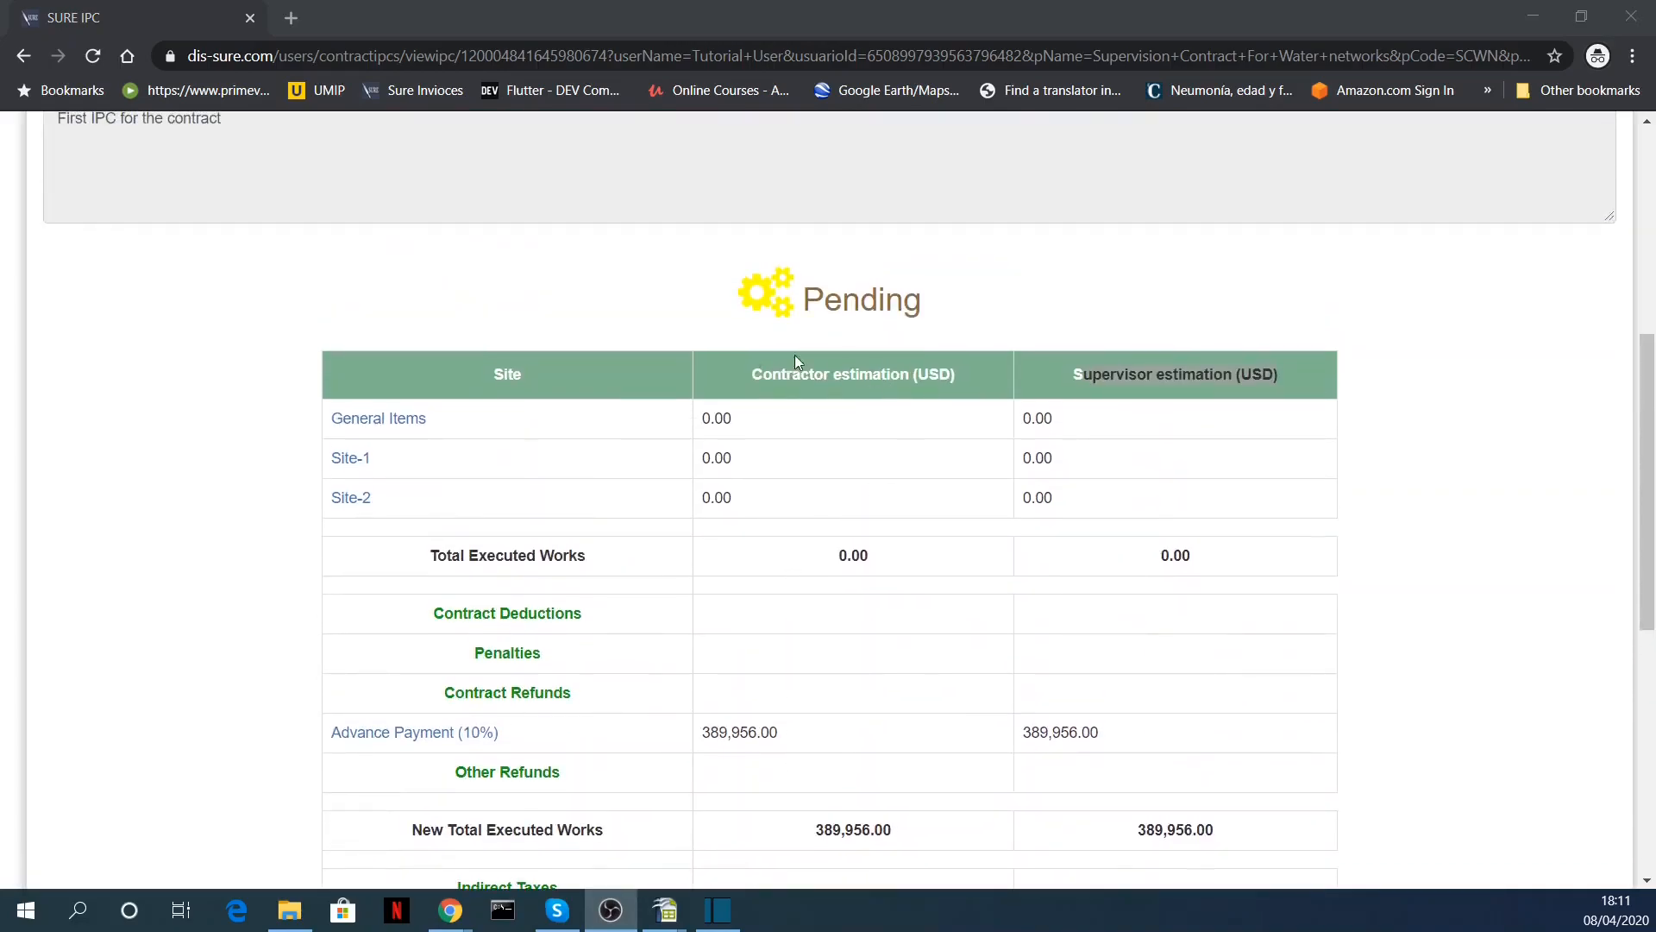
scroll(871, 517, down, 7)
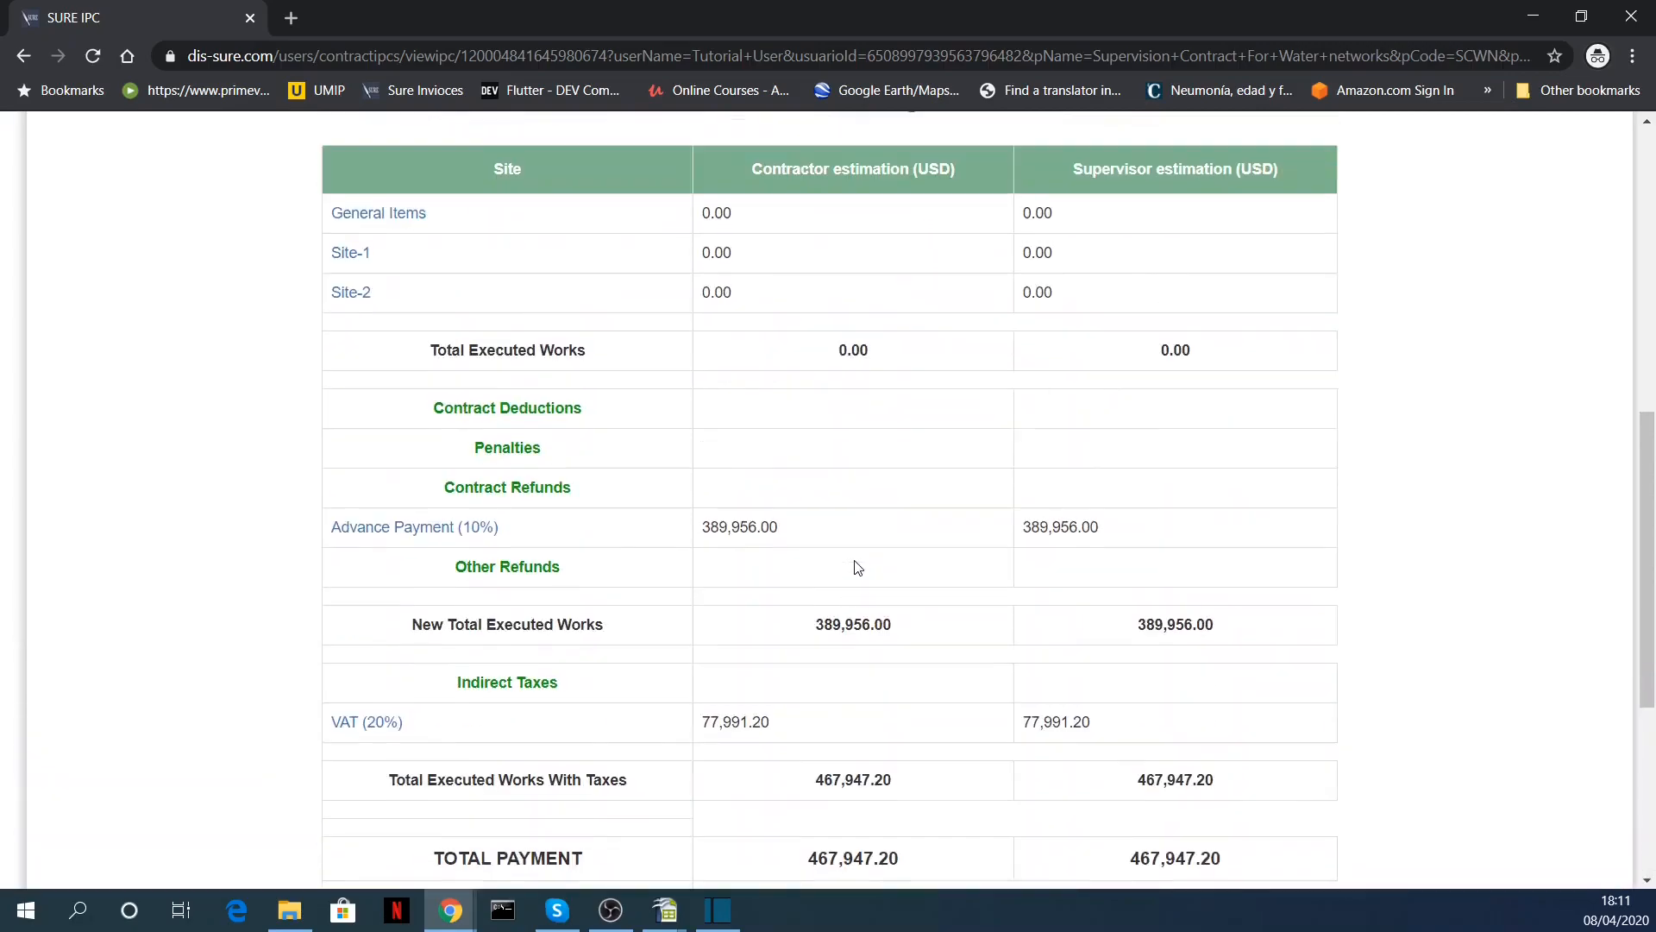
scroll(854, 561, up, 11)
scroll(856, 447, up, 3)
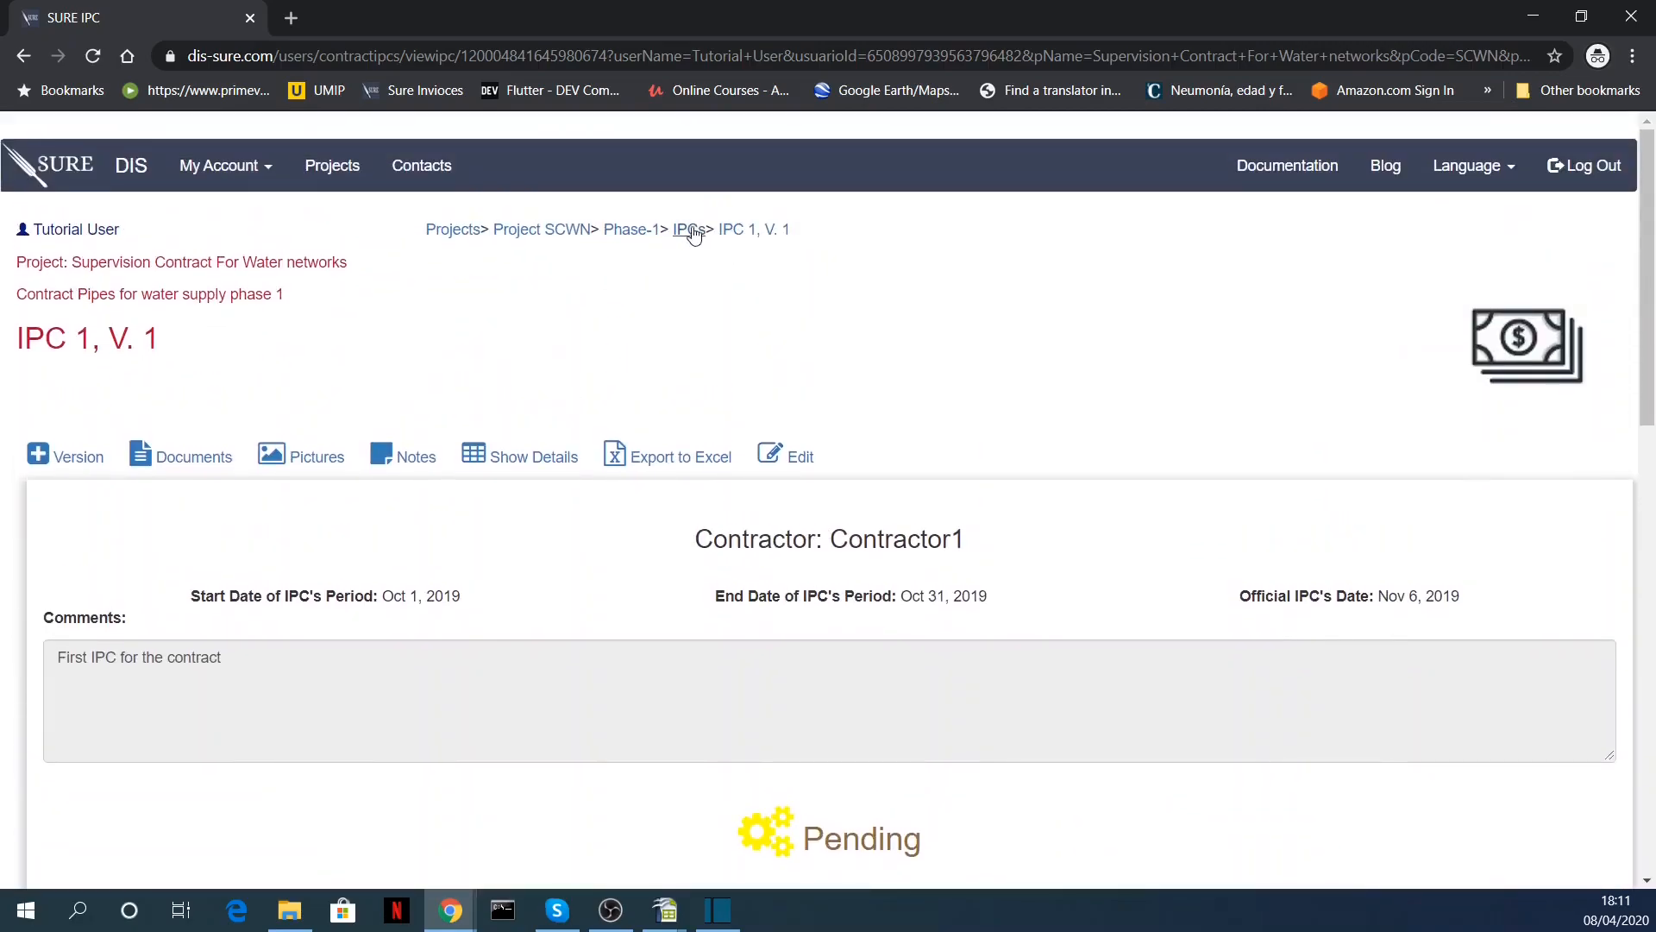
- Go to the Phase-1 list of IPCs and reopen the pending IPC 1.1 from its approval options
click(690, 230)
scroll(703, 466, down, 4)
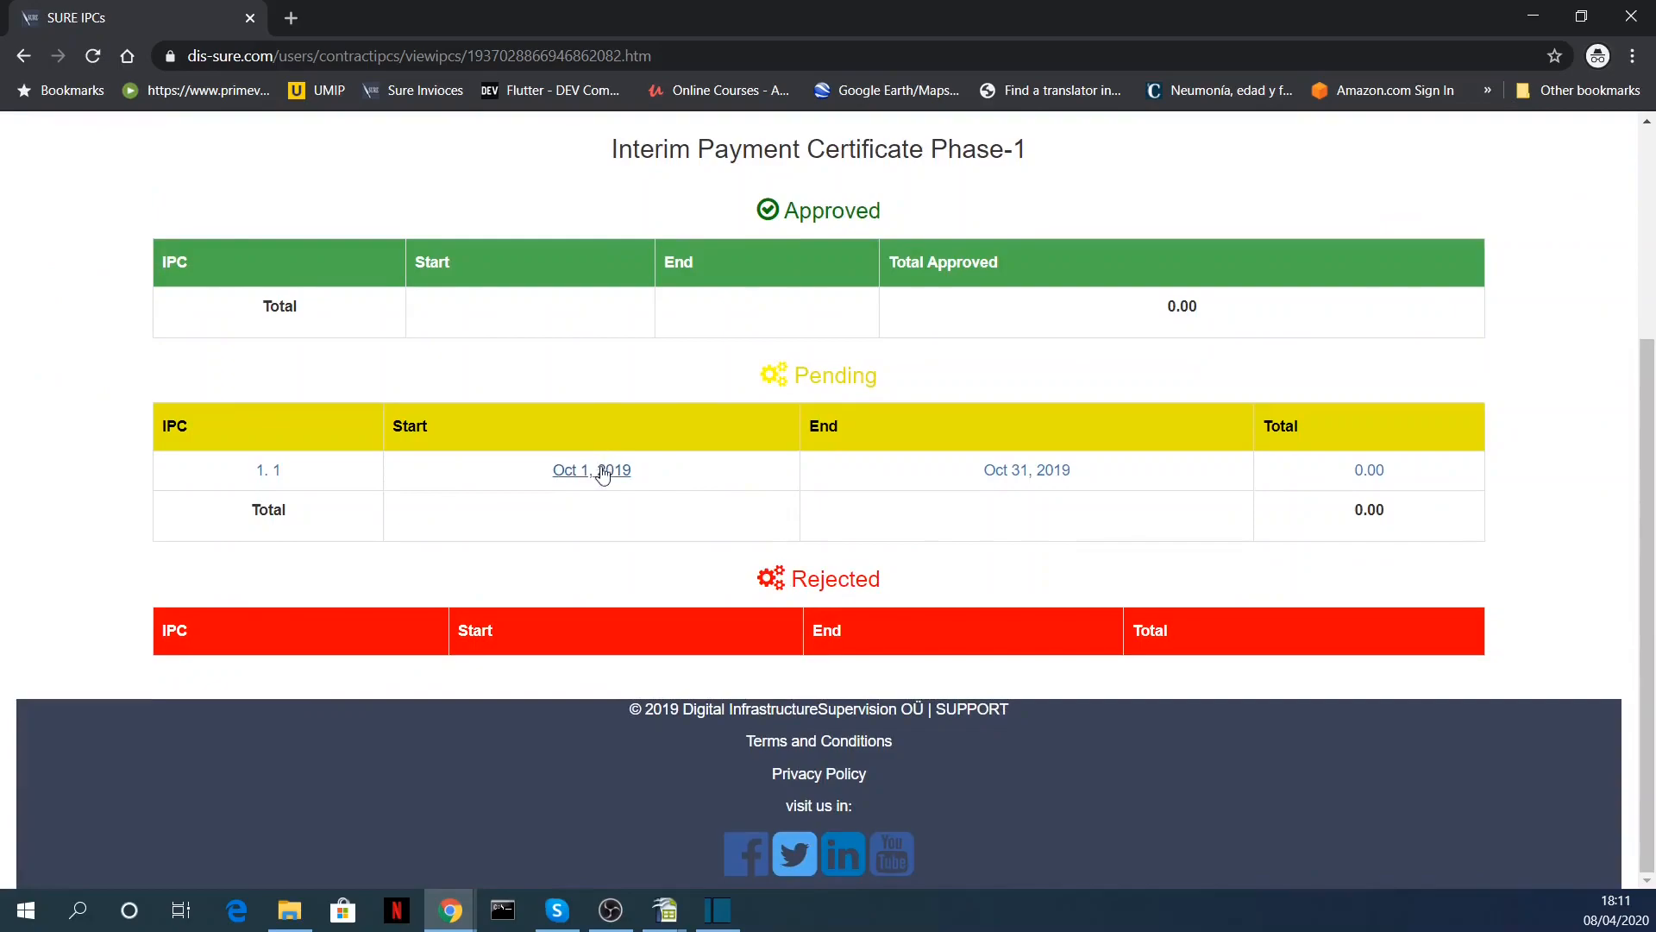
scroll(807, 580, down, 12)
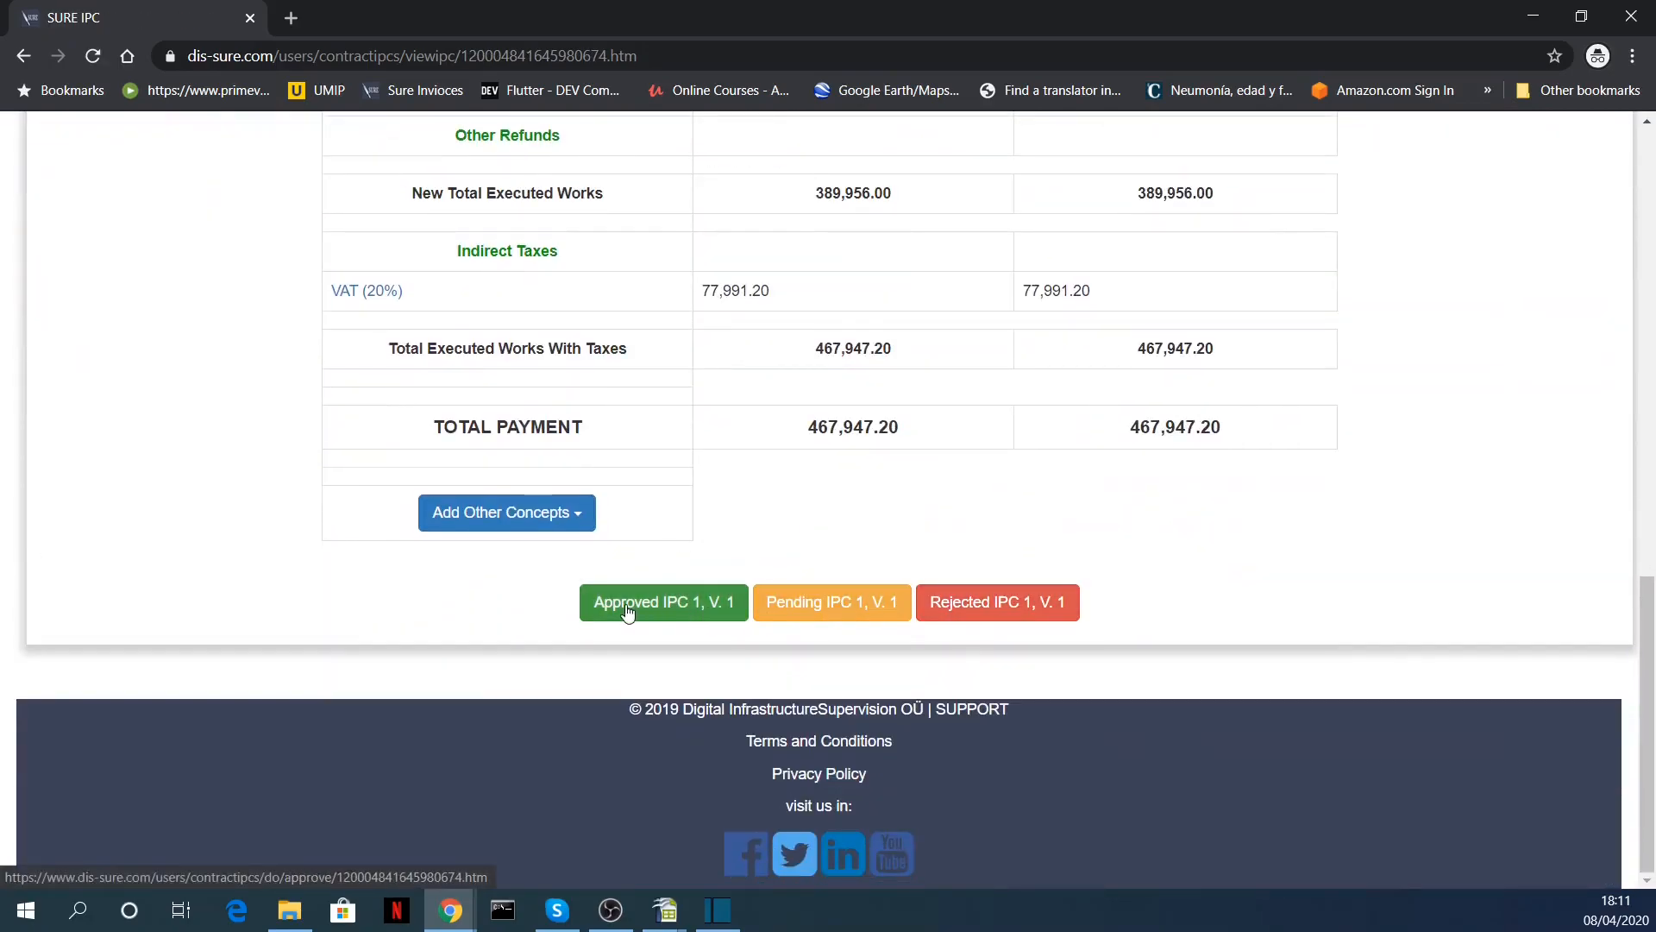
- Review the estimation table once more and approve IPC 1, V. 1
scroll(720, 506, up, 2)
scroll(720, 506, down, 1)
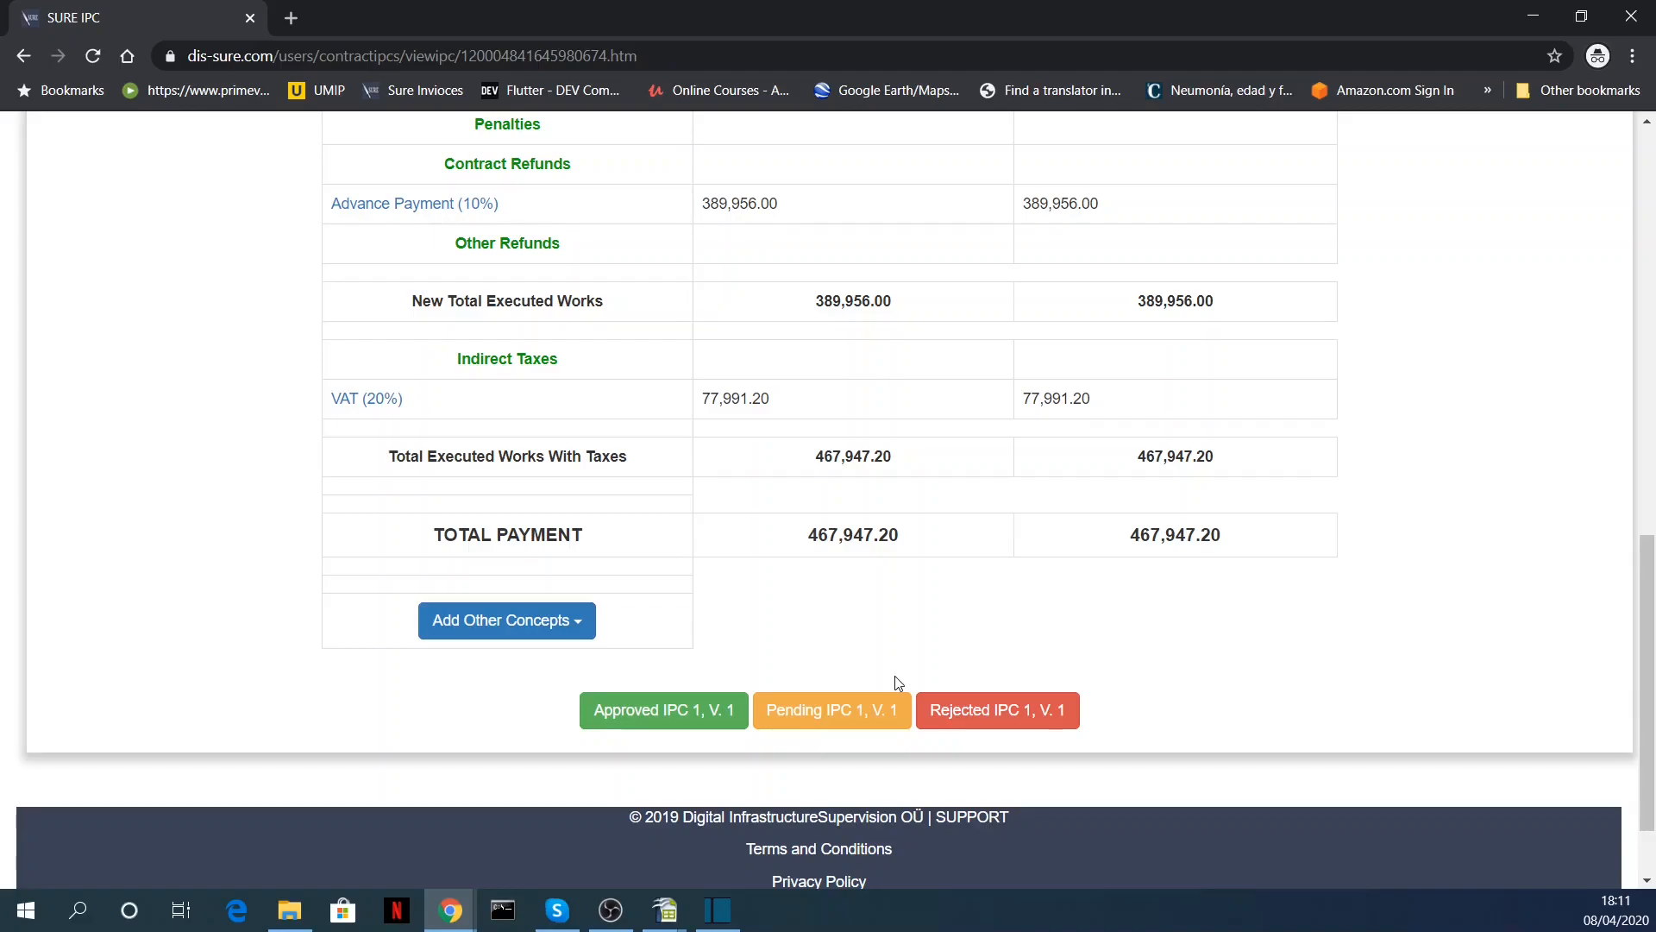
scroll(806, 547, up, 7)
scroll(747, 514, down, 7)
scroll(779, 553, down, 2)
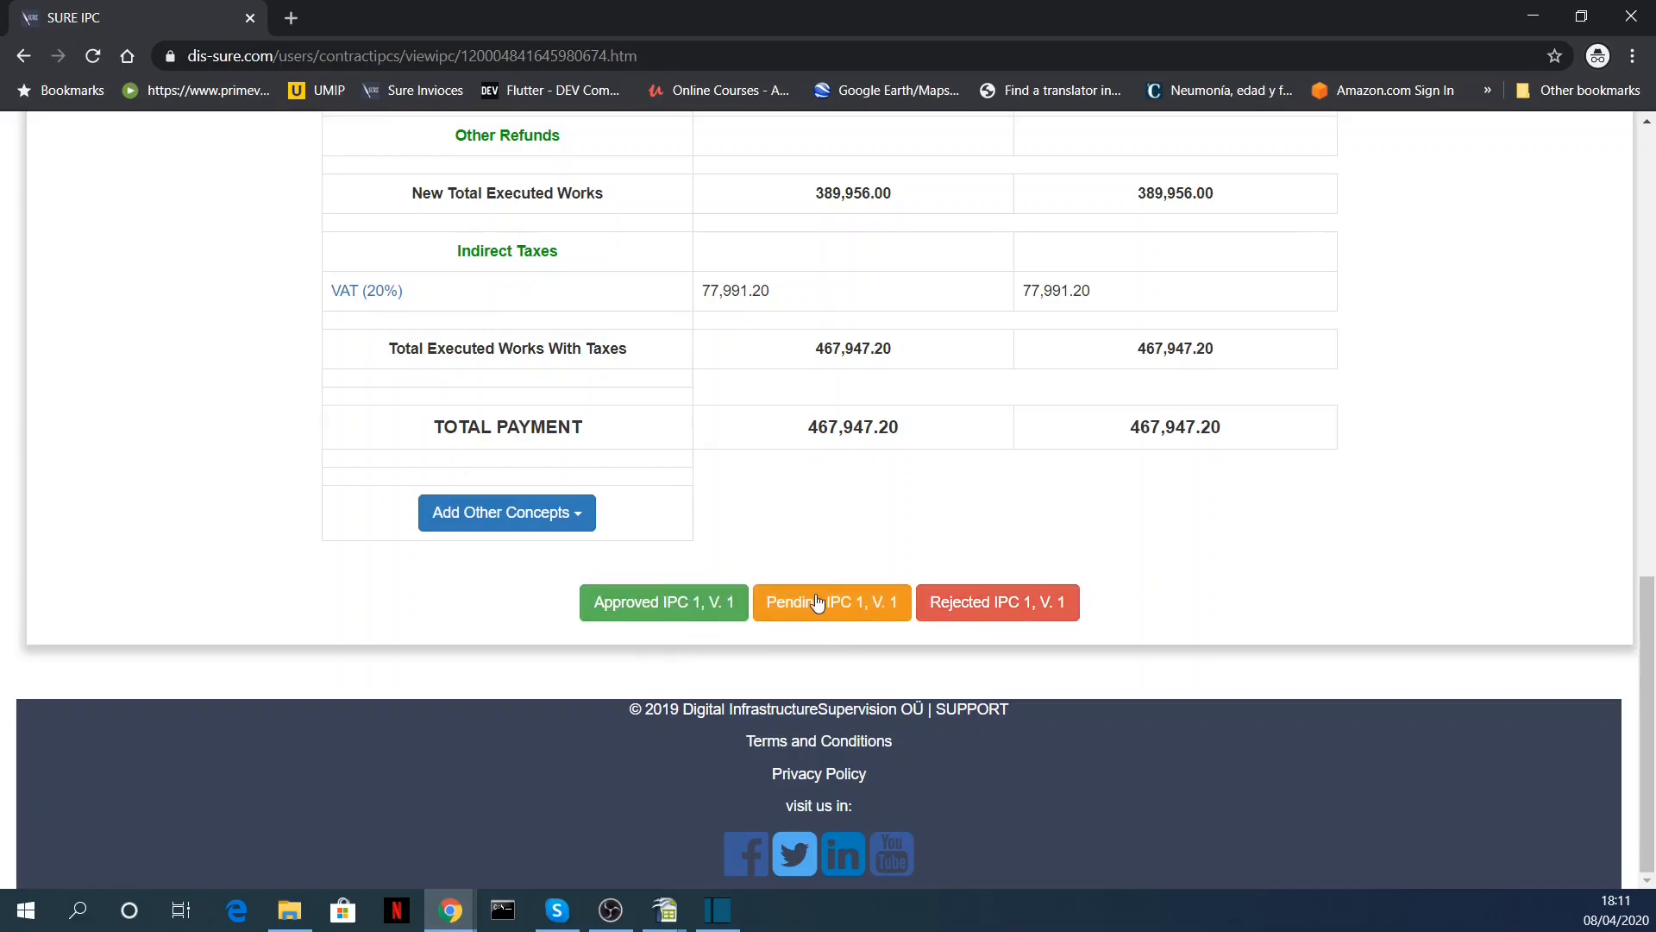
click(700, 609)
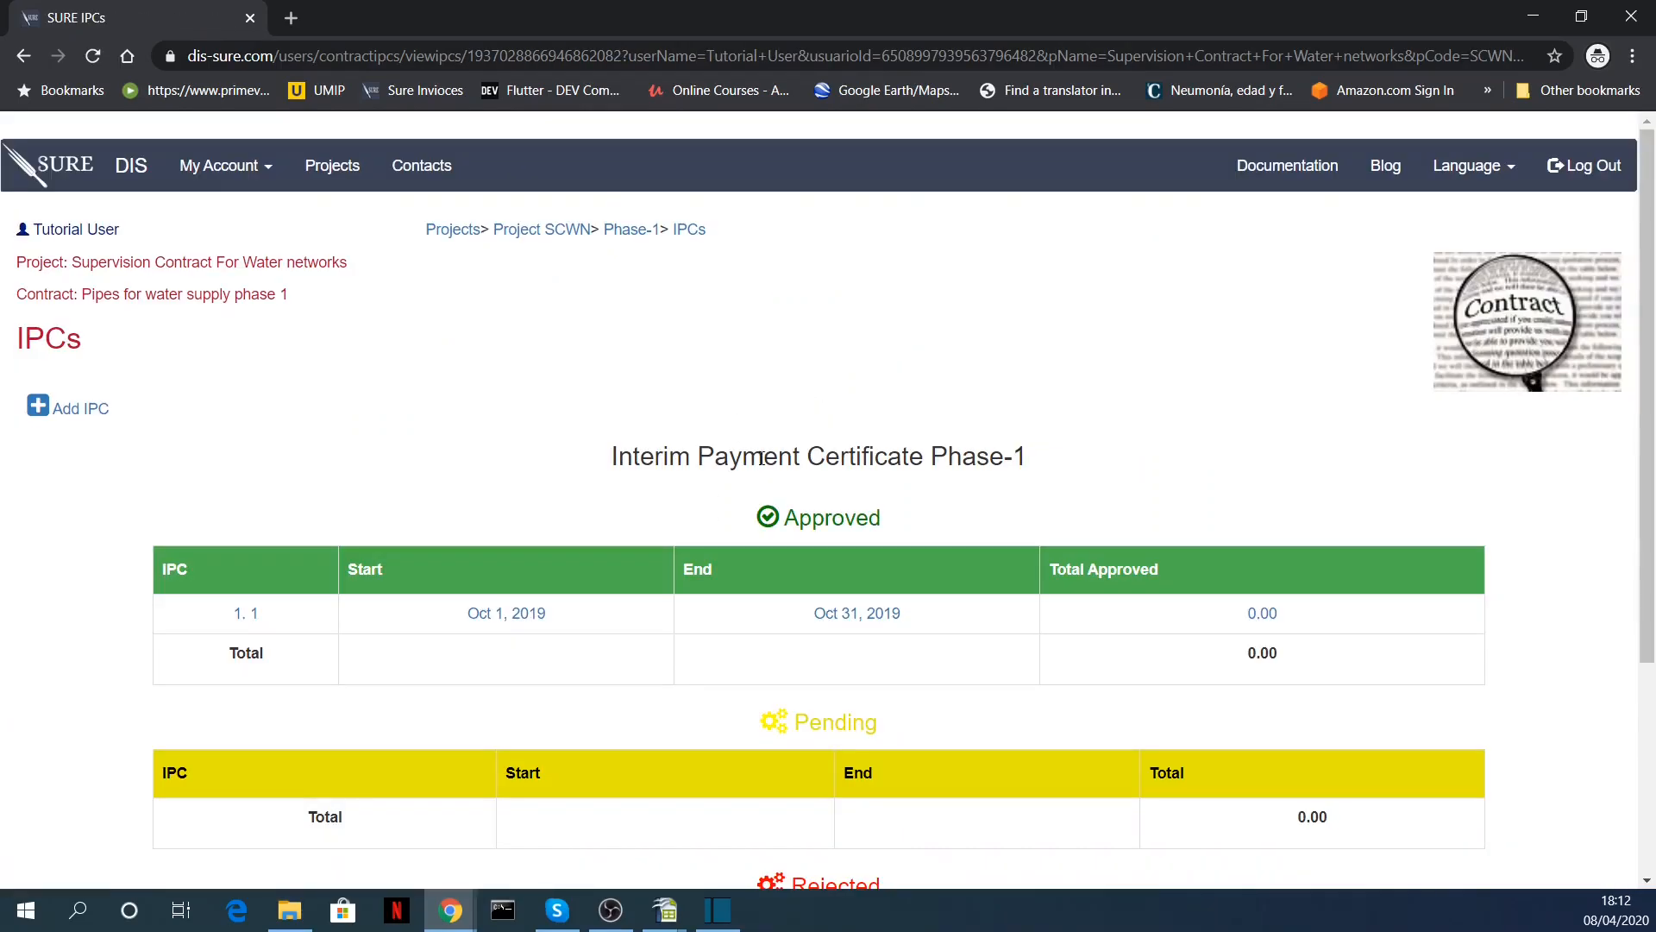
- Open IPC 1.1 from the Approved list and examine its status, Advance Payment and VAT rows, and remaining options
scroll(756, 449, down, 3)
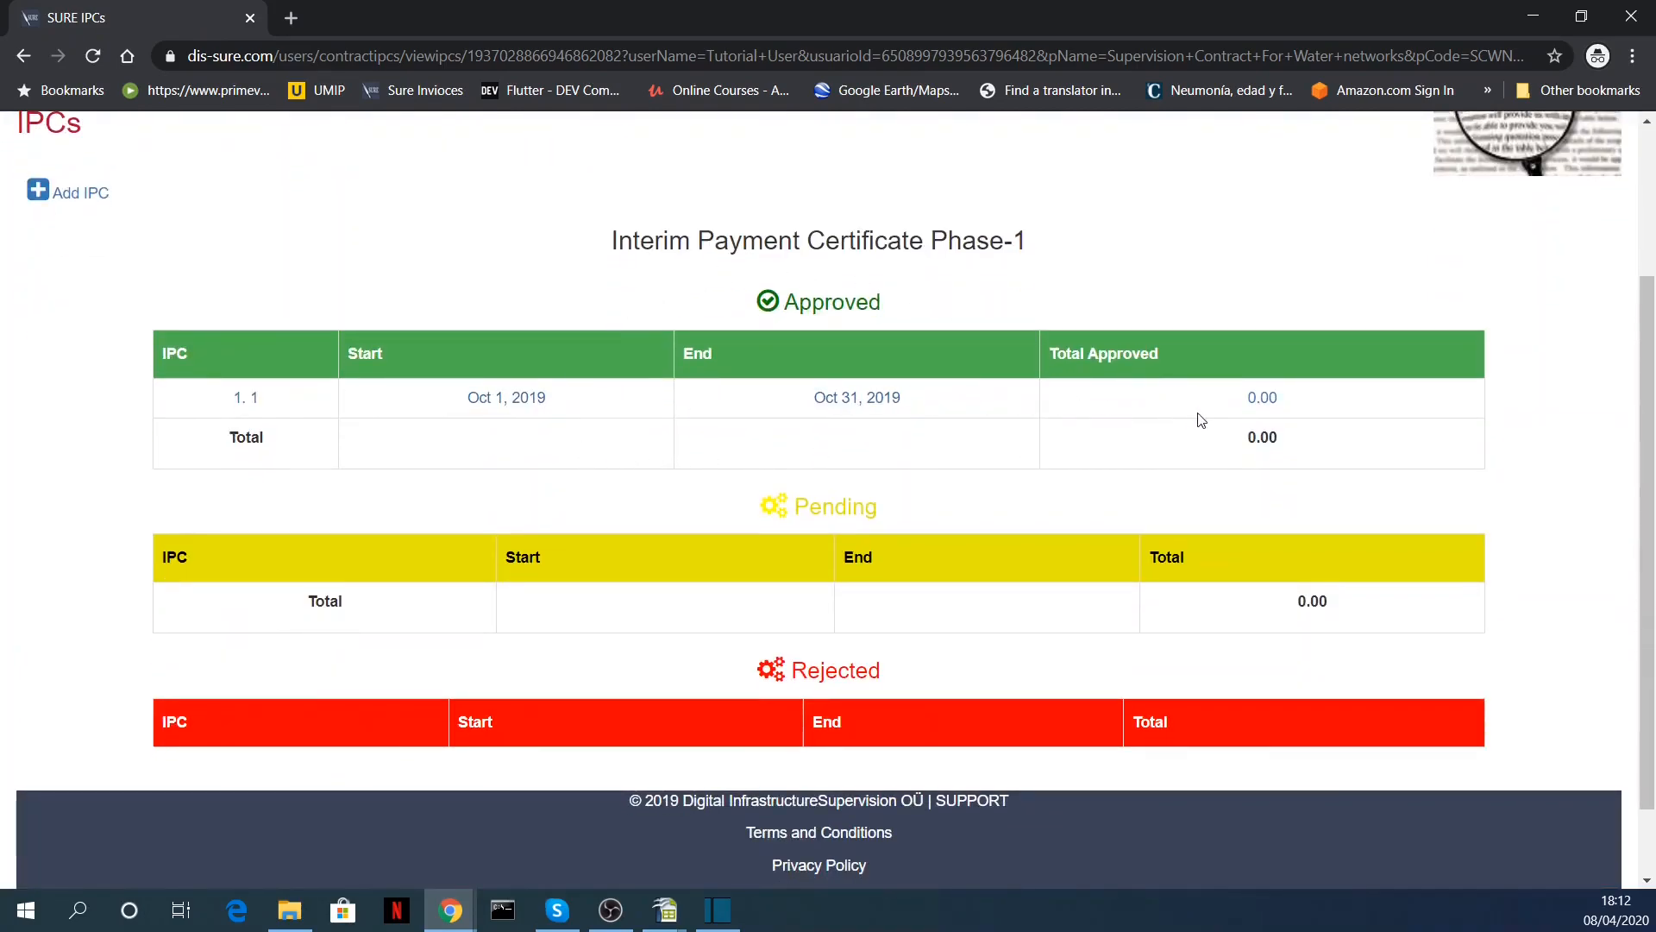
click(857, 399)
scroll(1022, 407, down, 5)
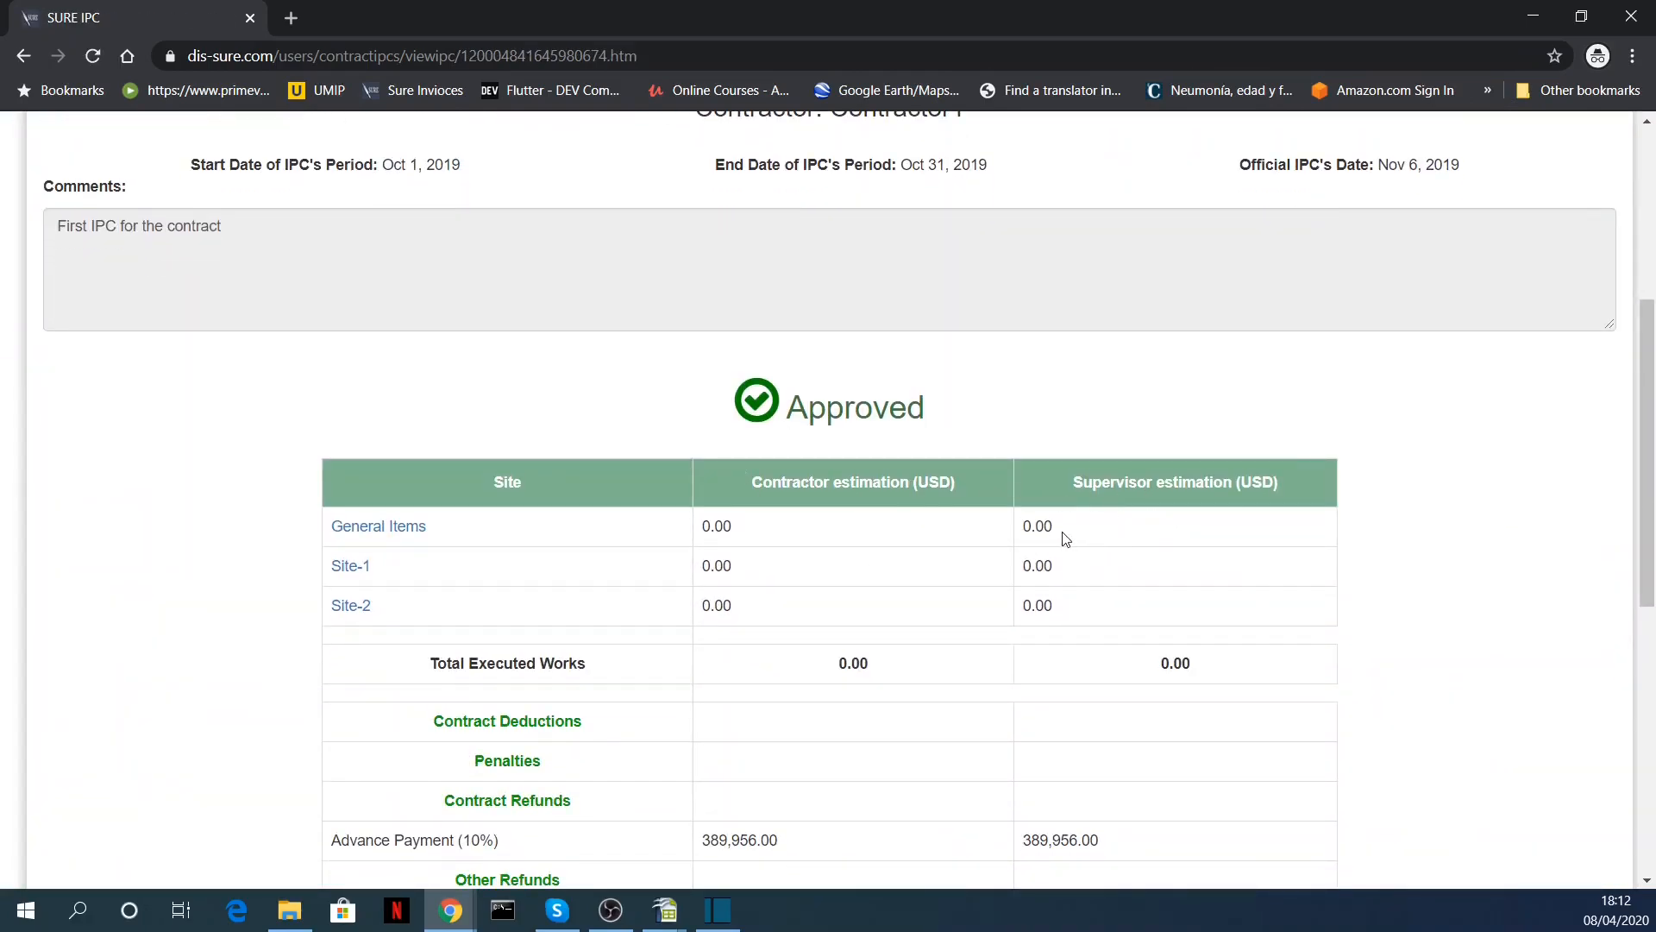
scroll(1061, 580, down, 4)
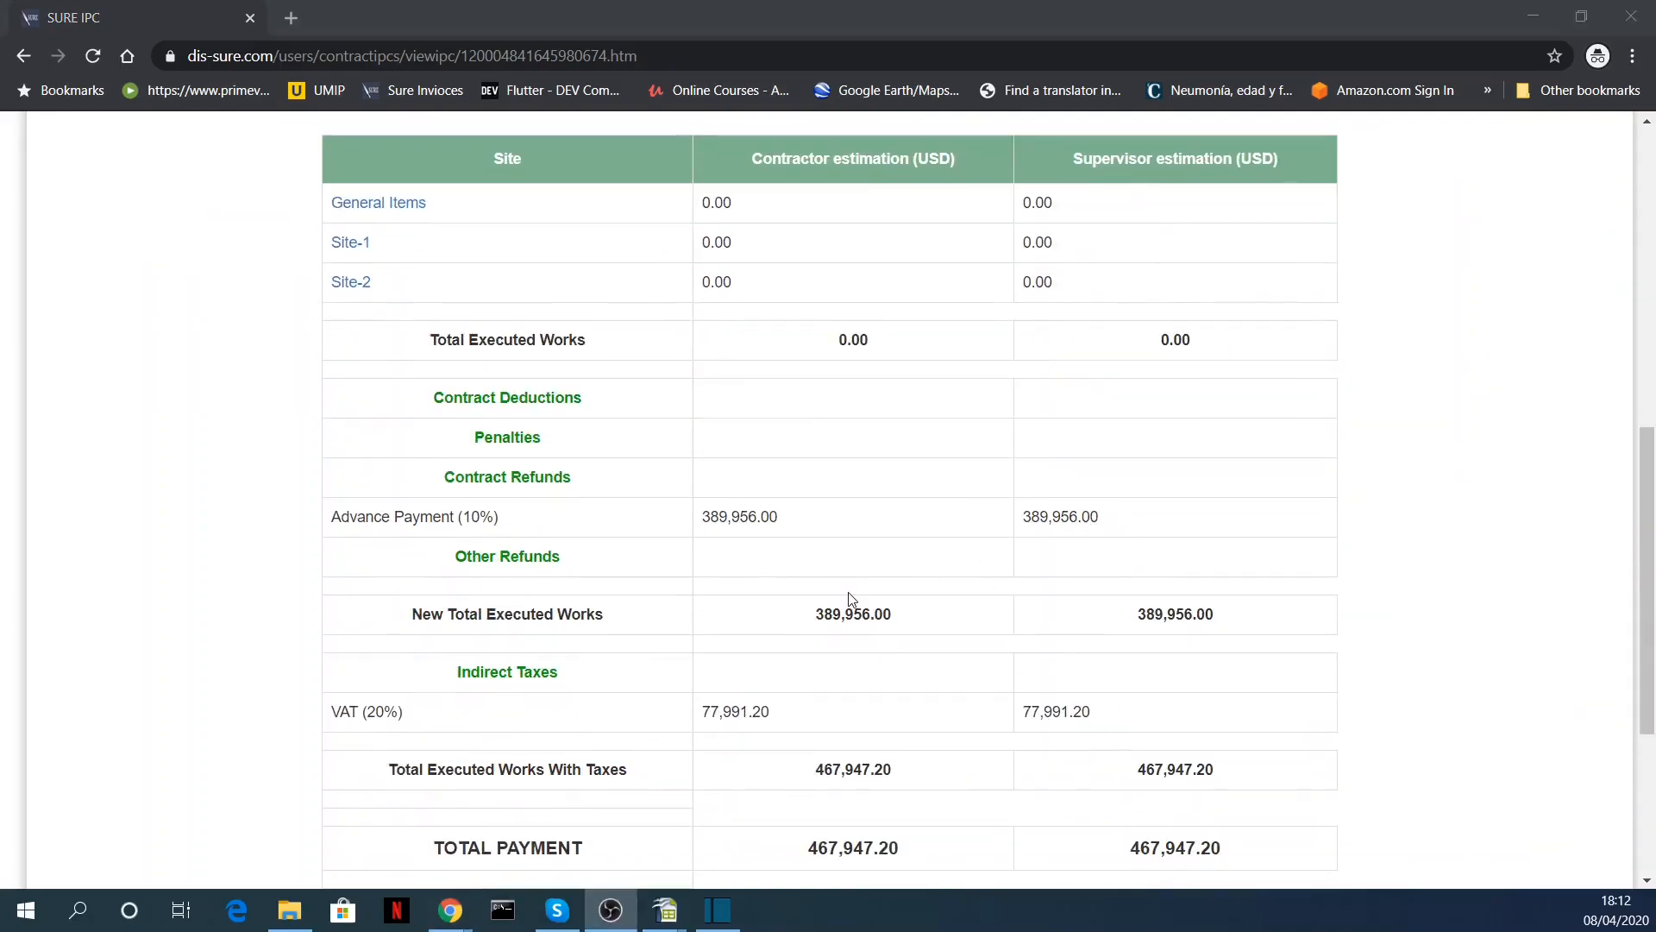
scroll(848, 598, down, 4)
scroll(623, 444, up, 3)
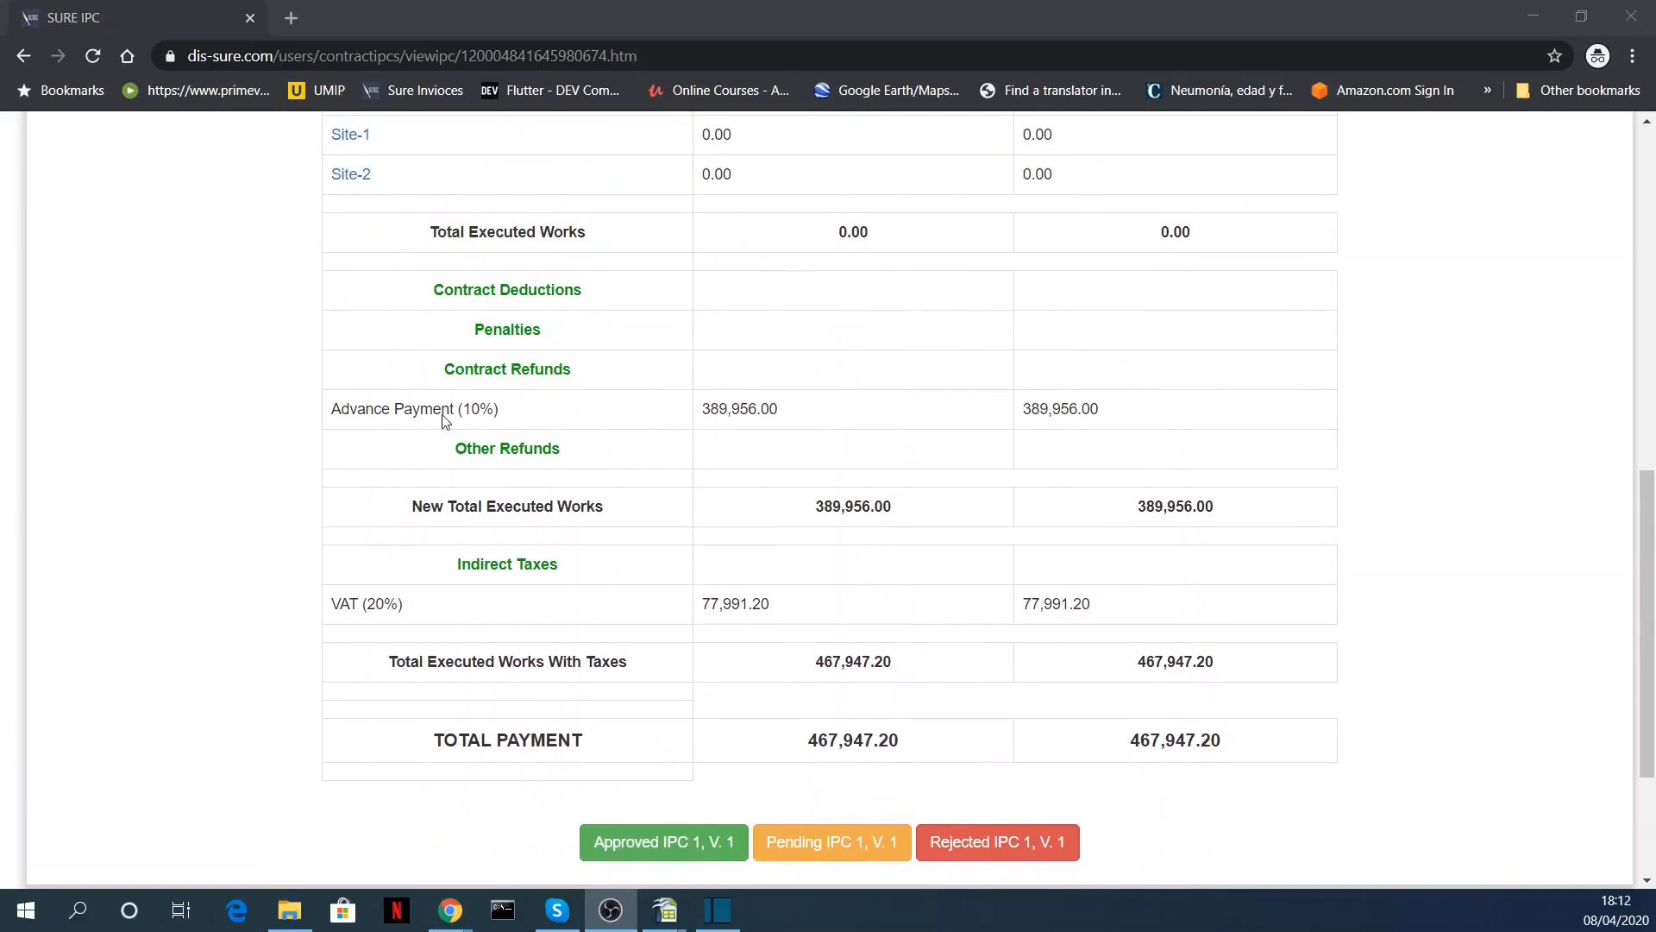
scroll(522, 401, up, 3)
scroll(596, 357, down, 5)
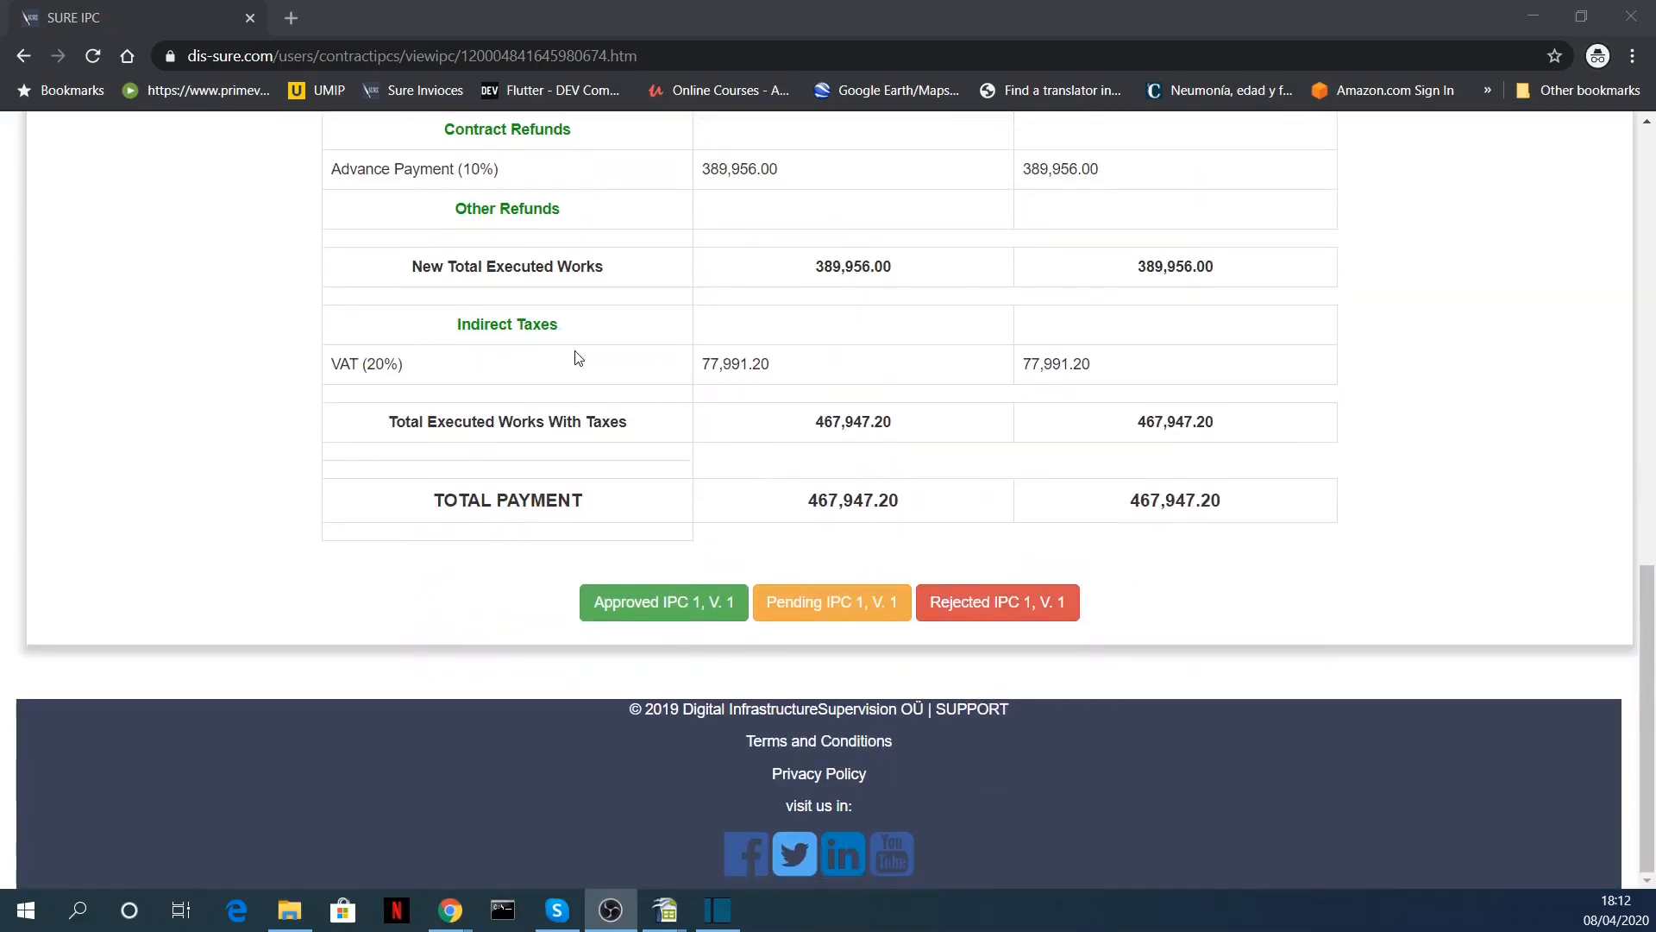
scroll(826, 439, up, 5)
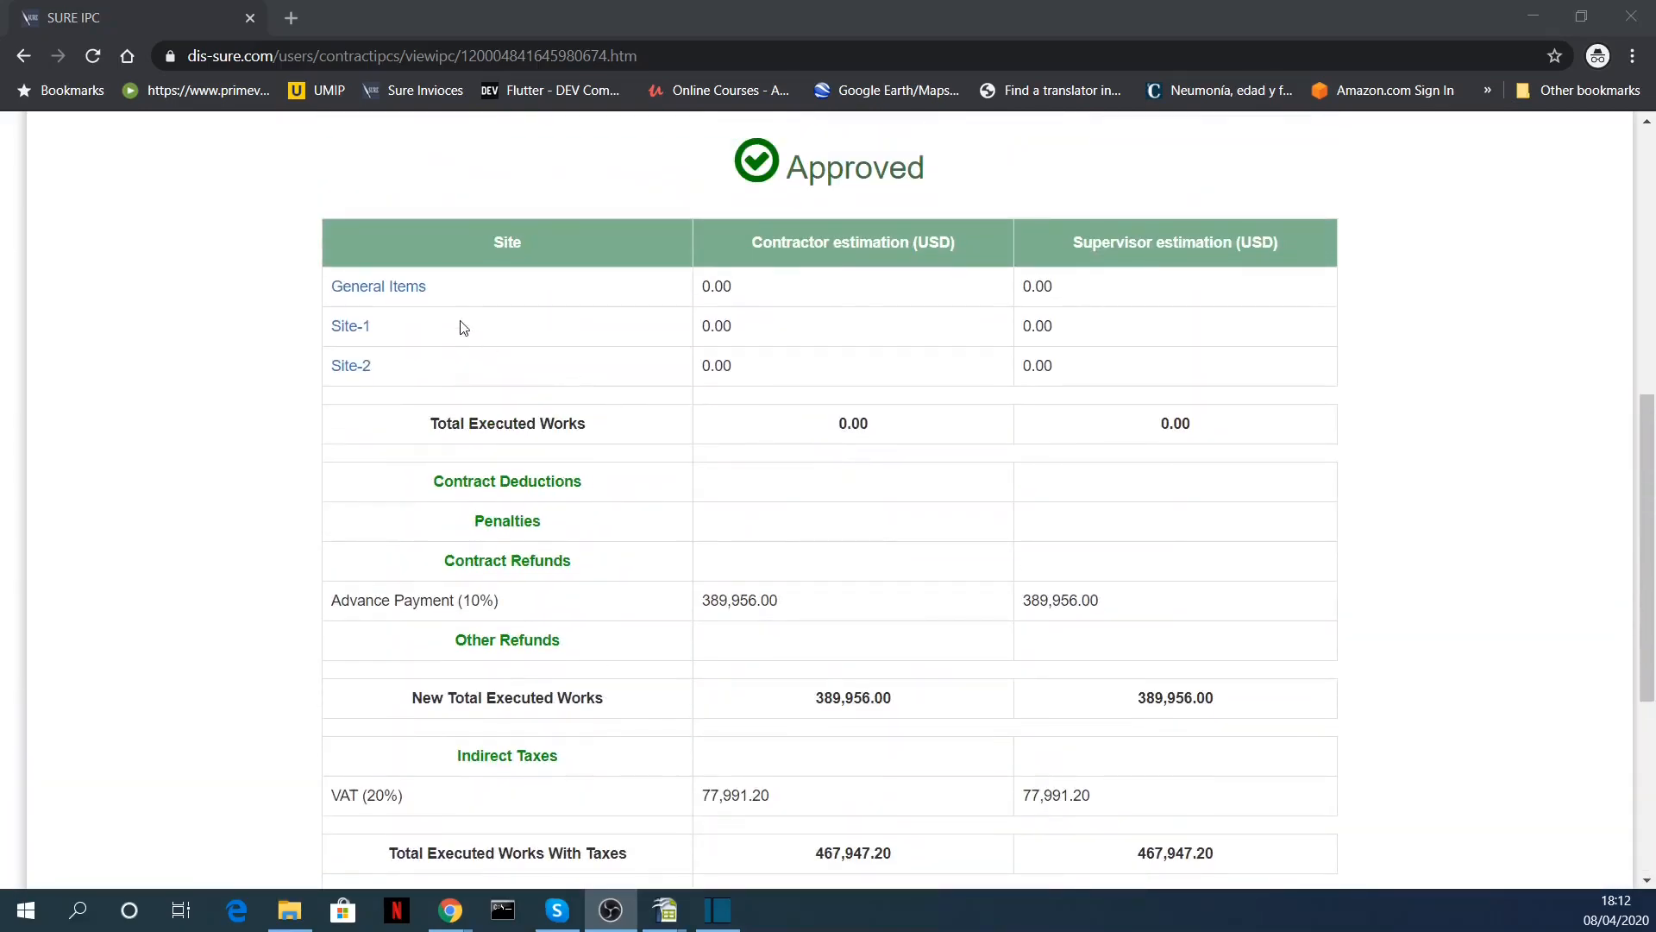
- Open the General Items record of IPC 1, V. 1 and examine its status and amounts, plus the site's IPCs overview
click(410, 288)
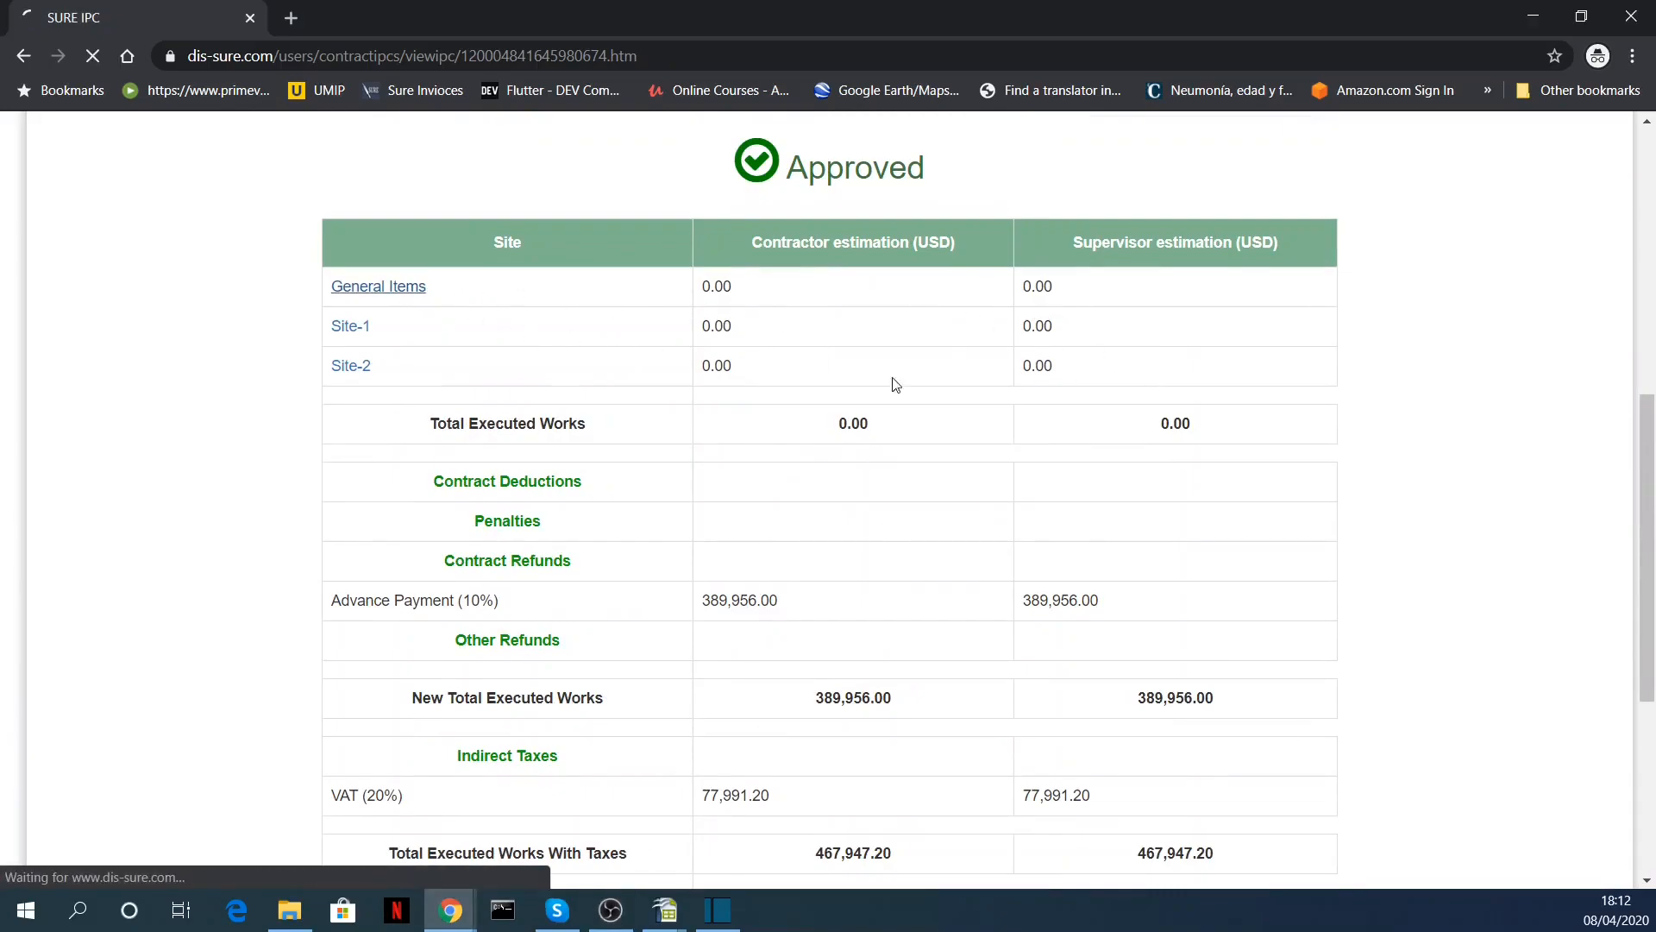
scroll(871, 480, down, 9)
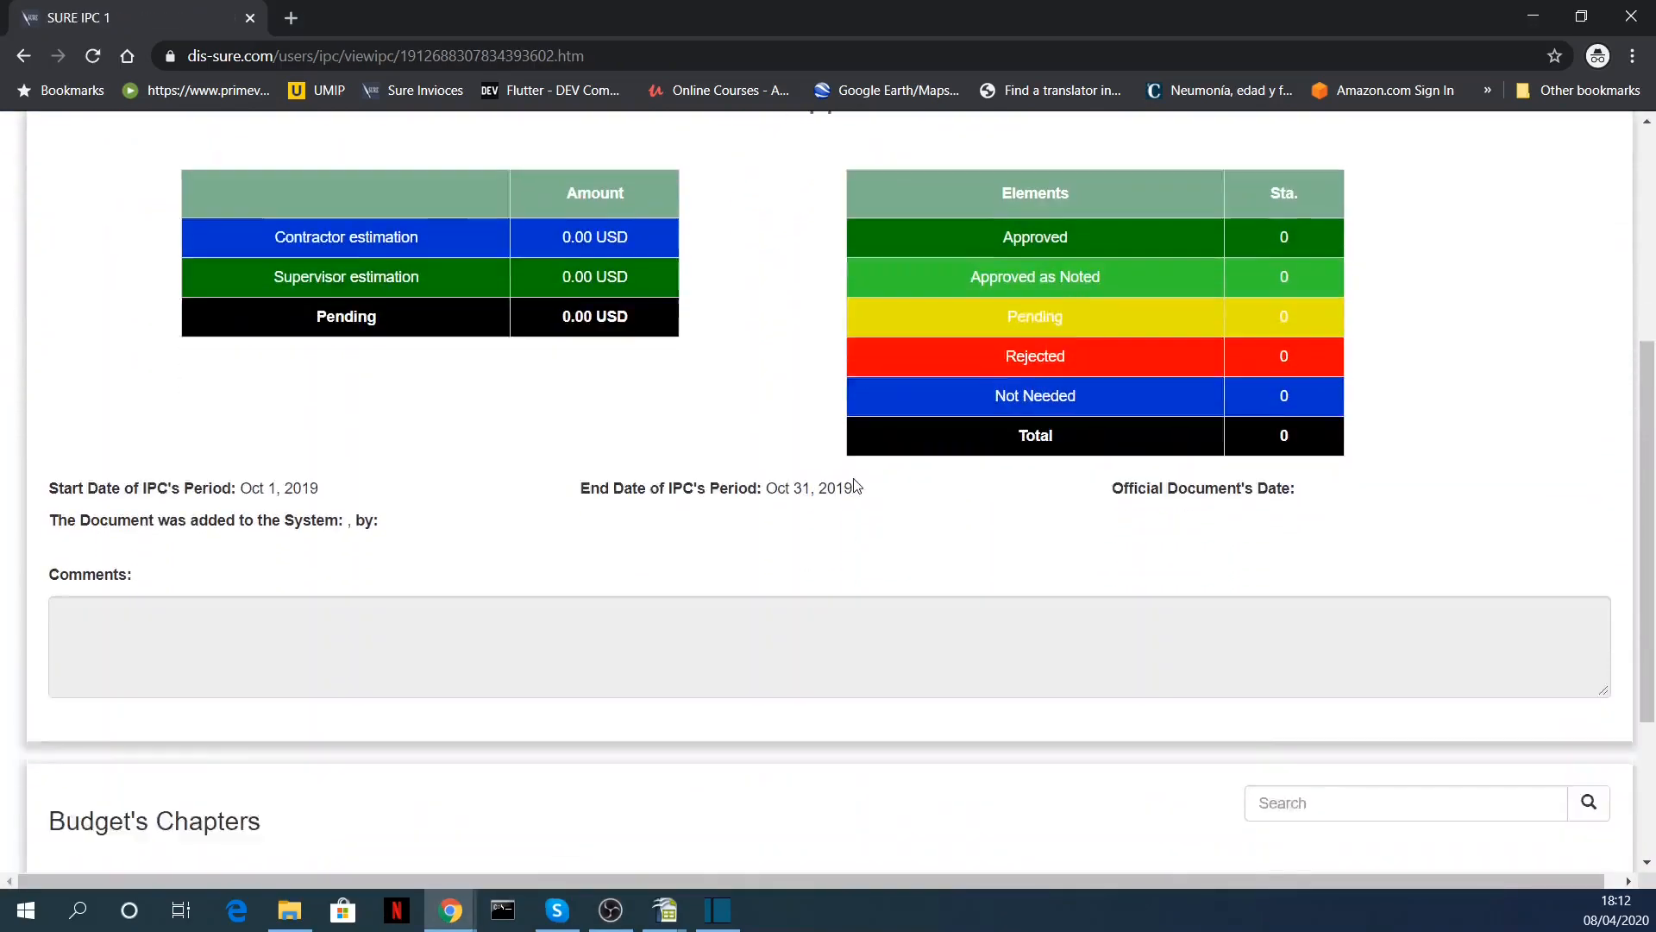
scroll(845, 477, up, 10)
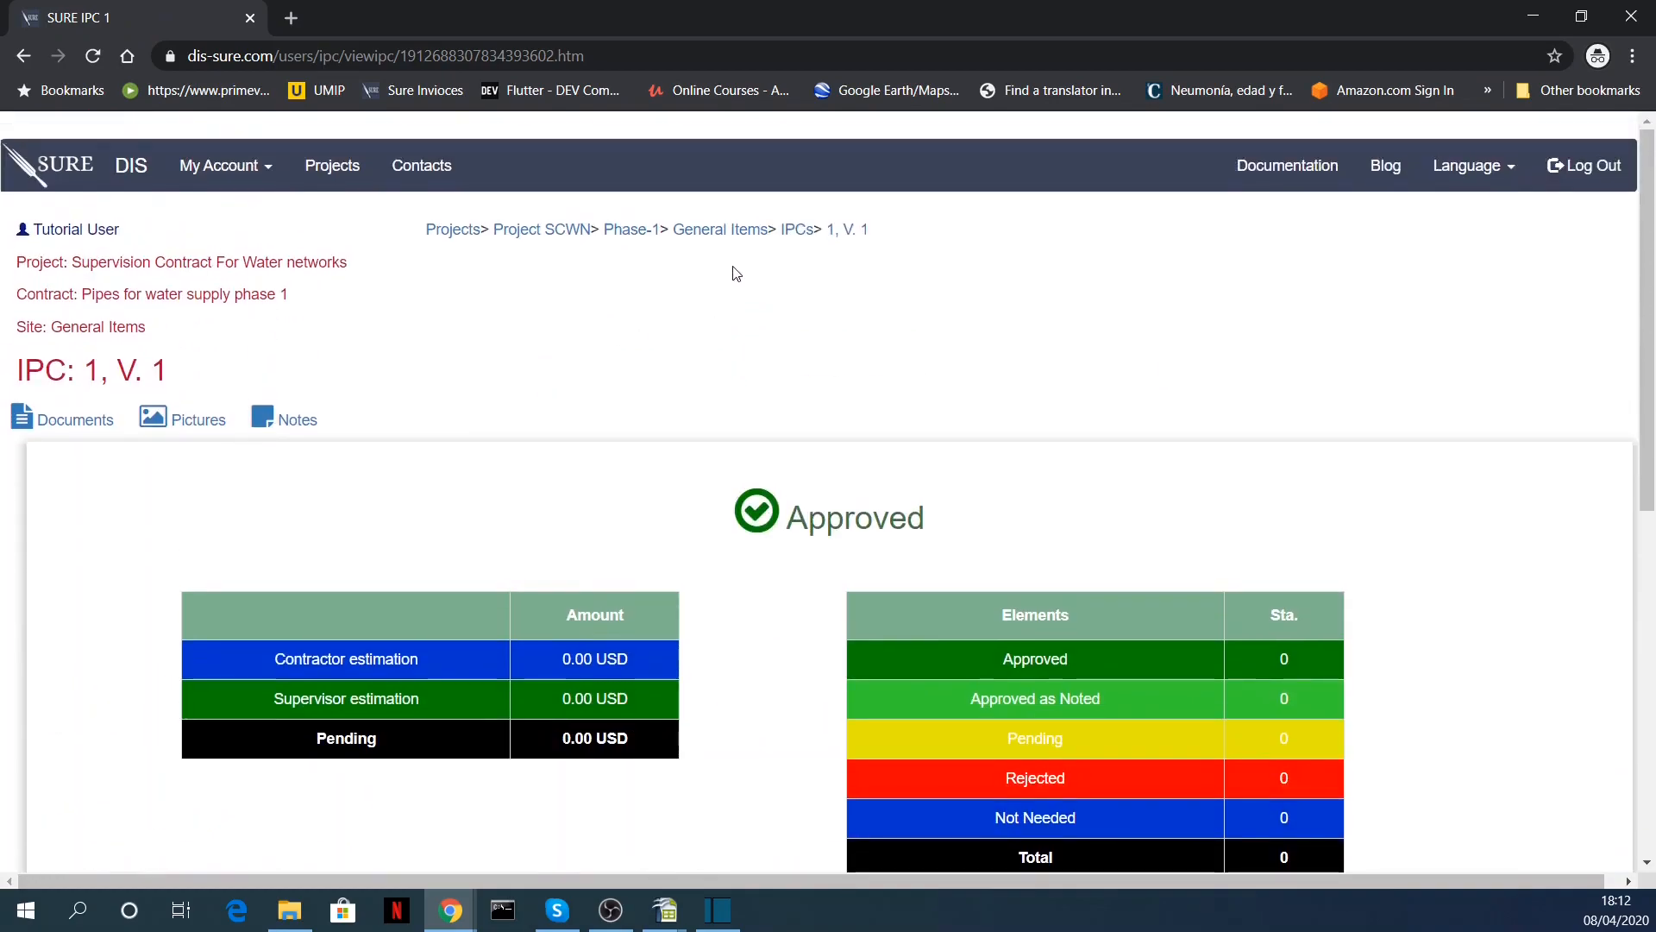
click(797, 230)
scroll(714, 418, down, 3)
scroll(714, 417, up, 3)
- Go to the Phase-1 contract's list of IPCs and reopen IPC 1.1 from the Approved table
click(649, 231)
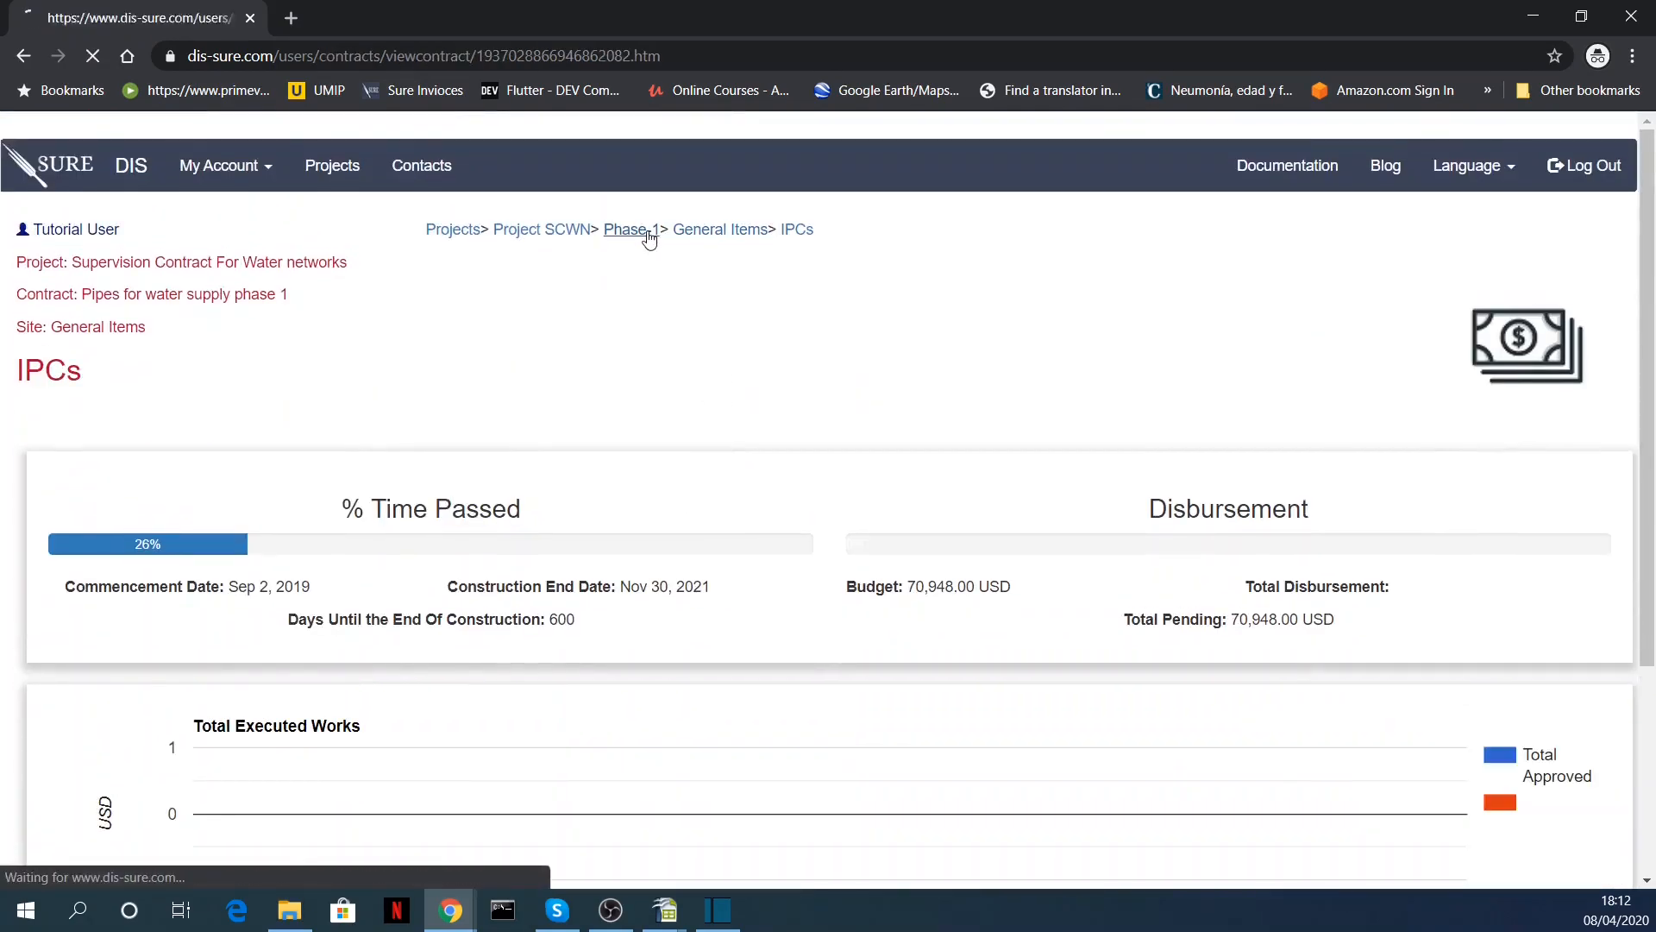
click(676, 407)
scroll(809, 332, down, 3)
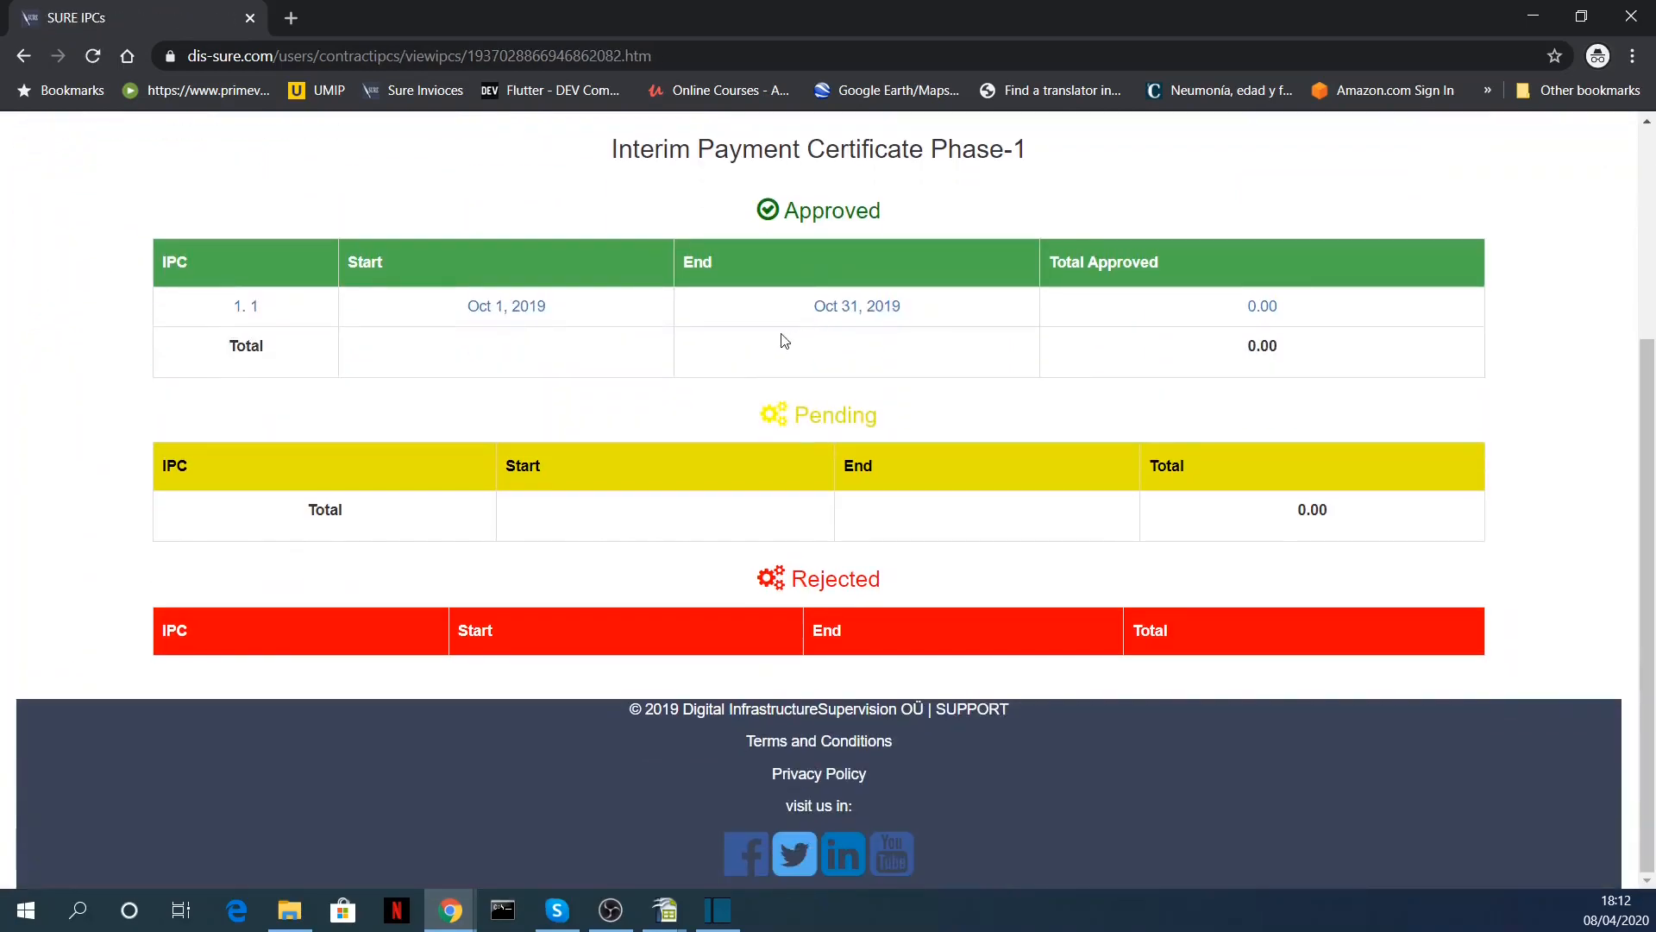
click(546, 308)
- Examine the approved IPC's site, refund, tax and total payment rows and its status-change options
scroll(785, 414, down, 5)
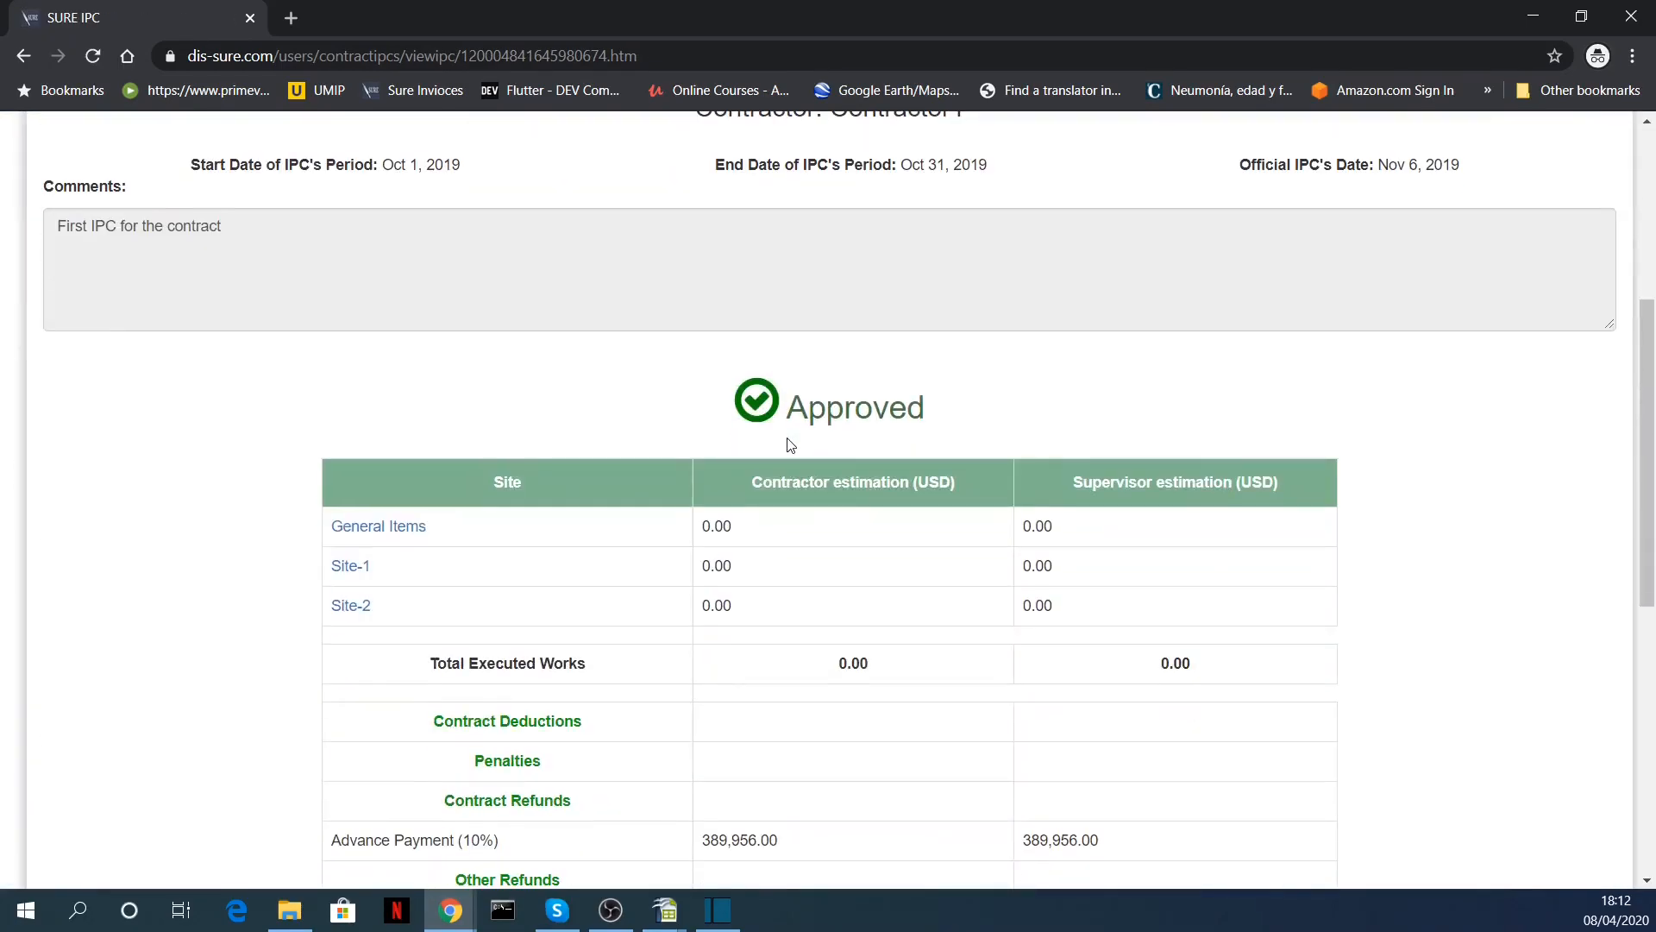
scroll(806, 405, down, 1)
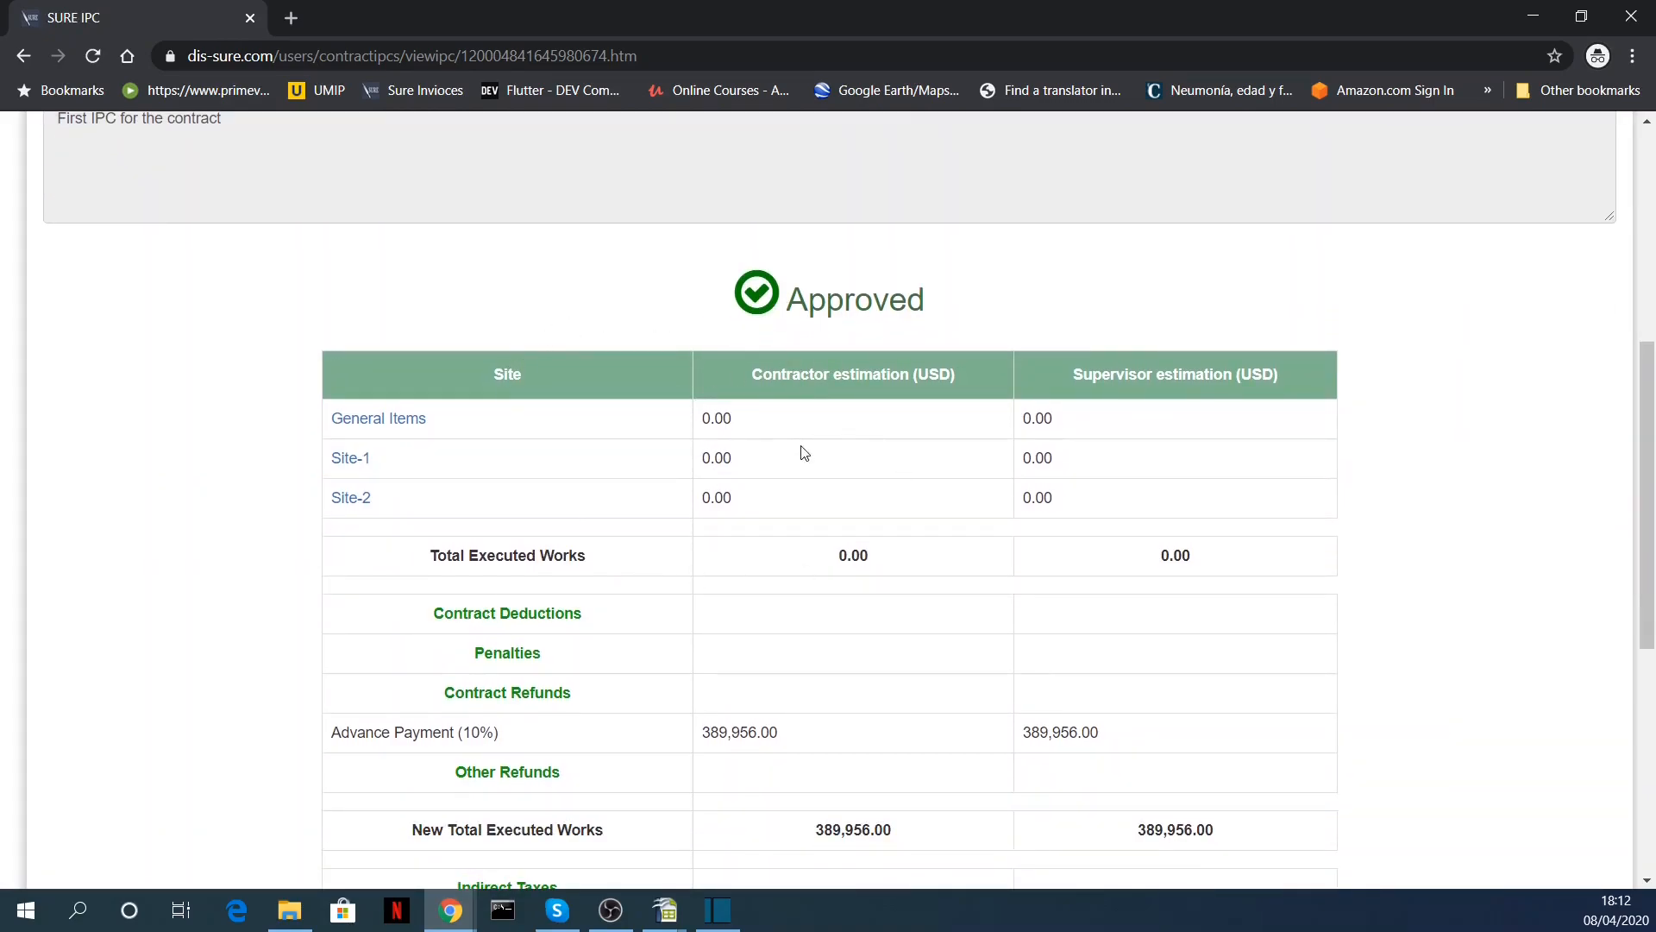
scroll(803, 452, down, 5)
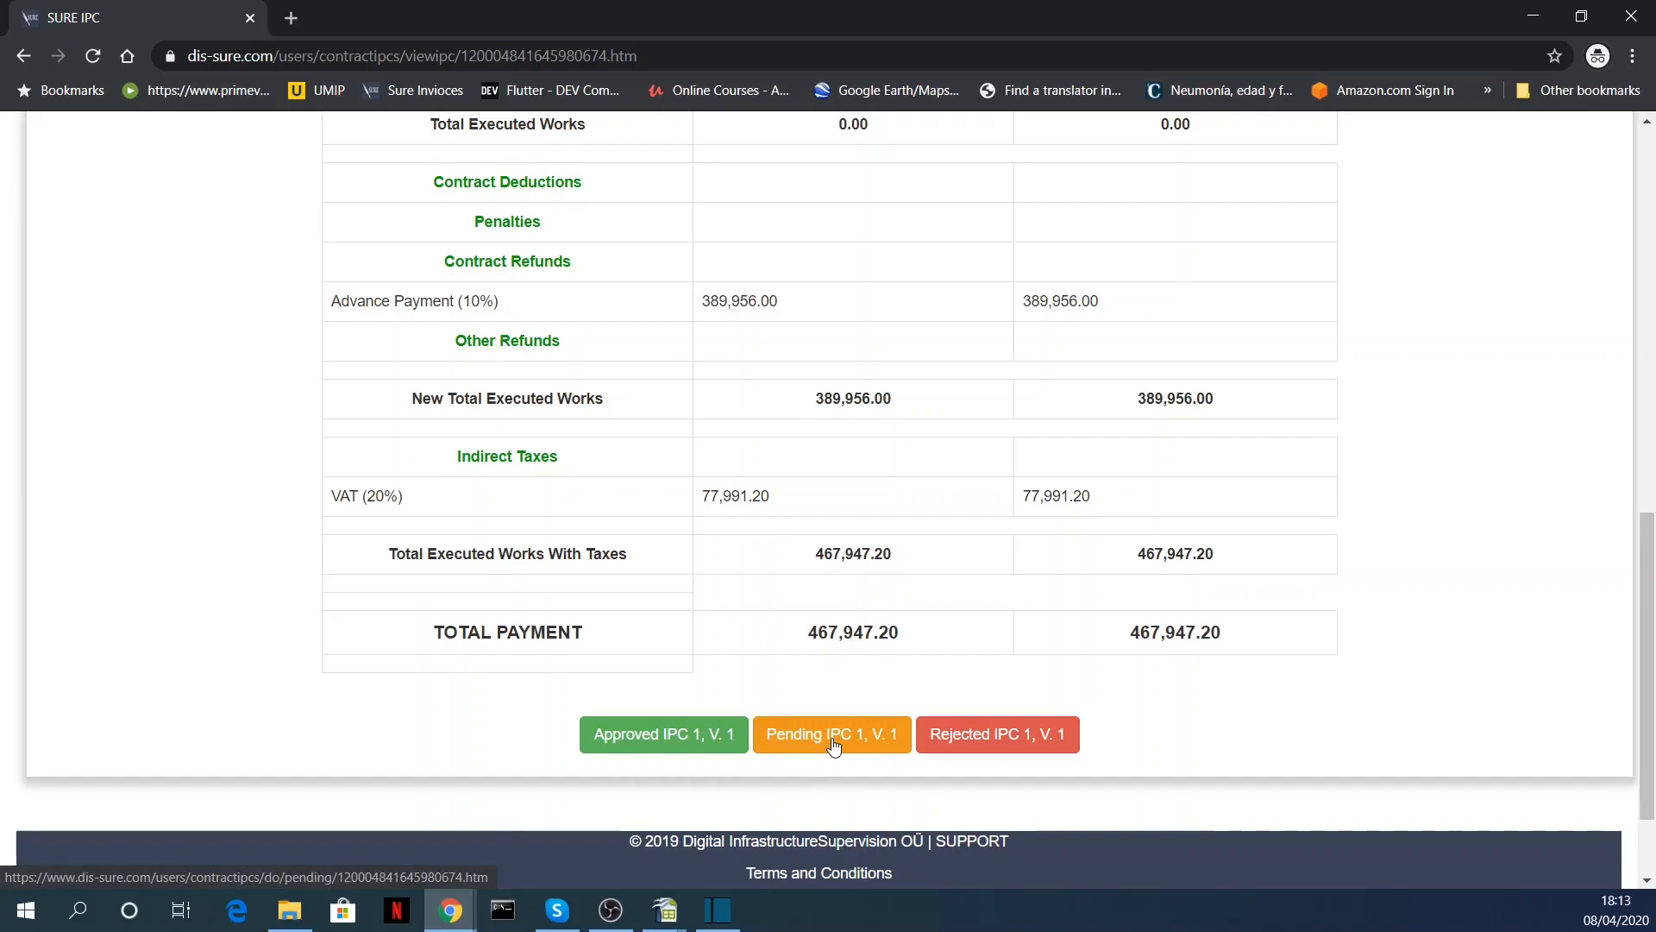
scroll(833, 642, up, 3)
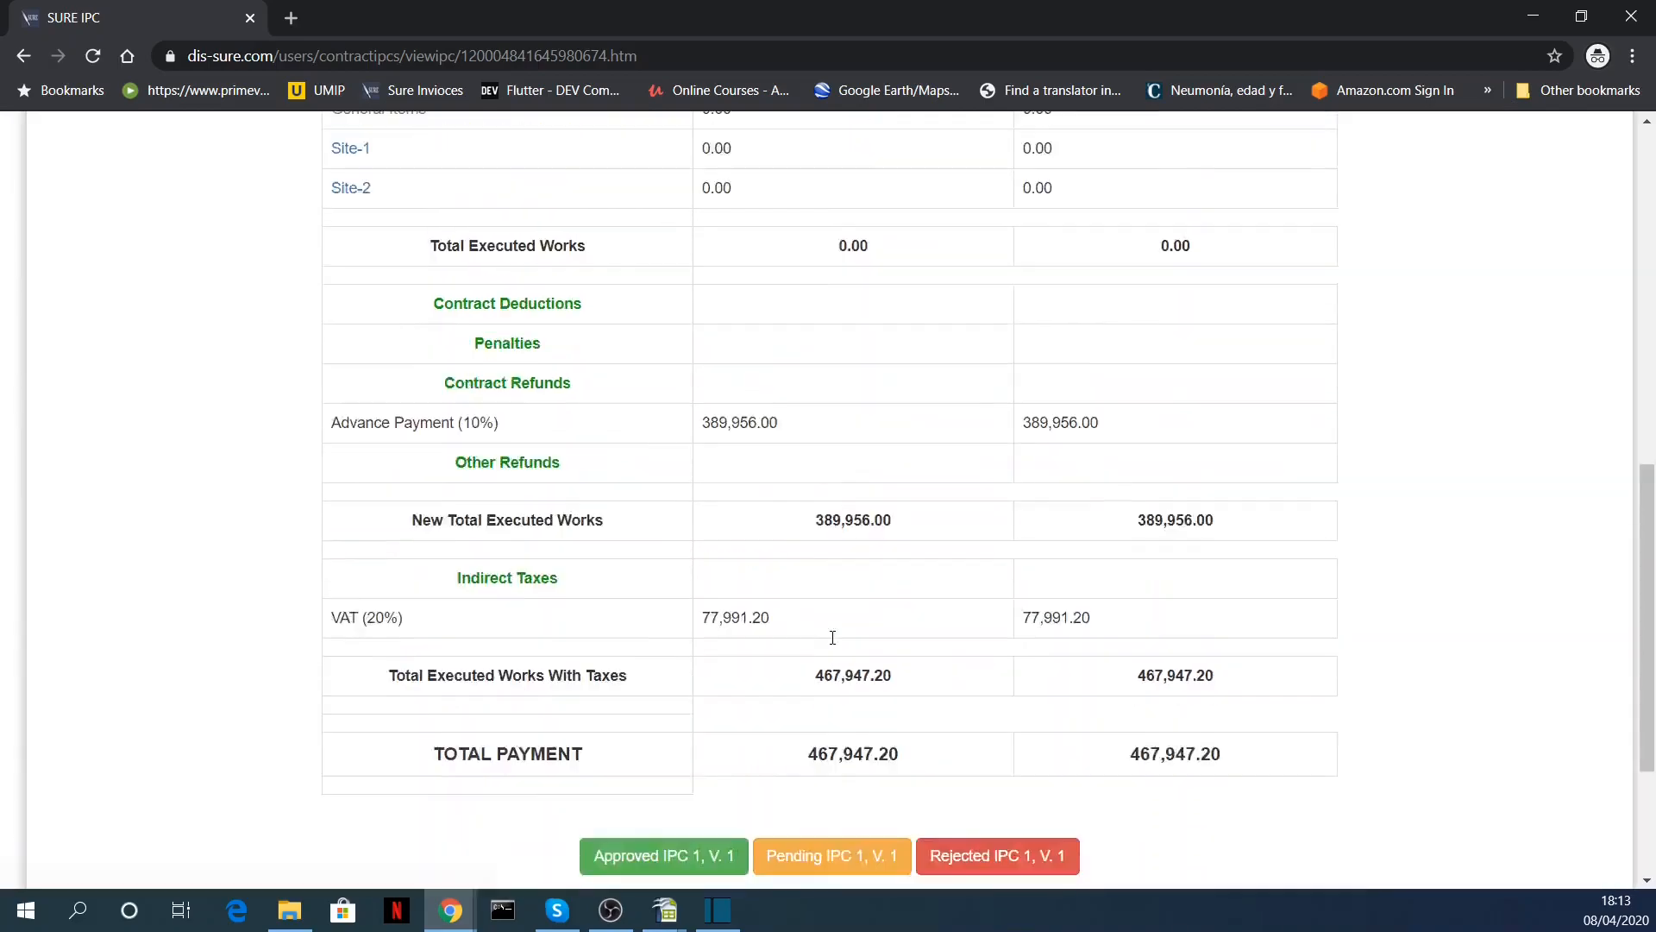
scroll(834, 644, up, 3)
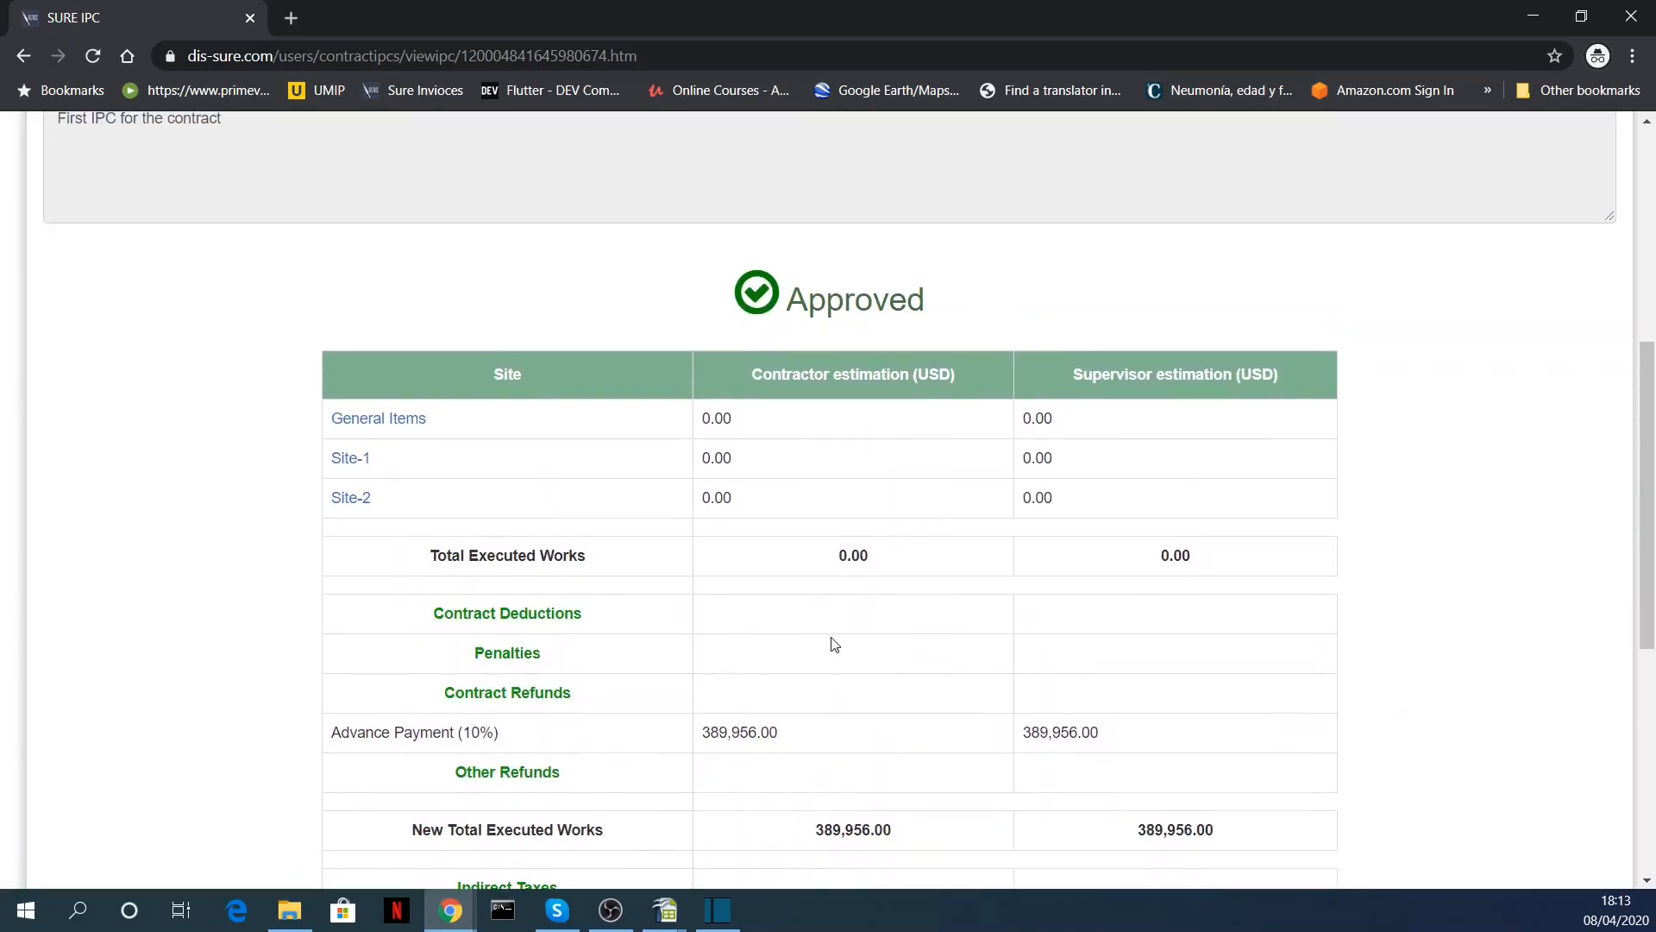
scroll(775, 584, down, 3)
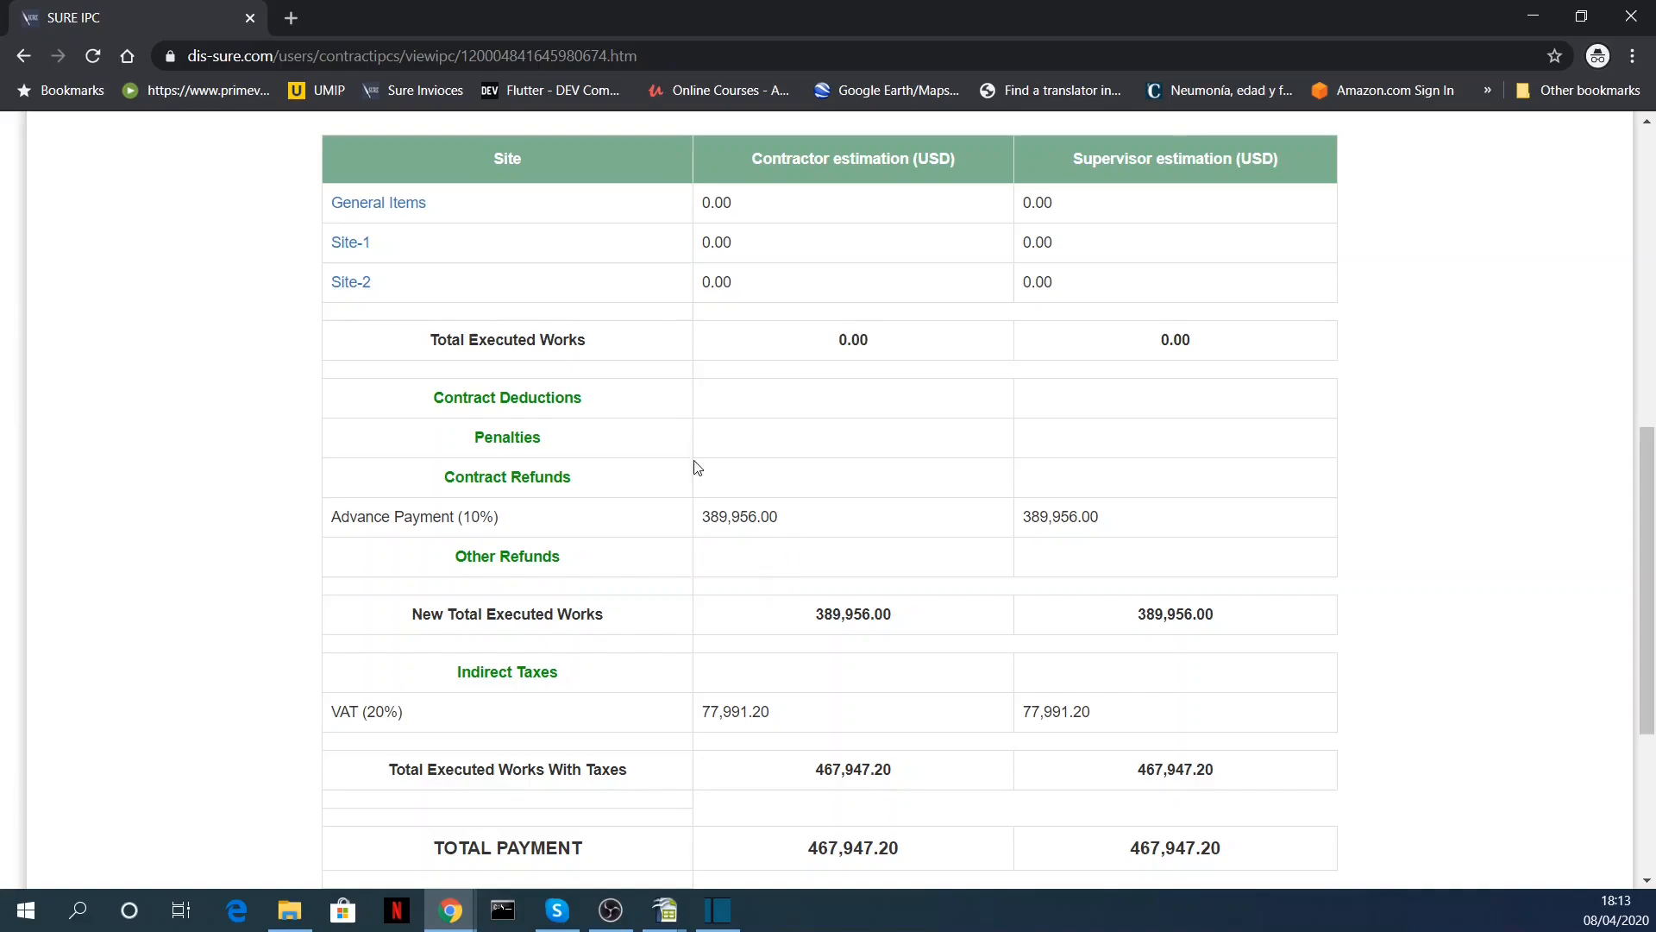
- Switch to OpenOffice Calc to check the exported IPC Phase-1 workbook's cover page, and return to the SURE IPC page in Chrome
mouse_move(664, 904)
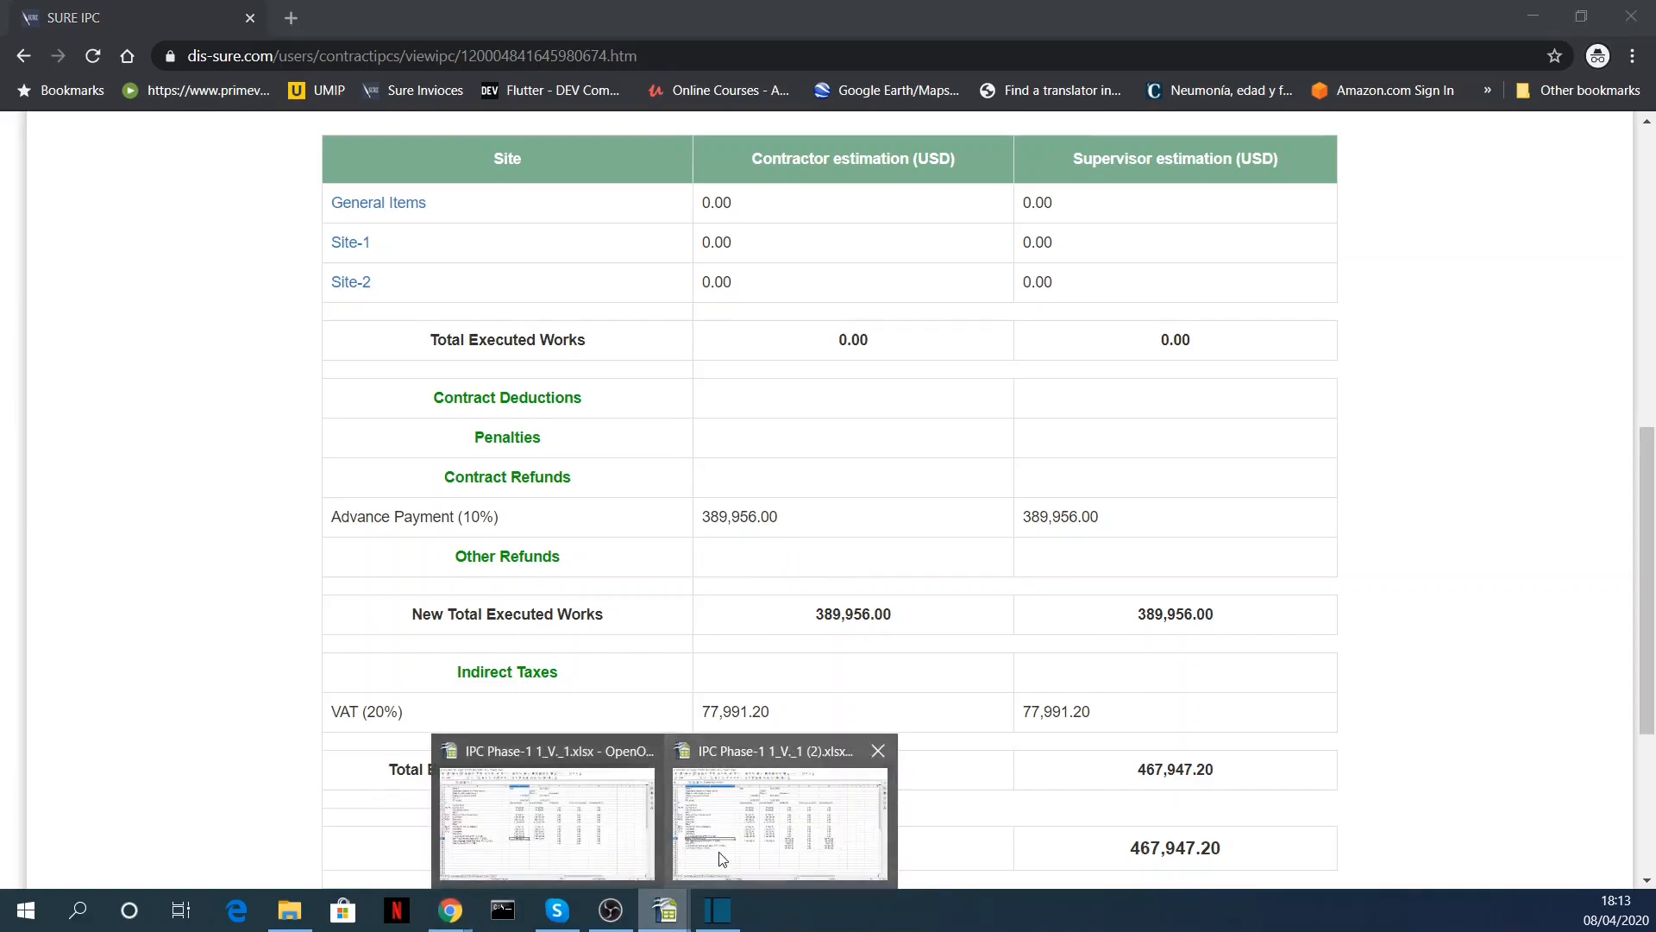
click(534, 833)
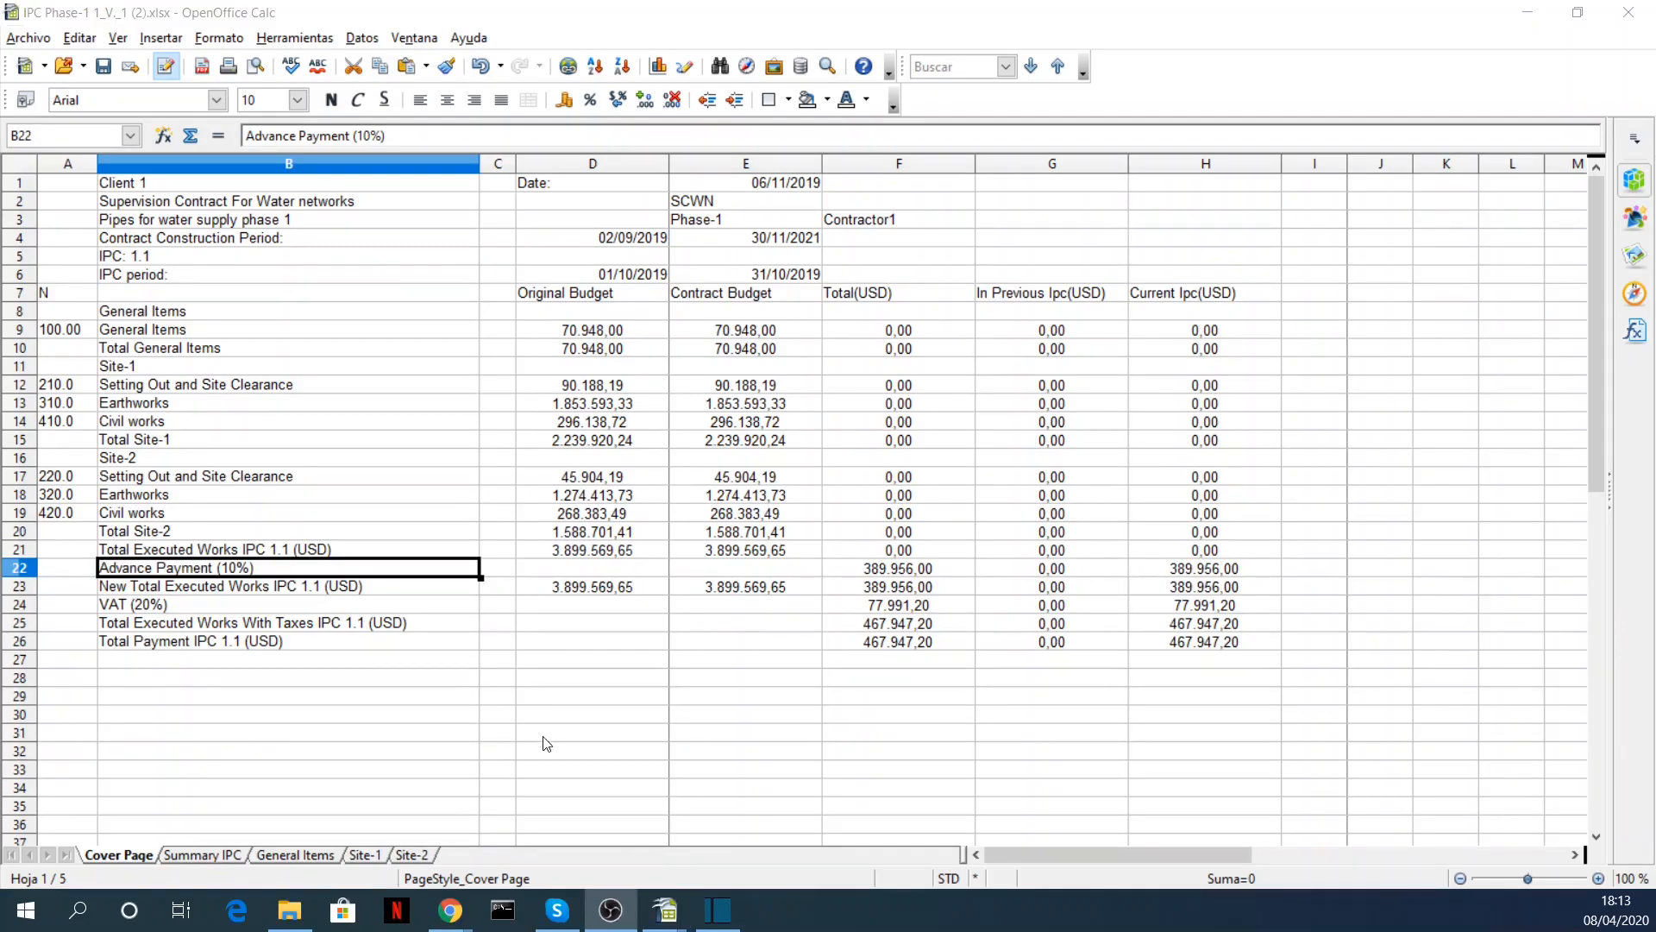
mouse_move(450, 910)
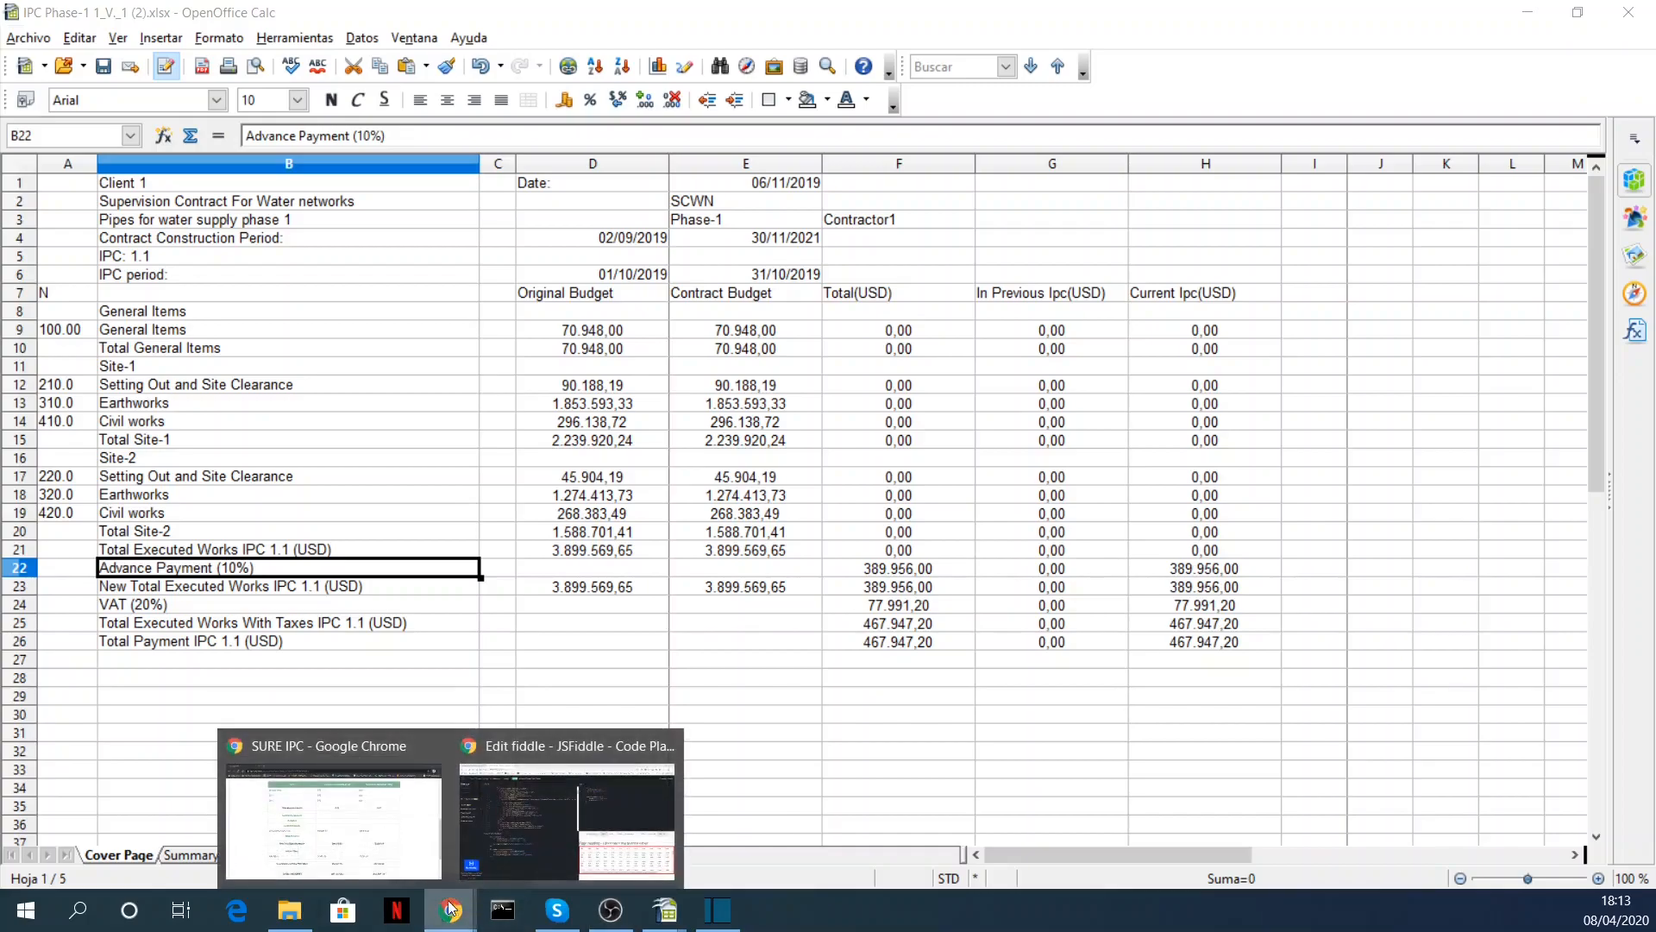
click(336, 811)
- Compare the approved IPC 1, V. 1 page with the export, from its header and comments to its site, Advance Payment and VAT rows
scroll(729, 541, up, 5)
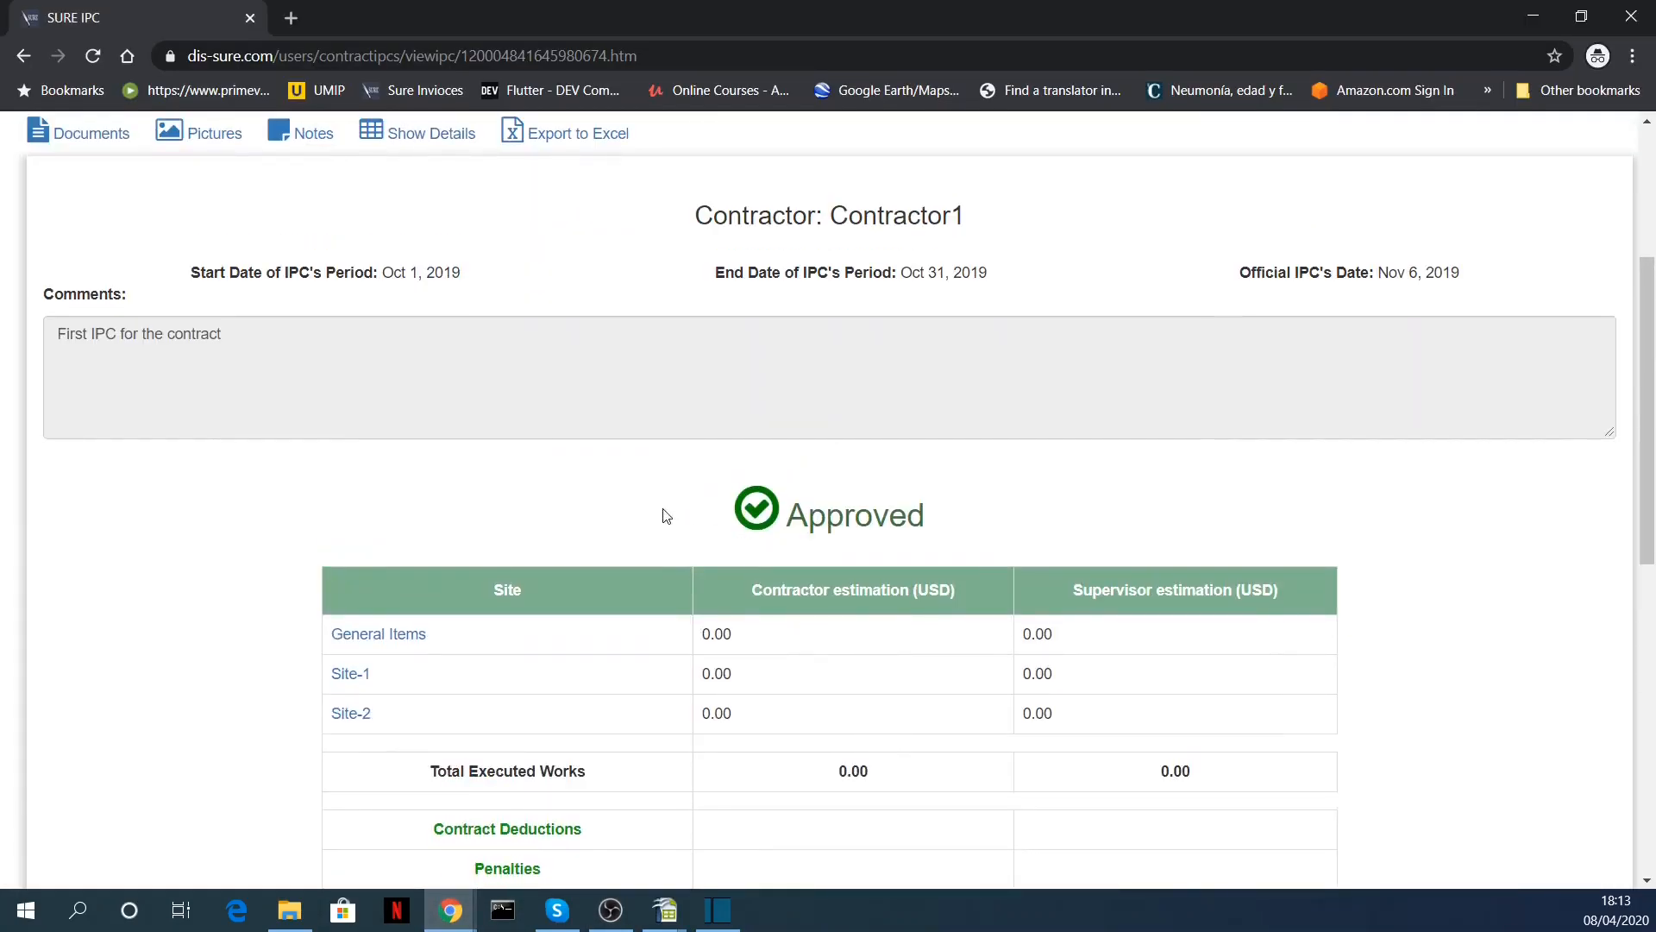
scroll(557, 388, up, 4)
scroll(580, 636, down, 7)
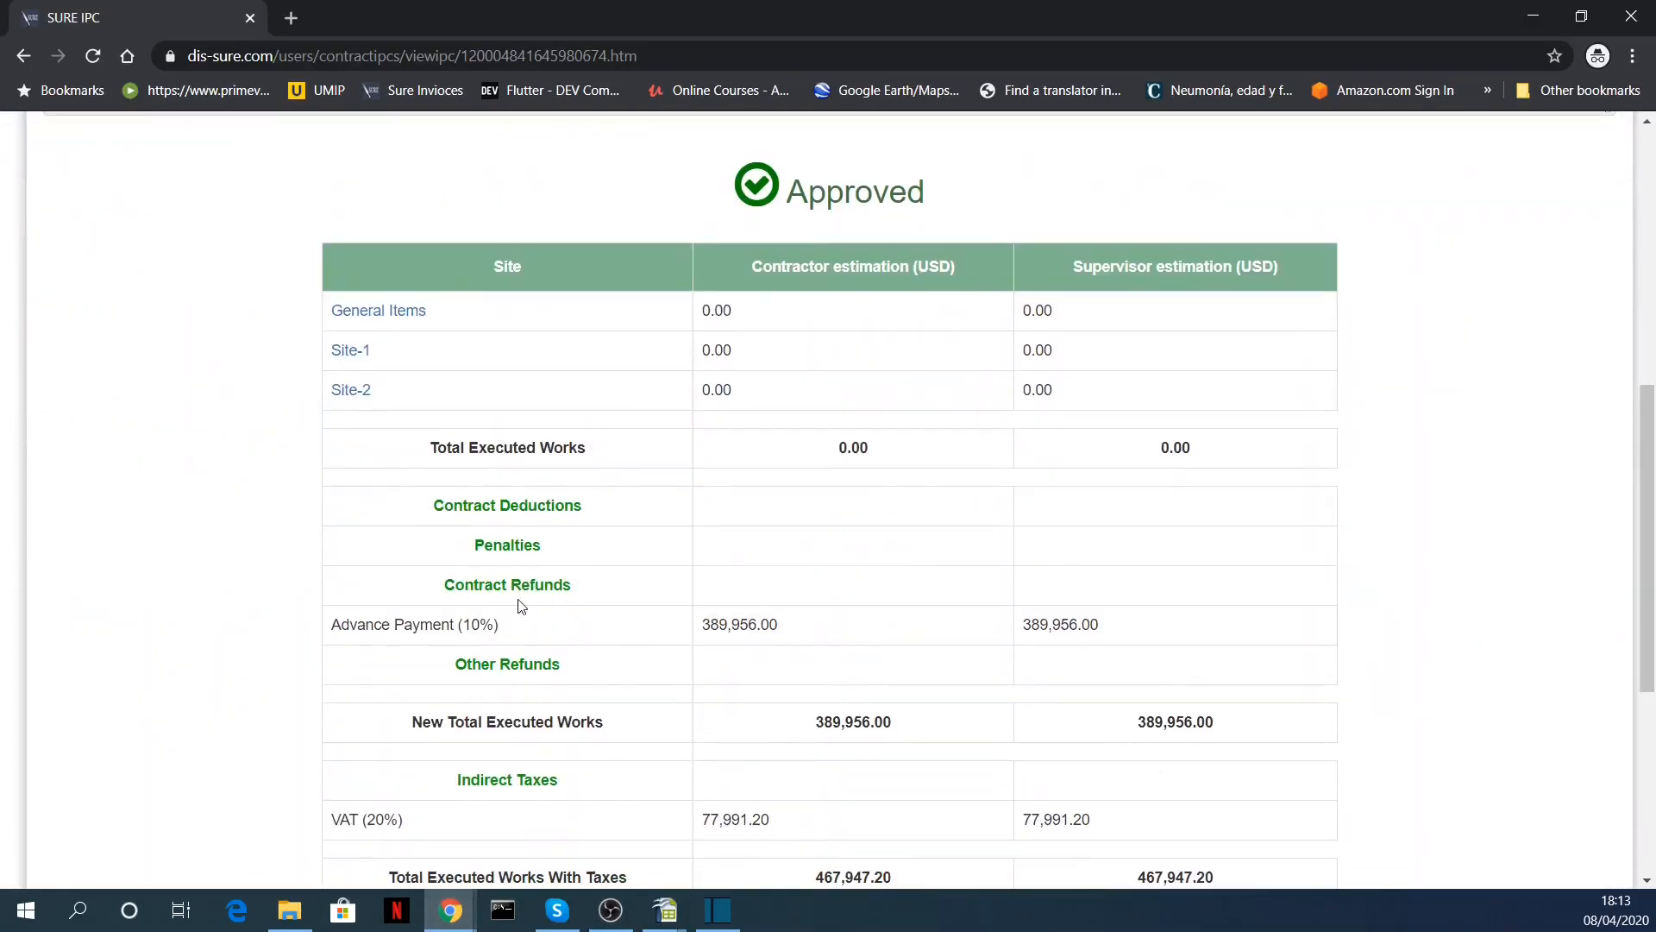
scroll(556, 708, down, 1)
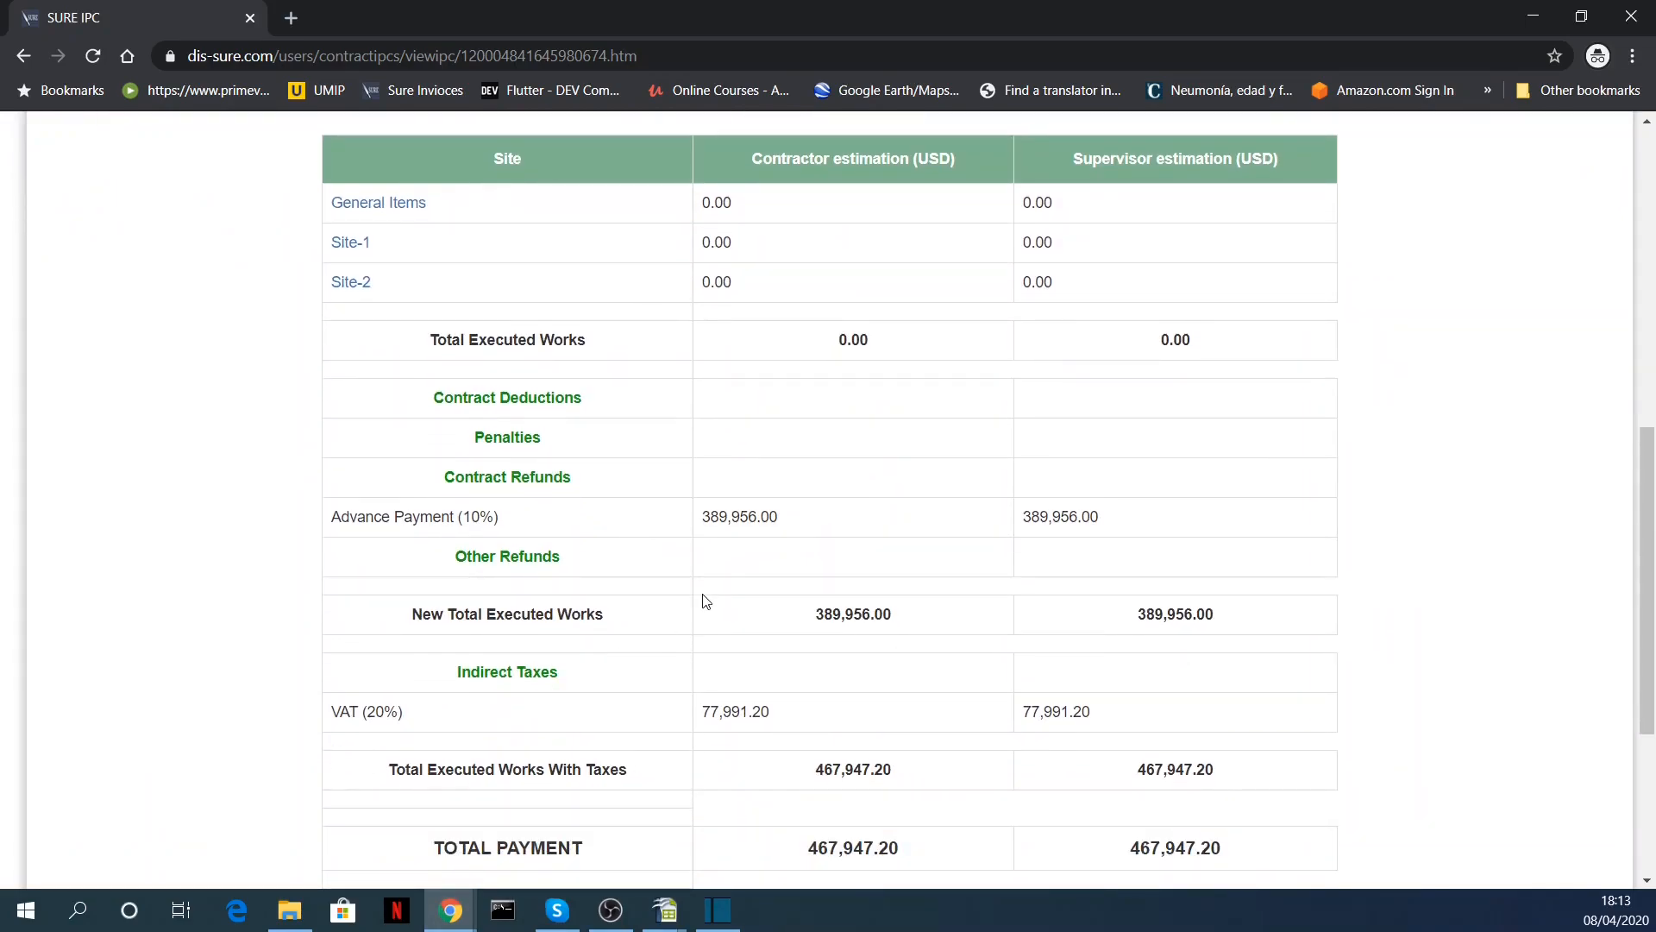
scroll(782, 368, up, 5)
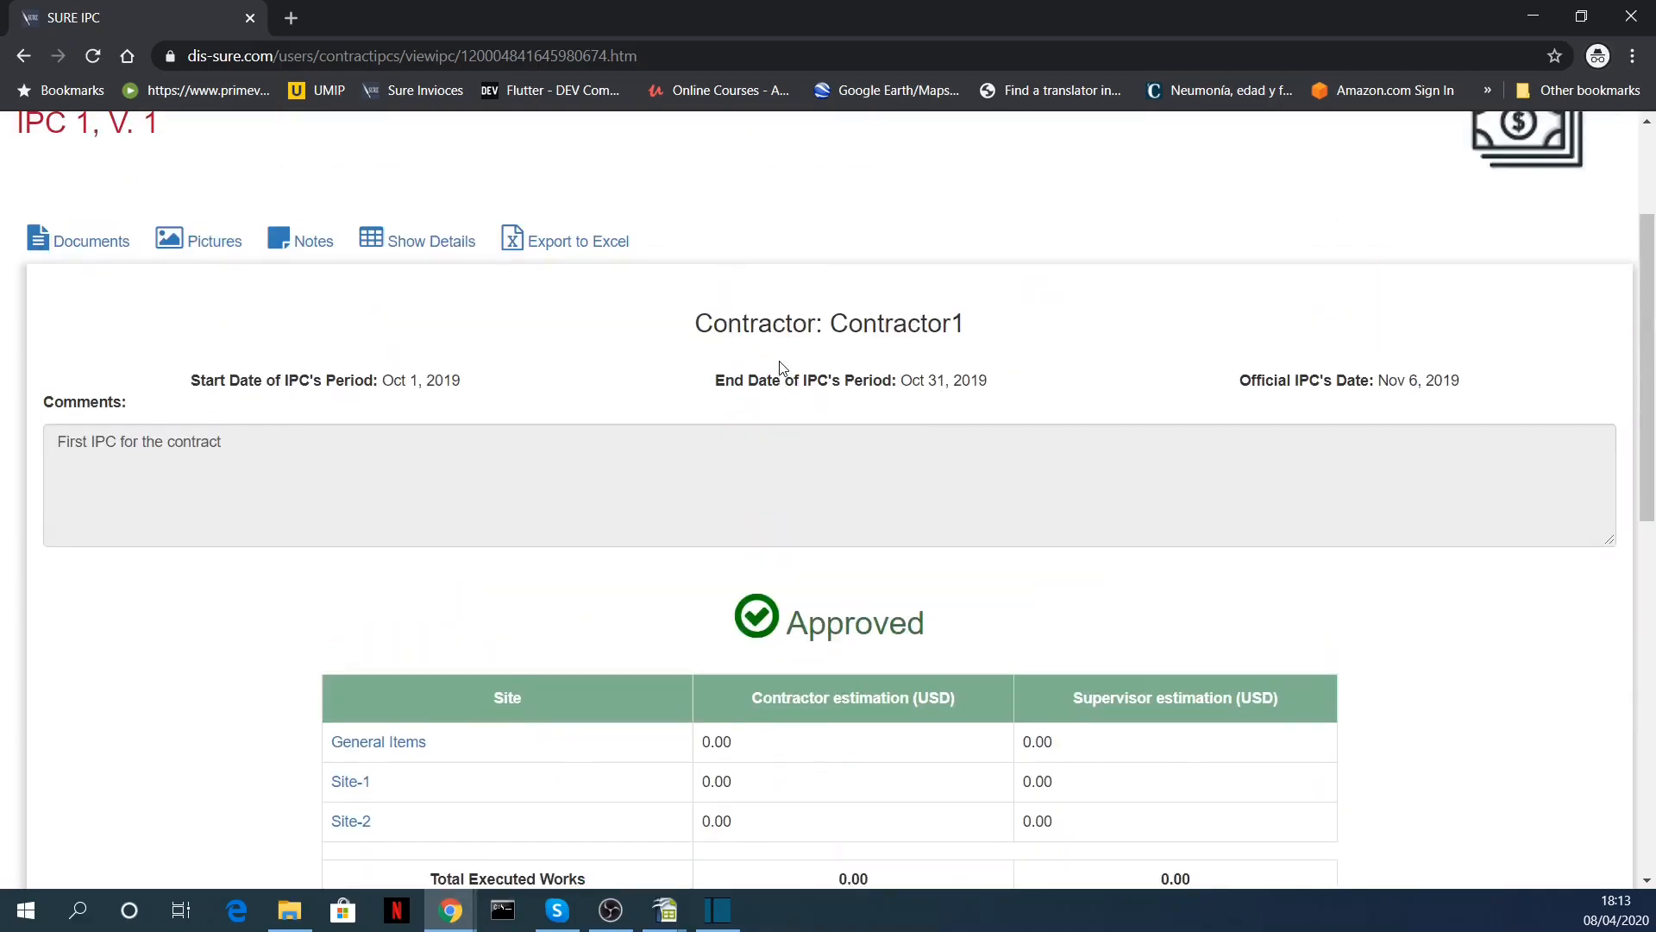
scroll(817, 373, up, 2)
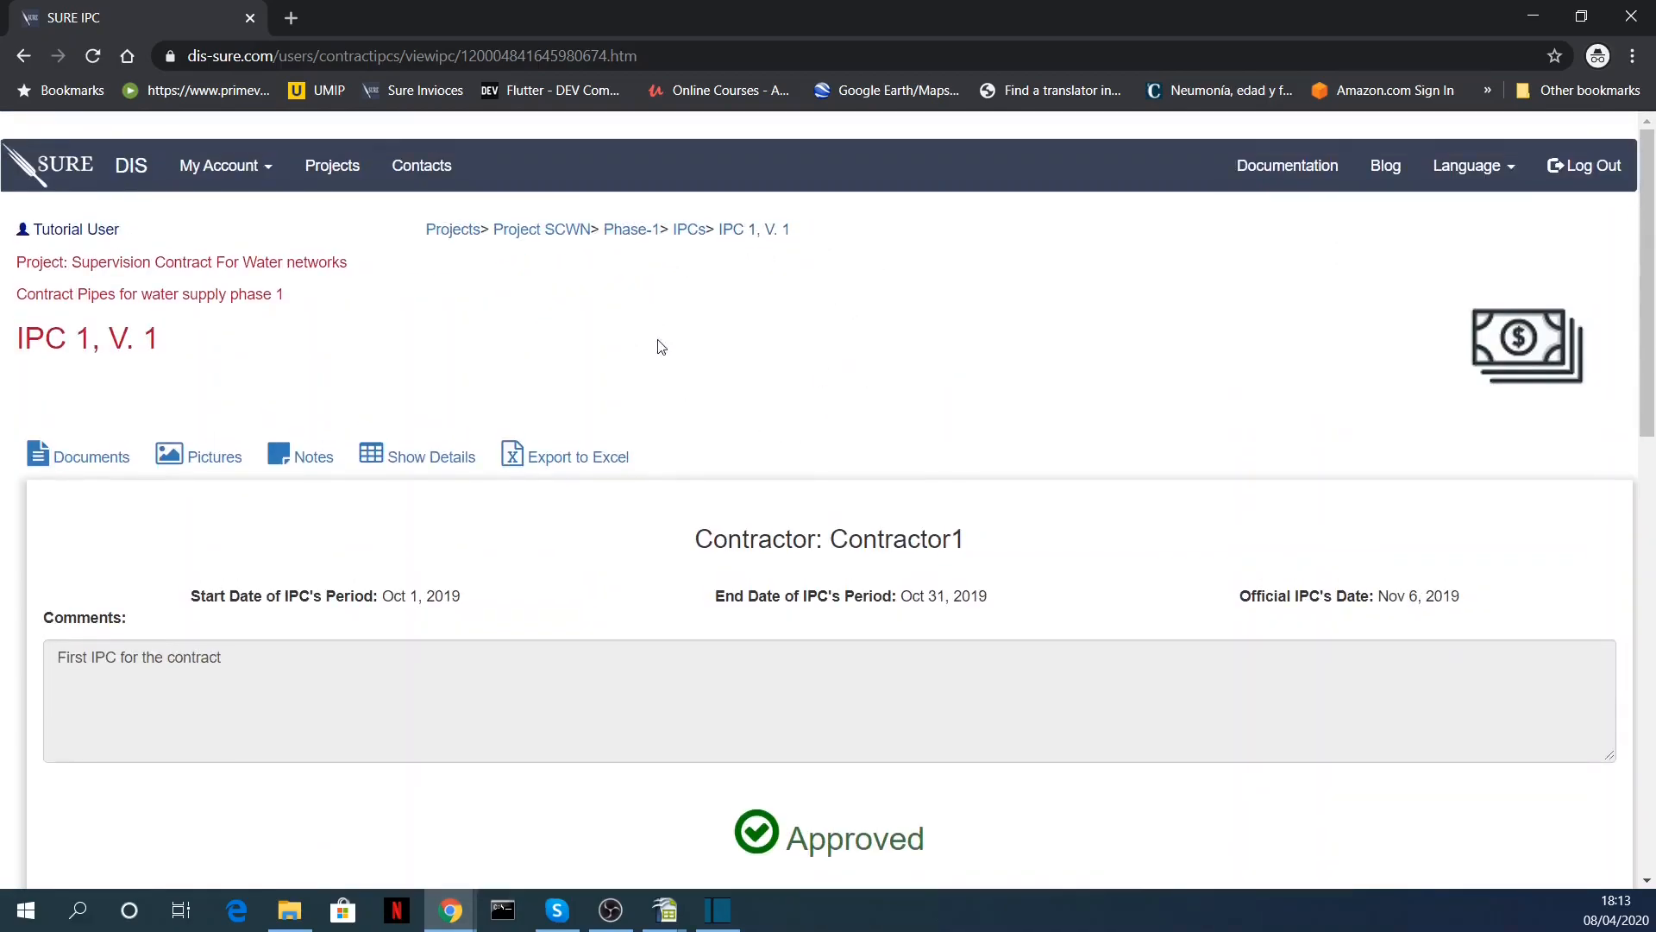
scroll(887, 414, down, 6)
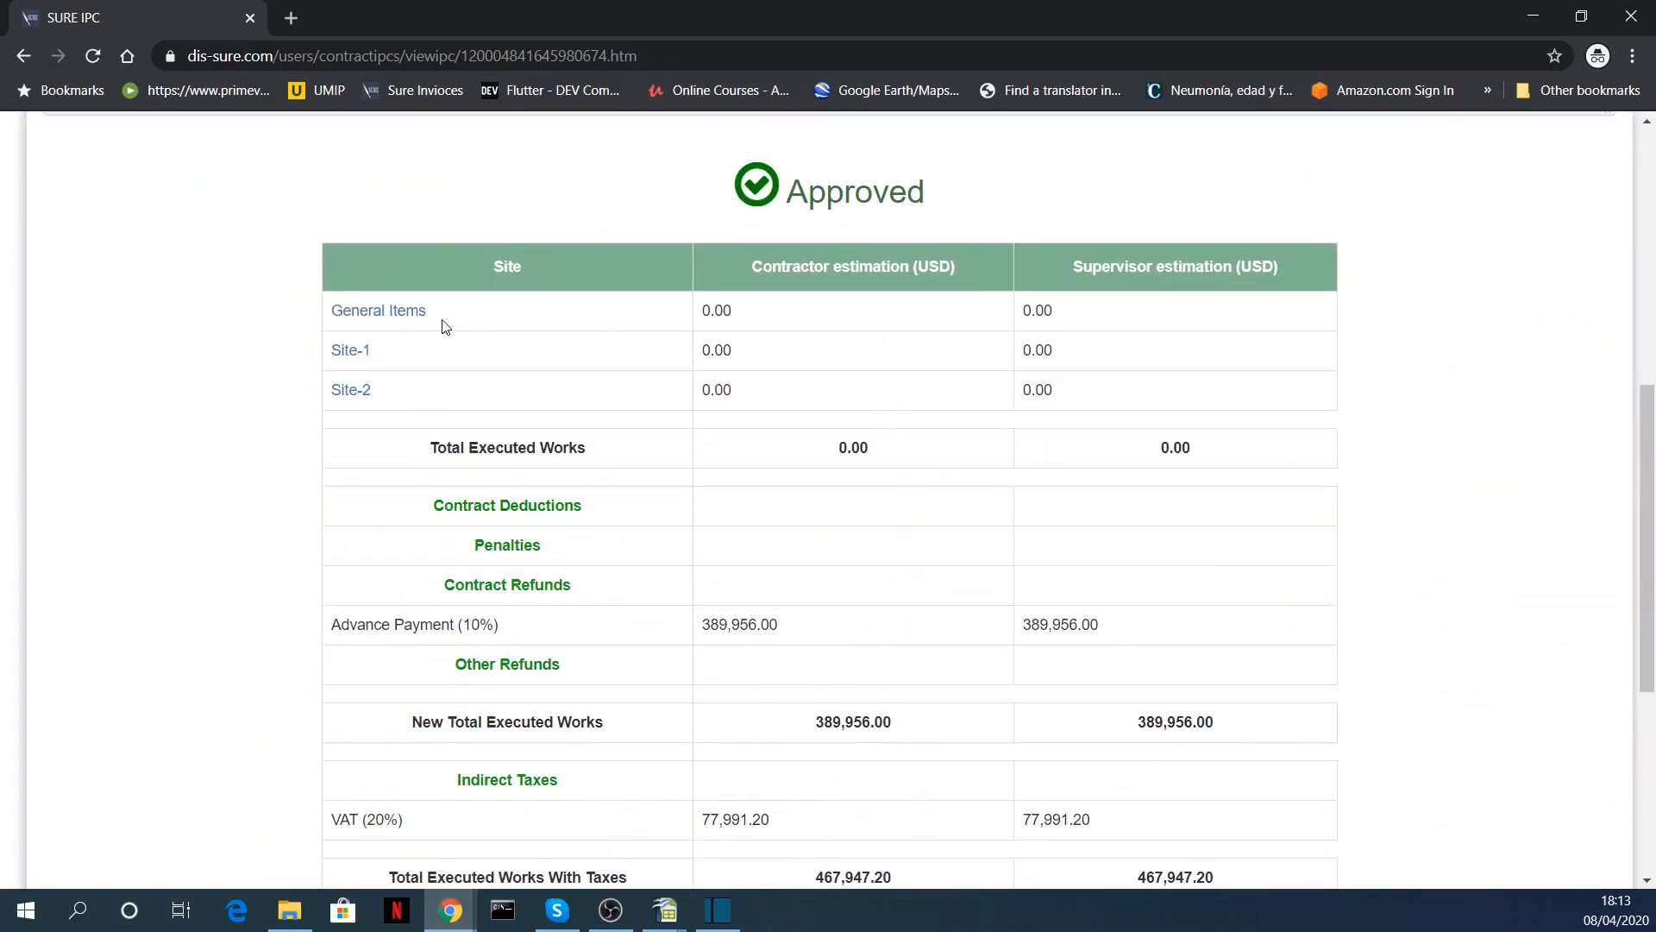
scroll(781, 385, up, 5)
scroll(795, 356, up, 1)
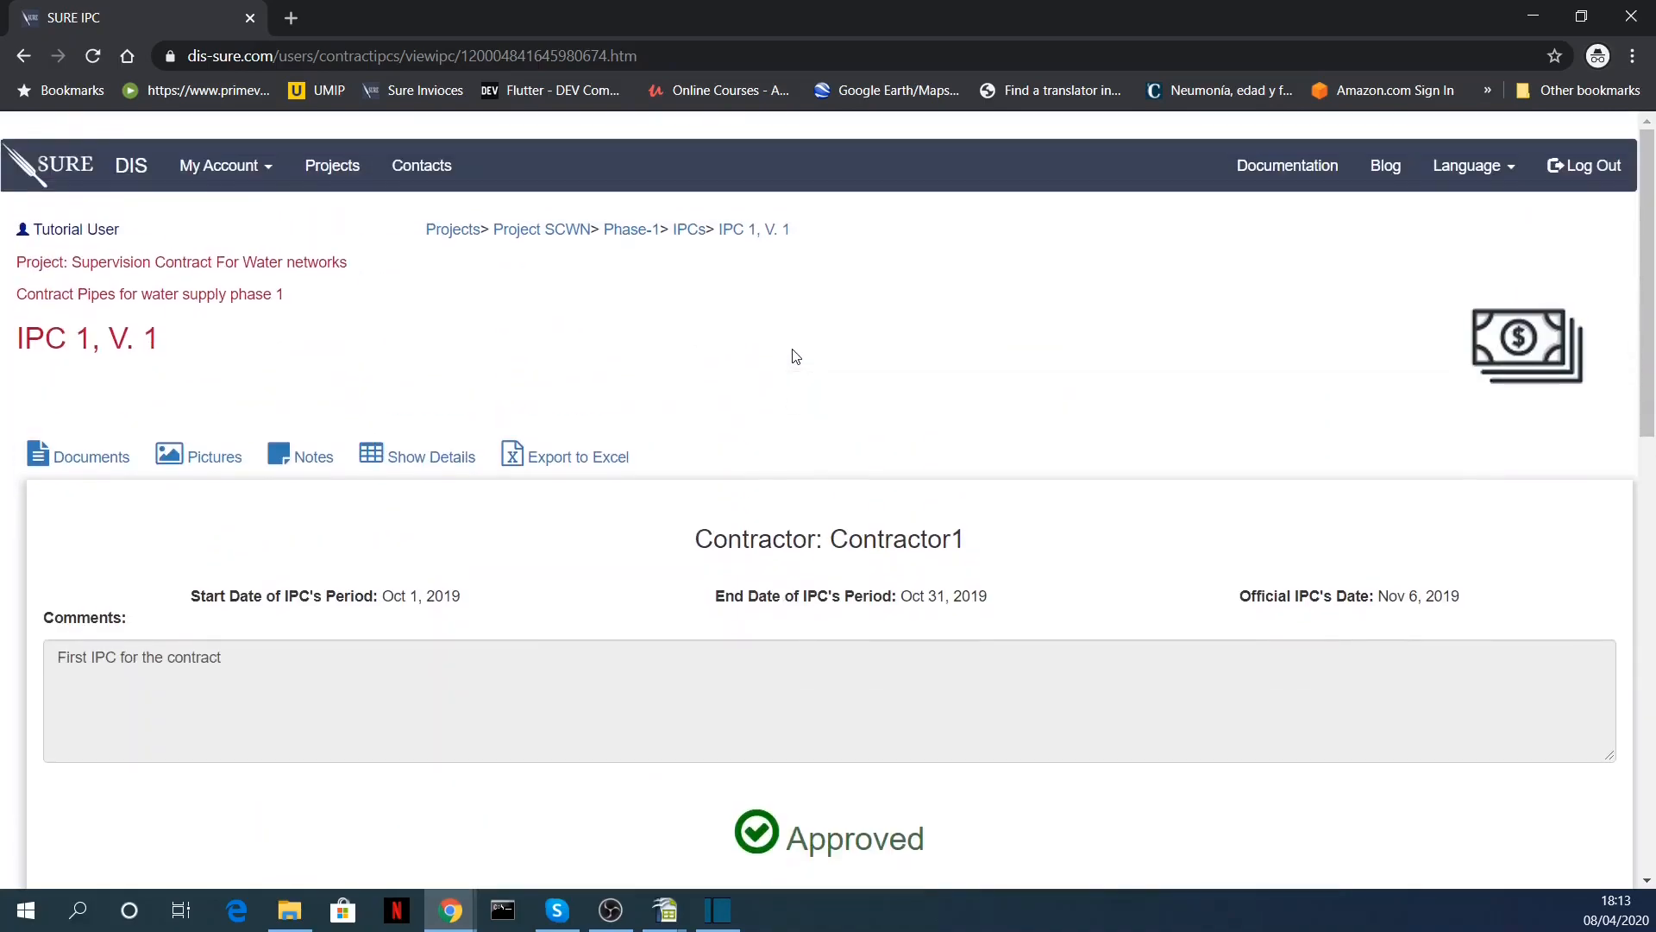